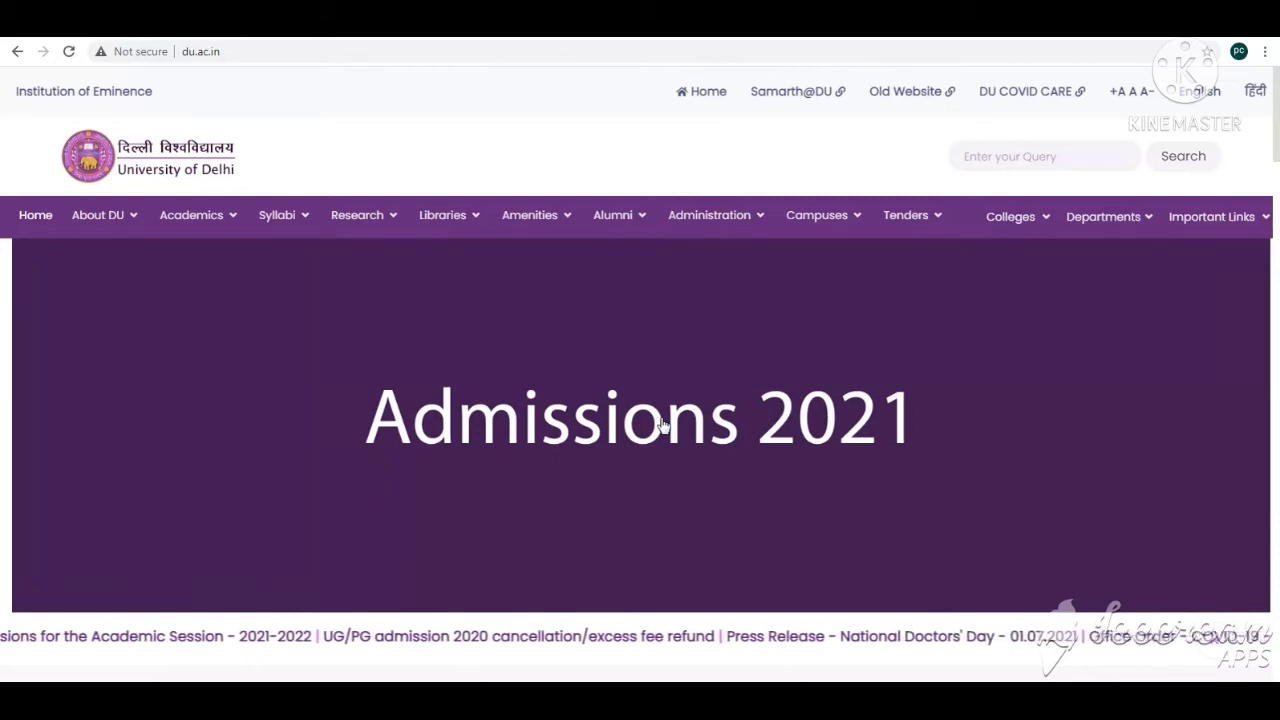
# Step: Open the Admissions 2021 section of the Delhi University website and choose Under Graduate Admission 2021
pyautogui.click(608, 440)
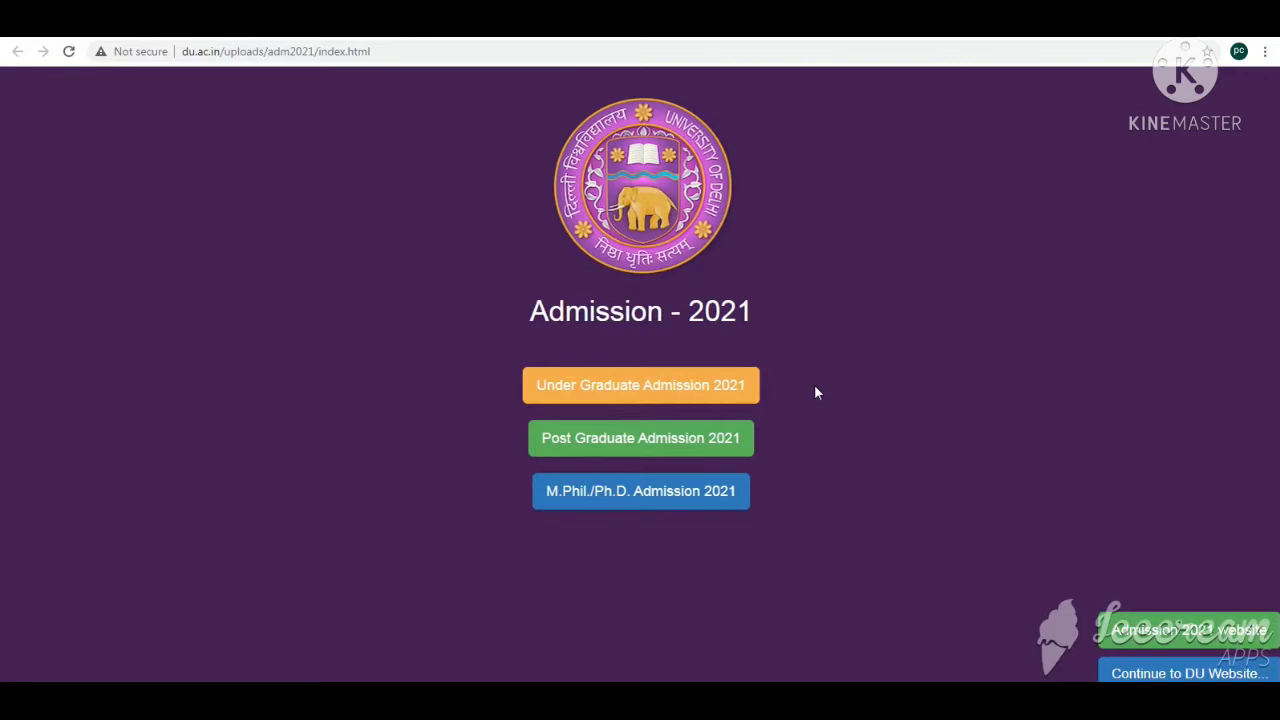
pyautogui.click(634, 395)
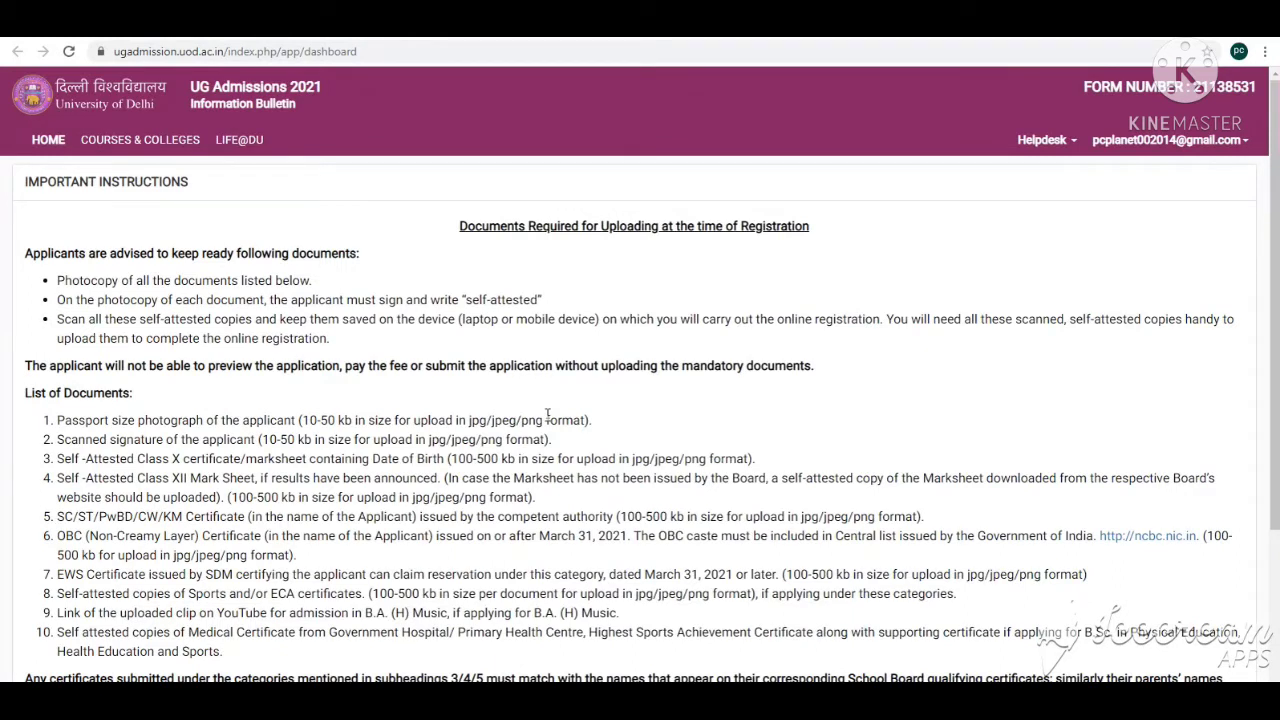
# Step: Open Courses & Colleges, go to Important Dates, and review the UG registration start and end dates
pyautogui.click(141, 145)
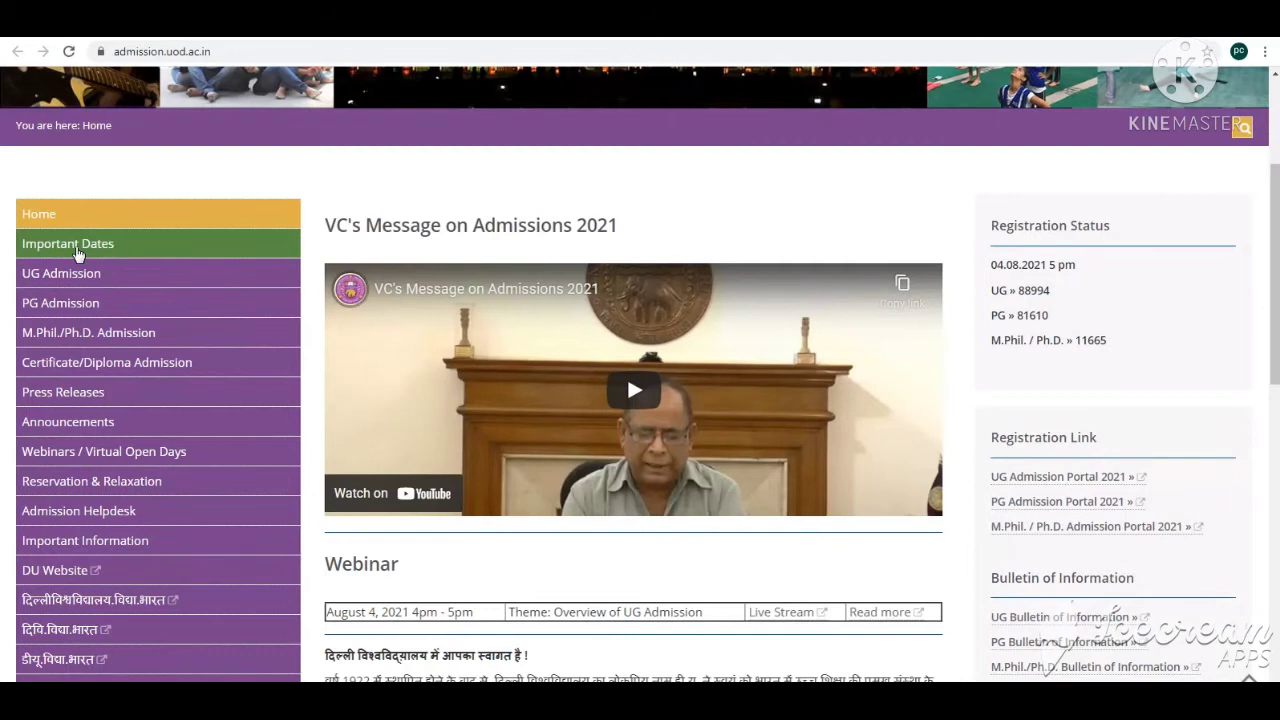
pyautogui.click(77, 252)
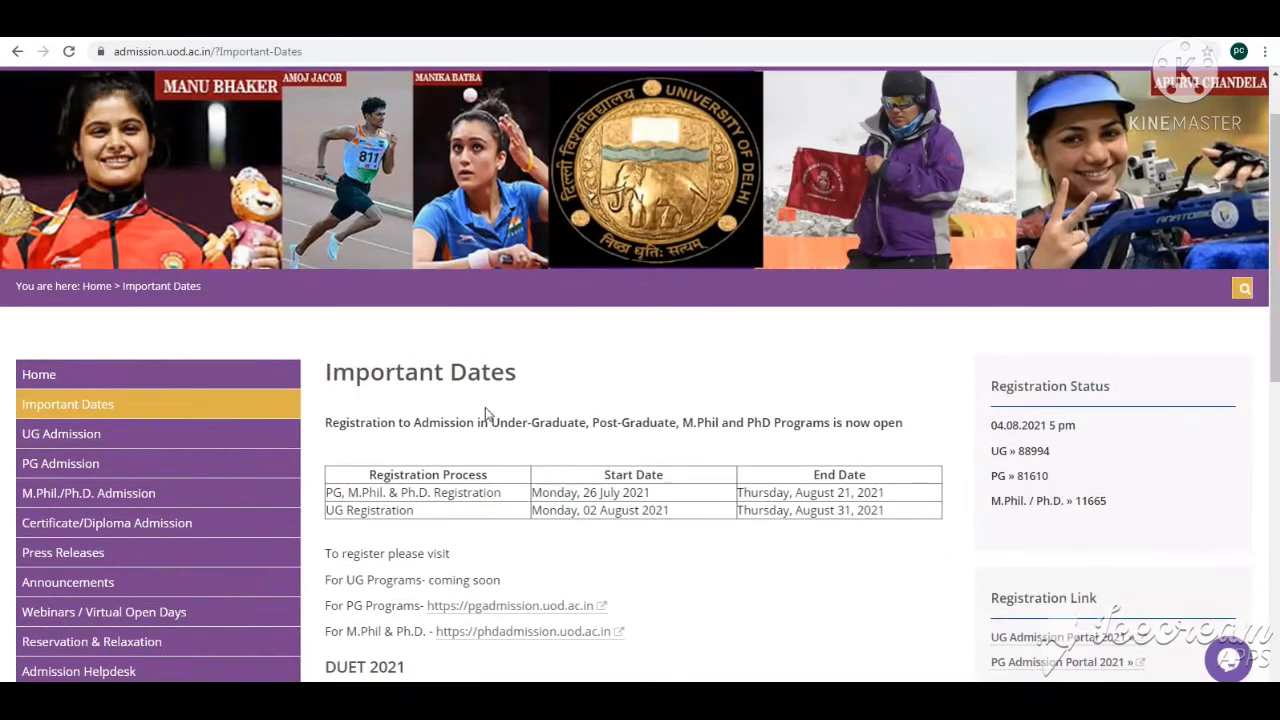
pyautogui.moveTo(377, 512); pyautogui.dragTo(414, 513)
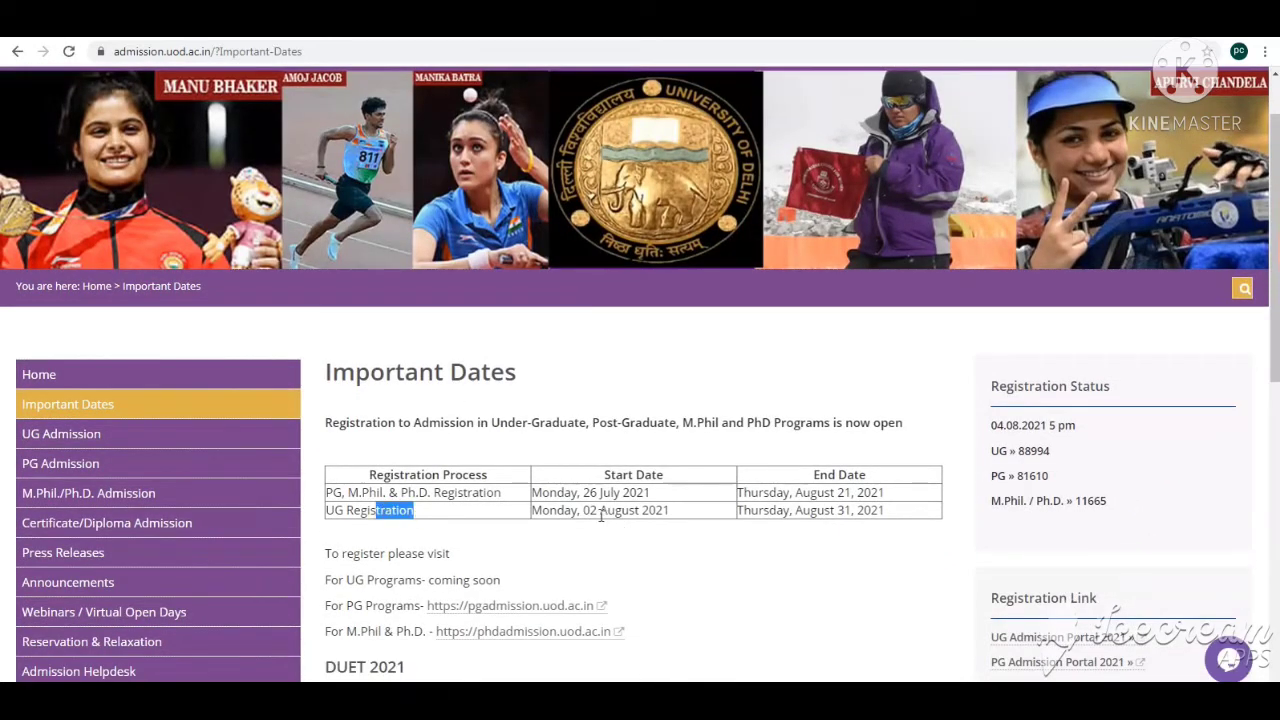
pyautogui.moveTo(589, 511); pyautogui.dragTo(669, 512)
pyautogui.moveTo(884, 510); pyautogui.dragTo(784, 511)
pyautogui.scroll(-7, 580, 505)
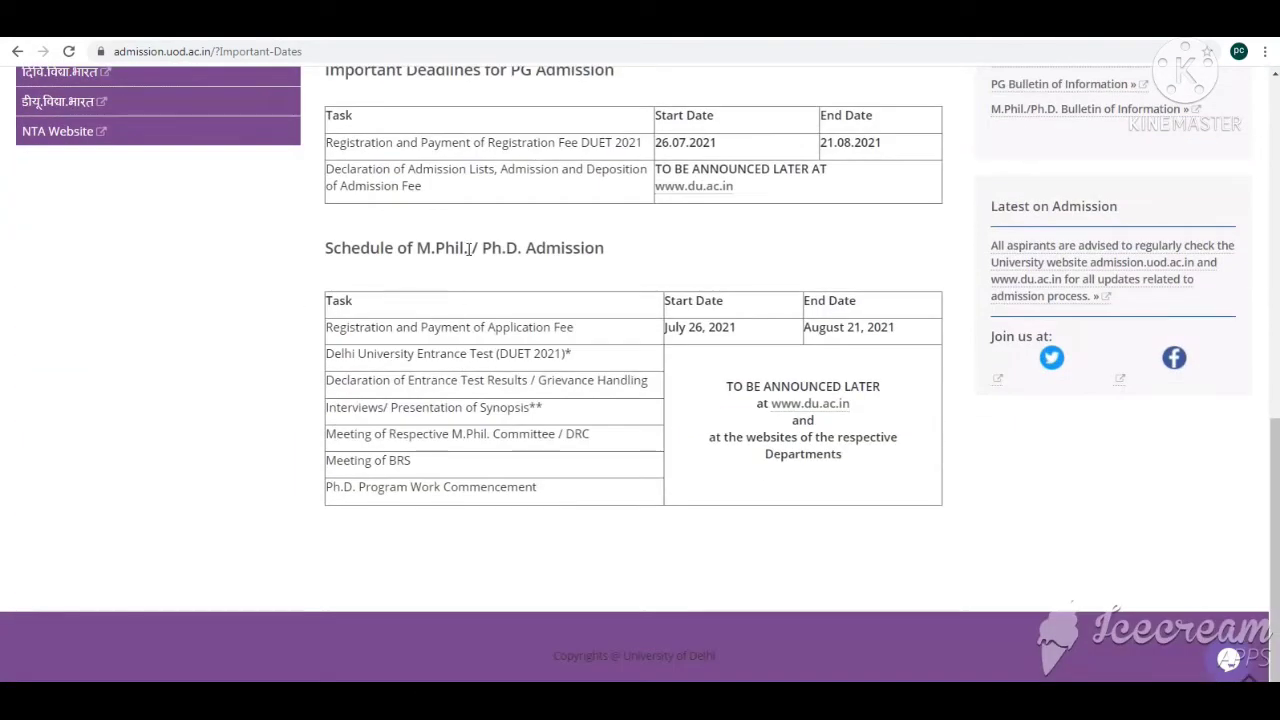
pyautogui.scroll(10, 624, 380)
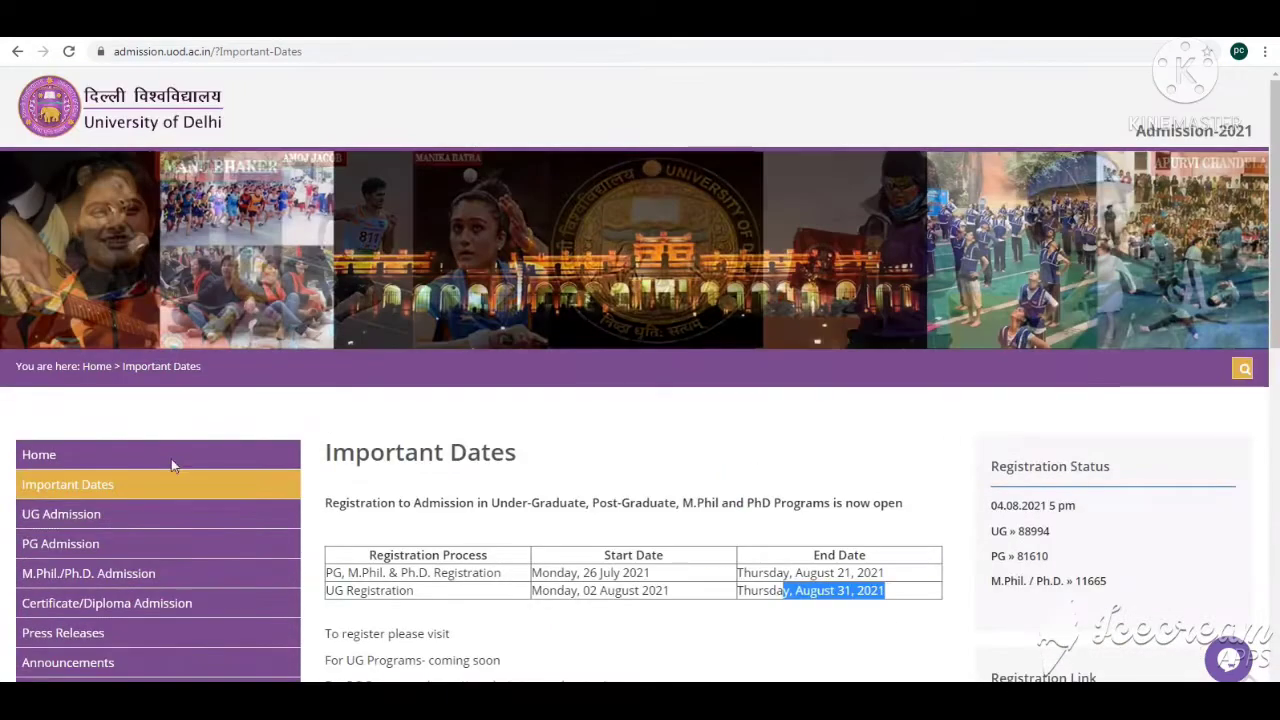
# Step: Open the UG Admission page and browse the list of undergraduate programmes offered
pyautogui.click(80, 515)
pyautogui.scroll(-3, 428, 385)
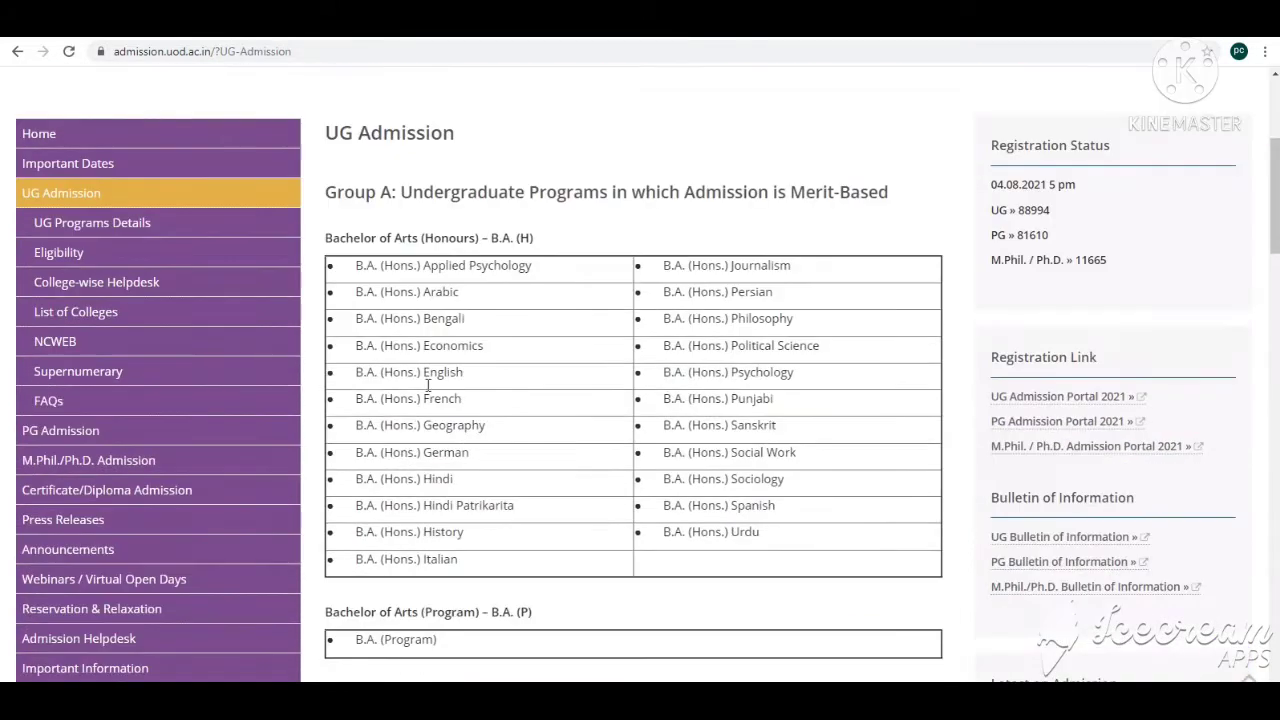
pyautogui.scroll(-2, 606, 292)
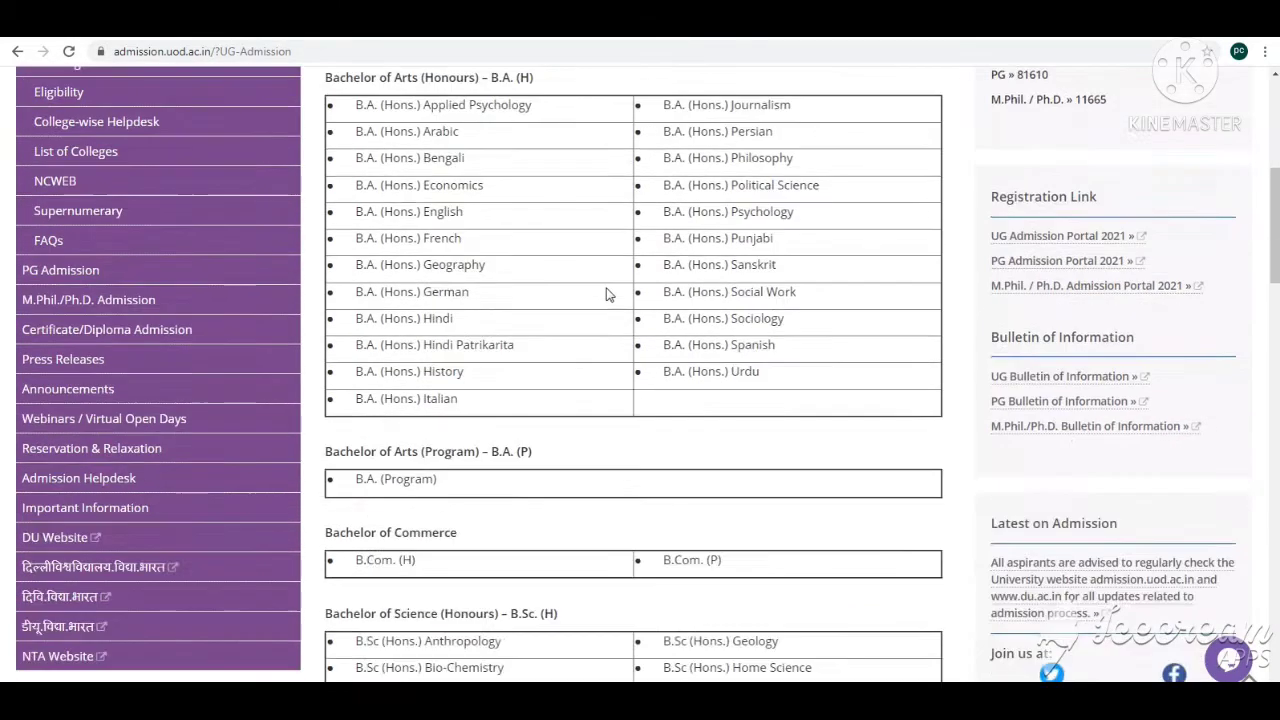
pyautogui.scroll(-2, 590, 340)
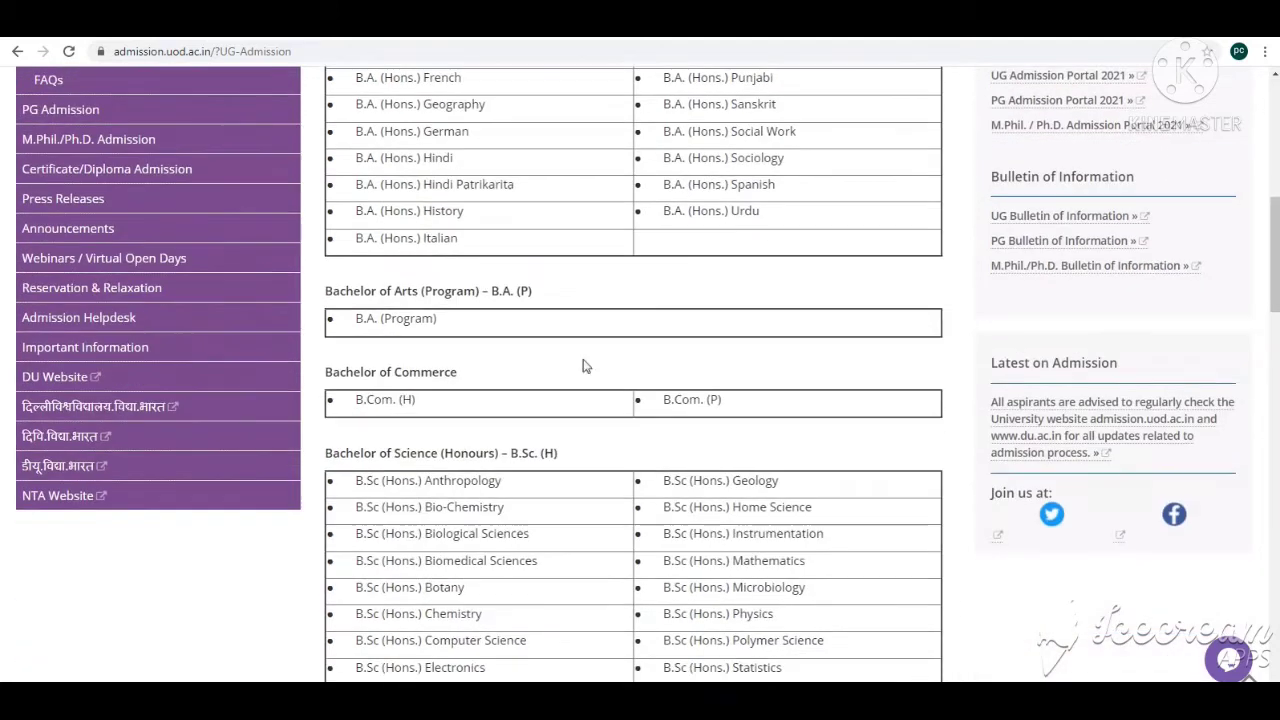
pyautogui.scroll(-6, 414, 392)
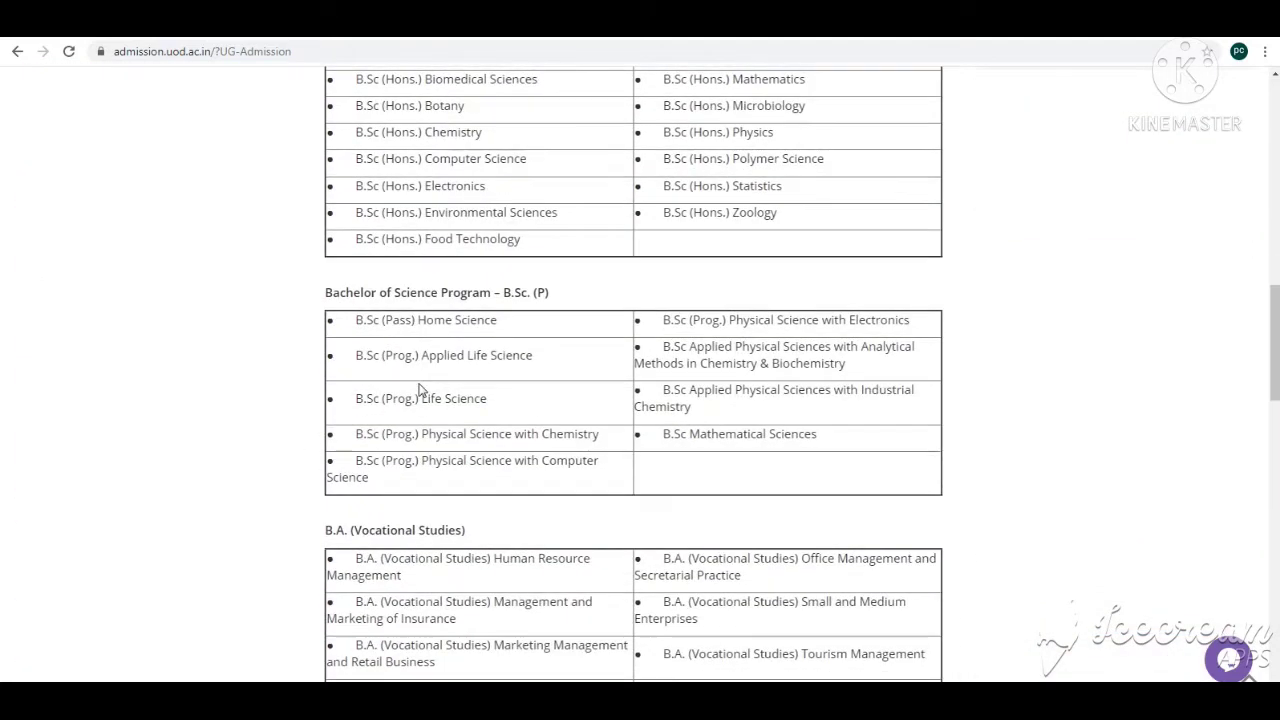
pyautogui.scroll(-6, 449, 406)
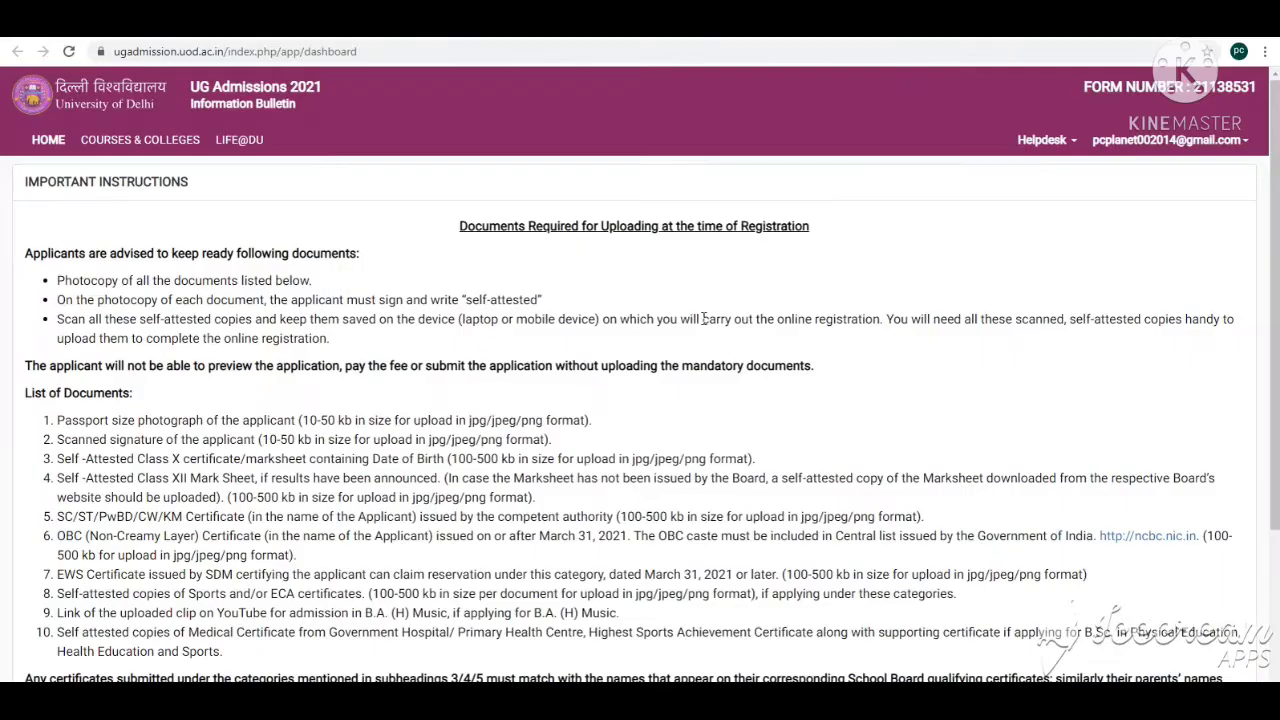
# Step: Confirm having read the important instructions on the UG admissions dashboard and submit them
pyautogui.scroll(-3, 703, 318)
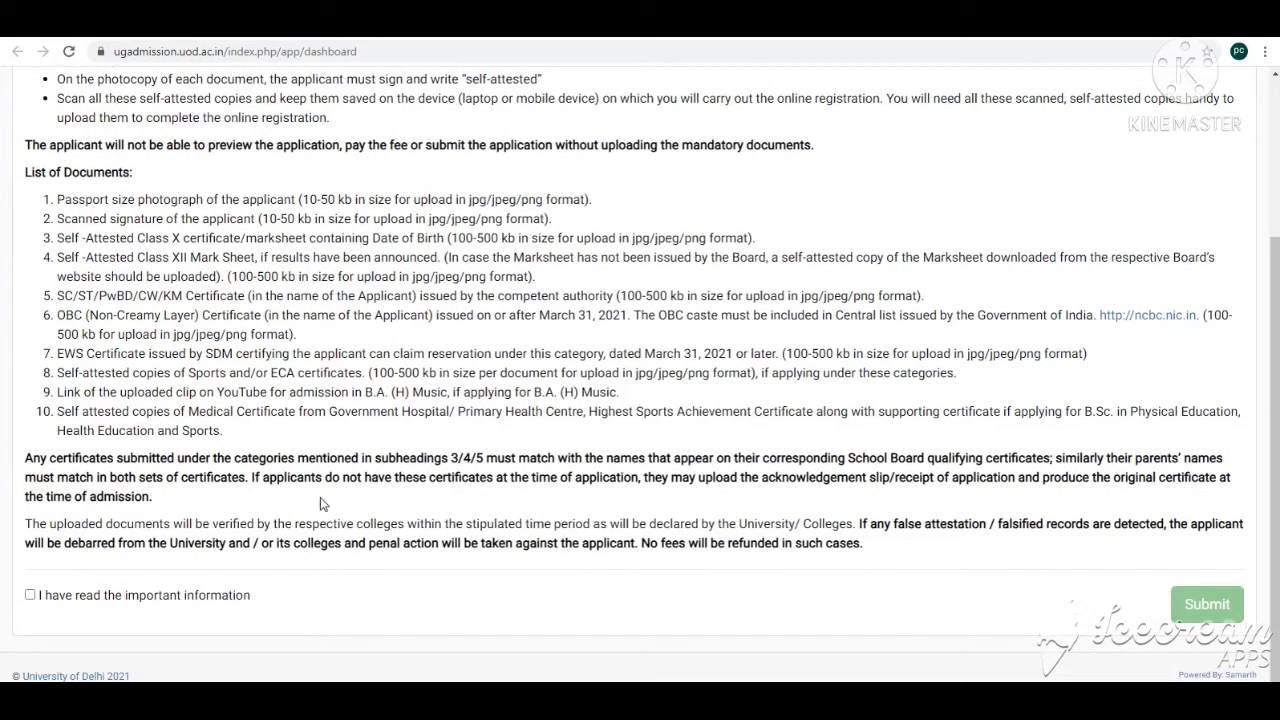
pyautogui.click(30, 595)
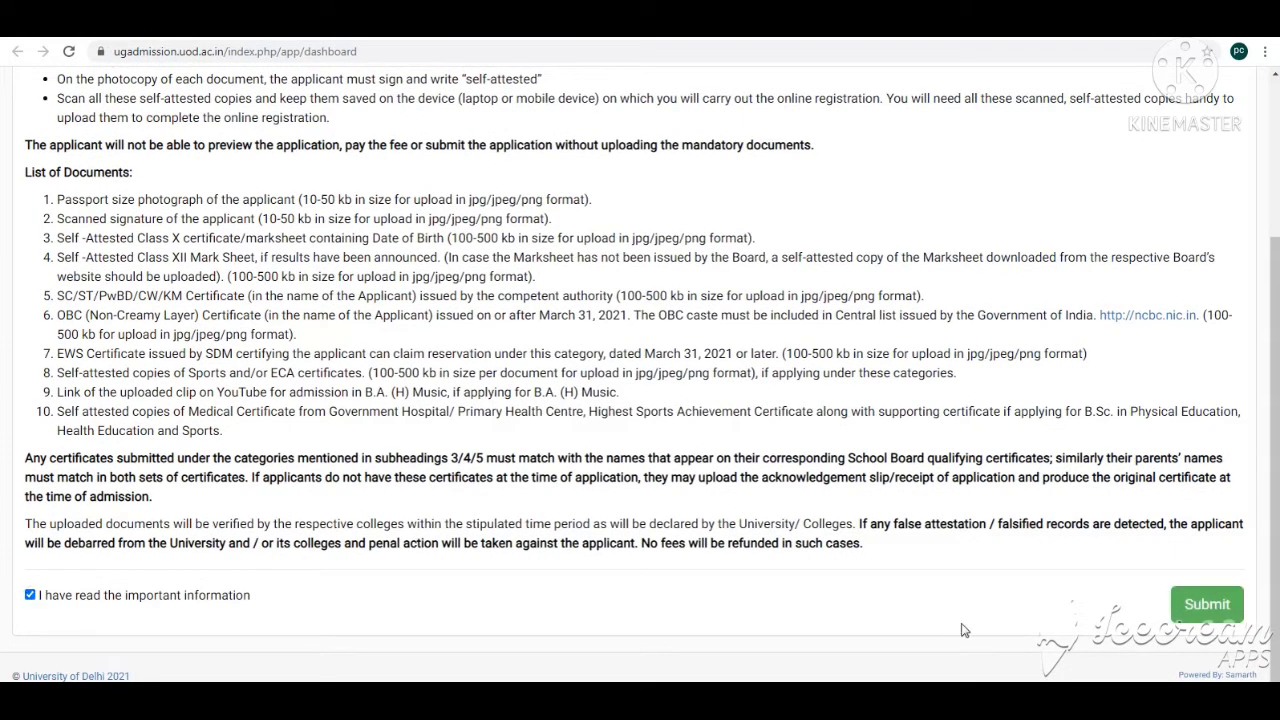
pyautogui.click(1188, 608)
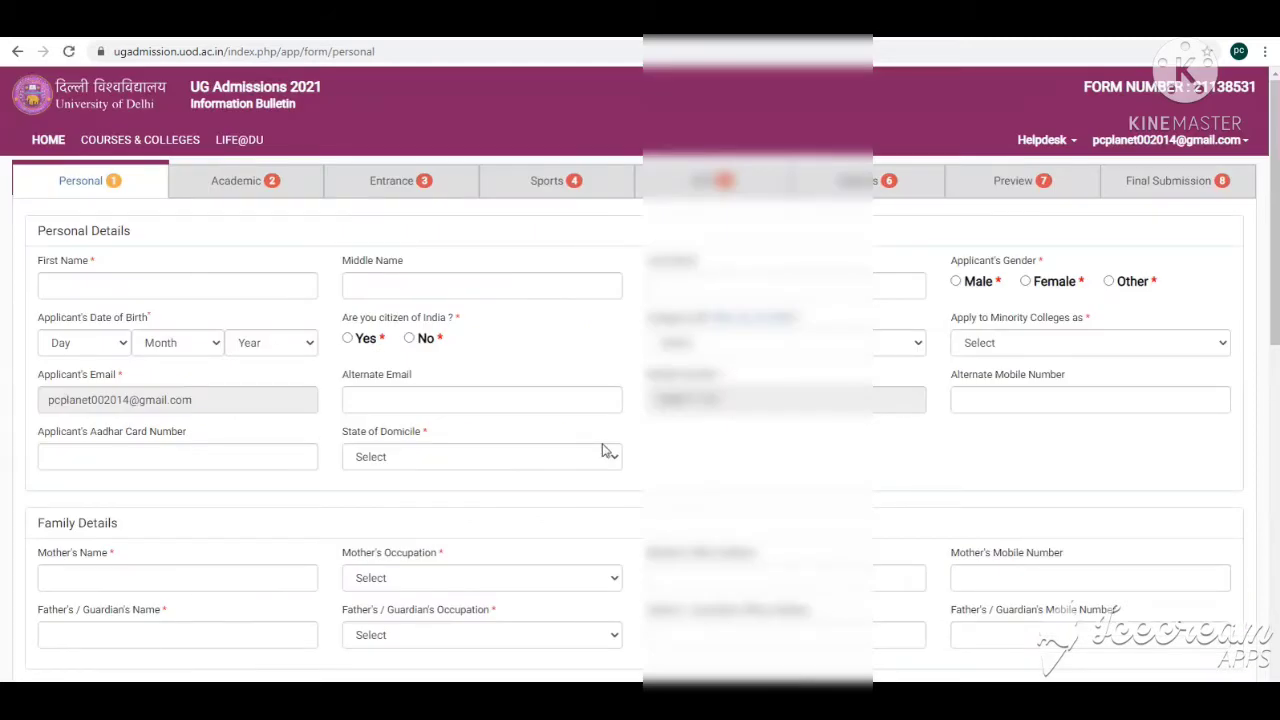
# Step: Scroll through the Personal registration form to examine its sections and required fields
pyautogui.scroll(-10, 600, 450)
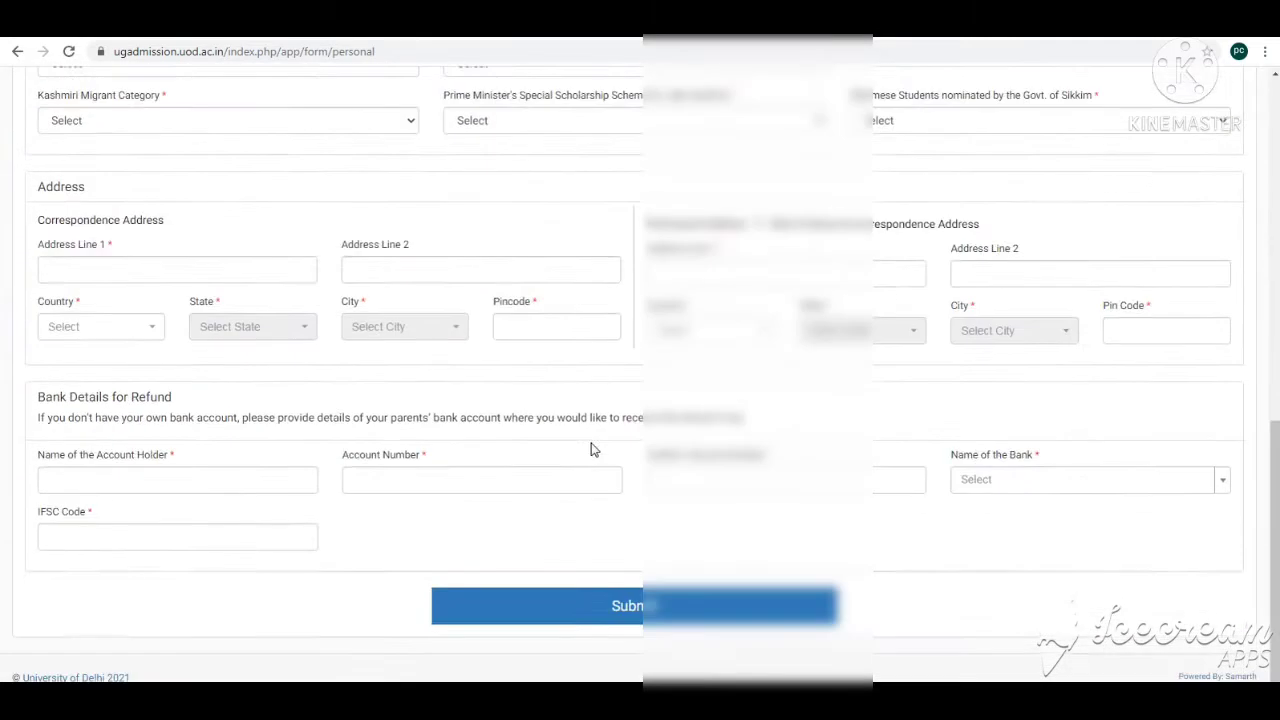
pyautogui.scroll(9, 590, 455)
pyautogui.scroll(-10, 590, 463)
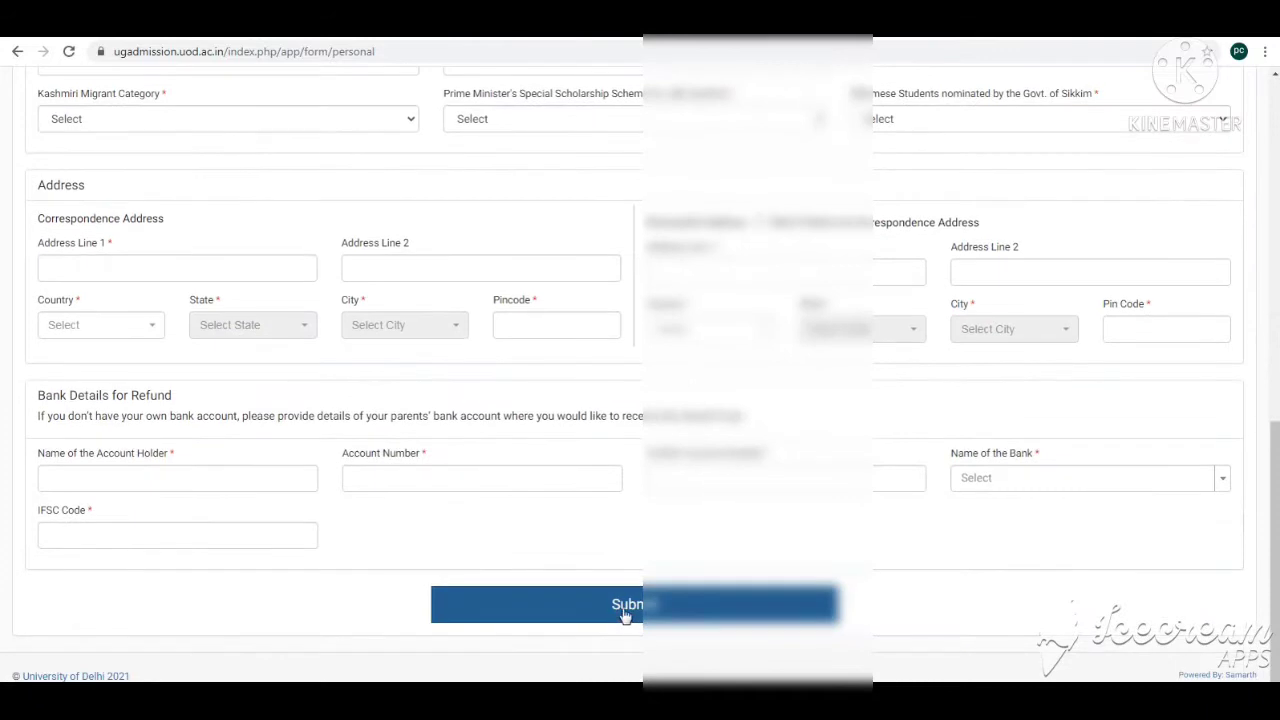
pyautogui.scroll(11, 606, 597)
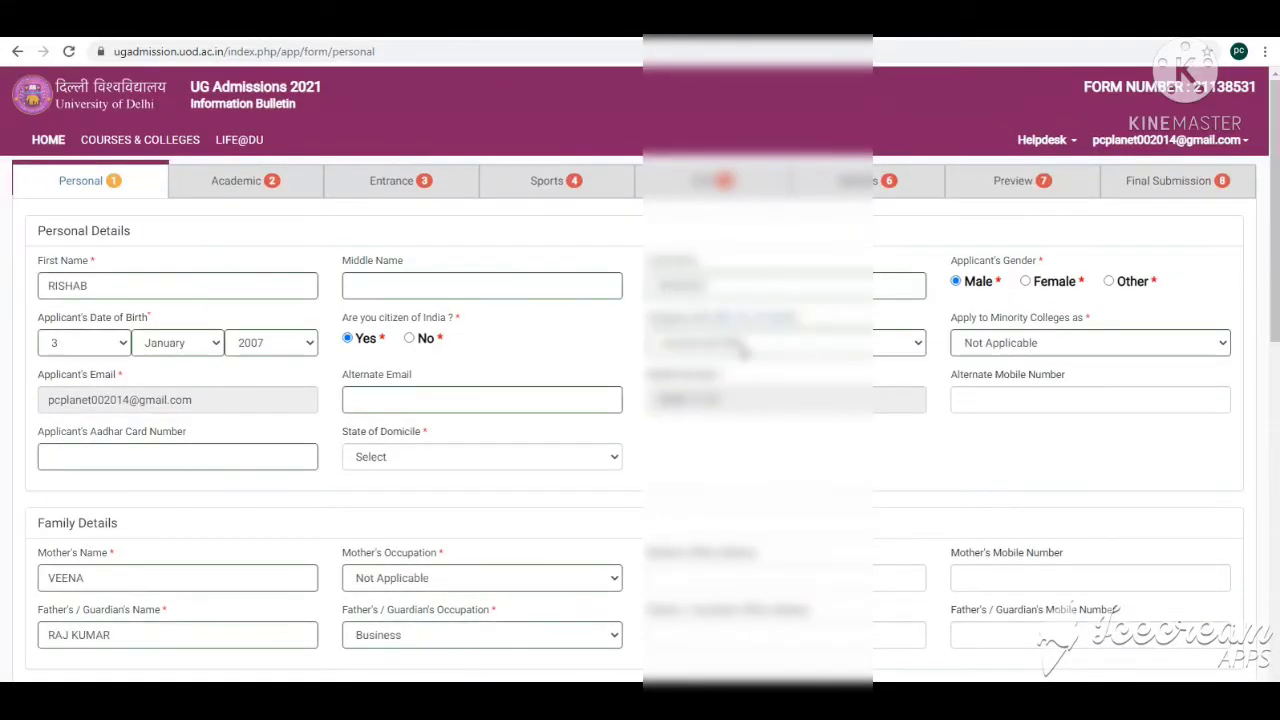
pyautogui.scroll(-3, 686, 351)
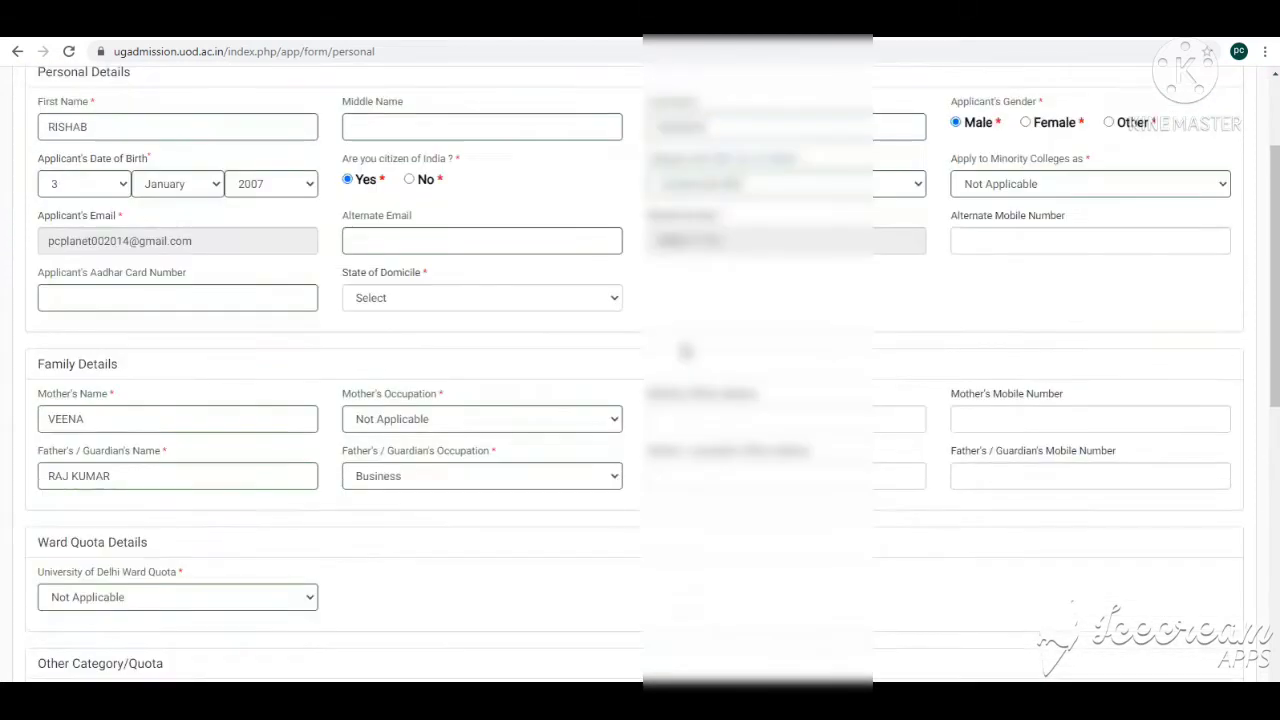
pyautogui.scroll(3, 686, 351)
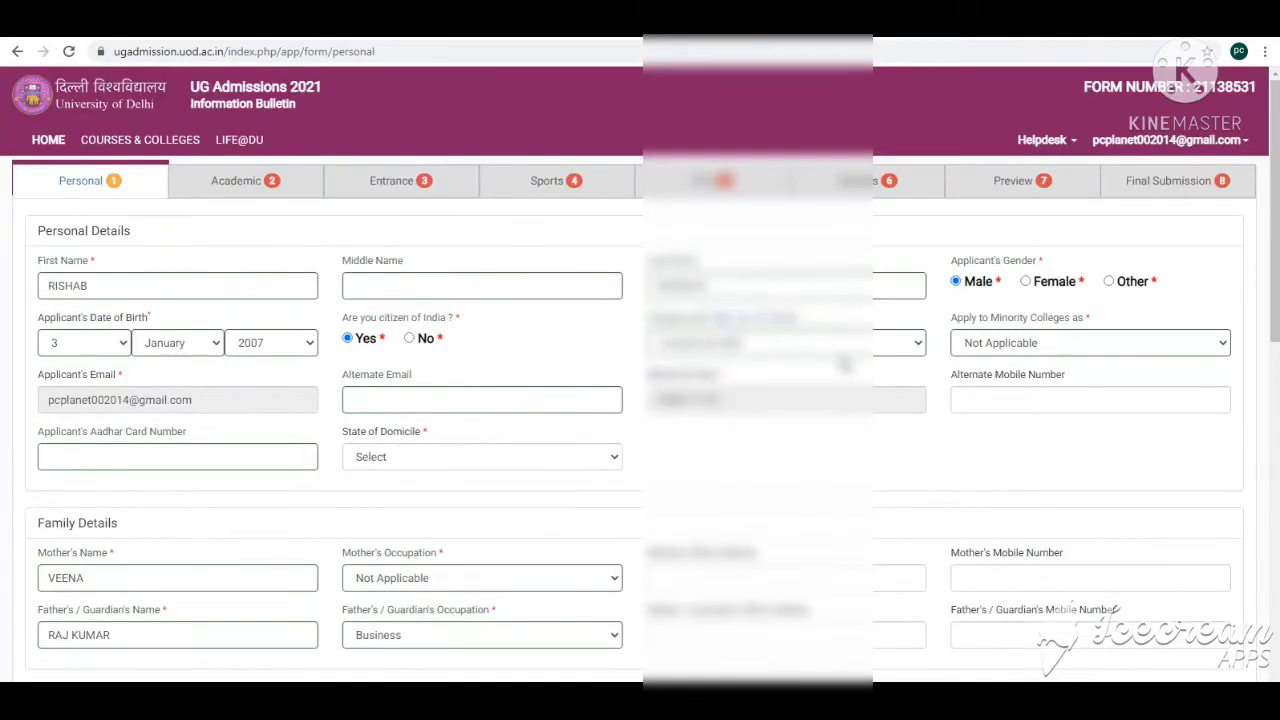
# Step: Review the first name, date of birth and category entries in the Personal Details section
pyautogui.doubleClick(145, 288)
pyautogui.press('Tab')
pyautogui.press('Tab')
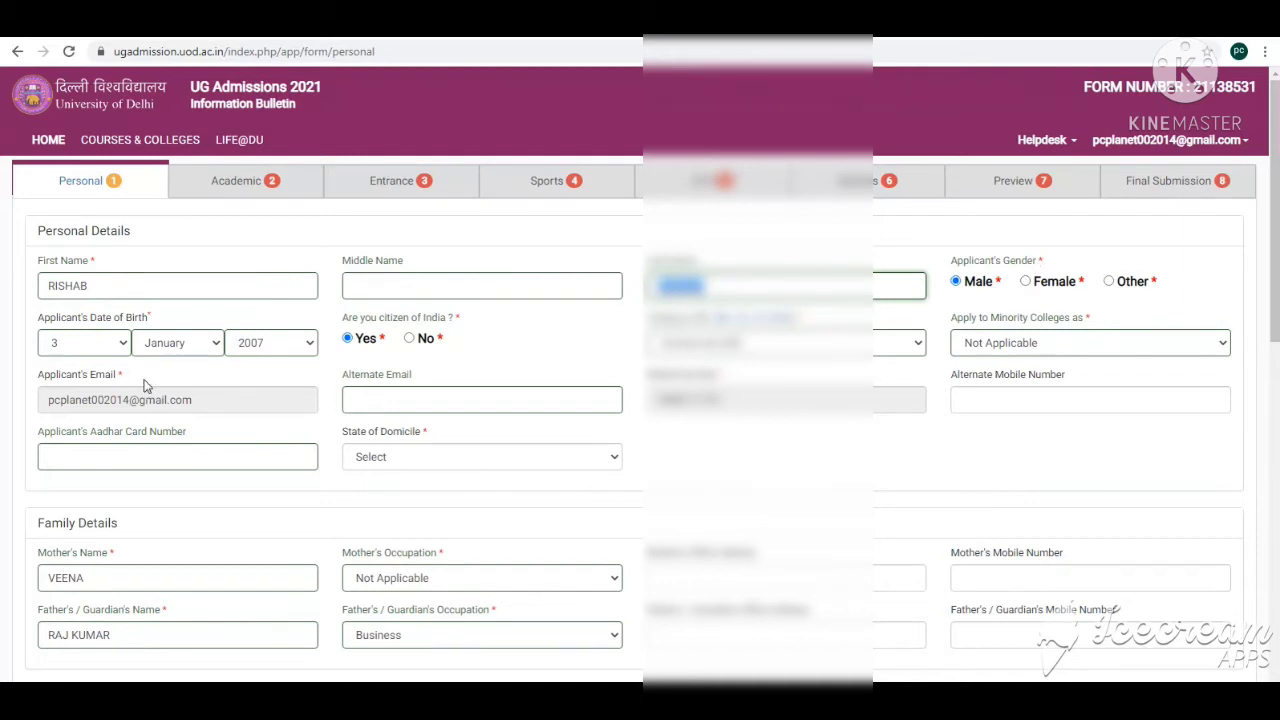
pyautogui.click(105, 350)
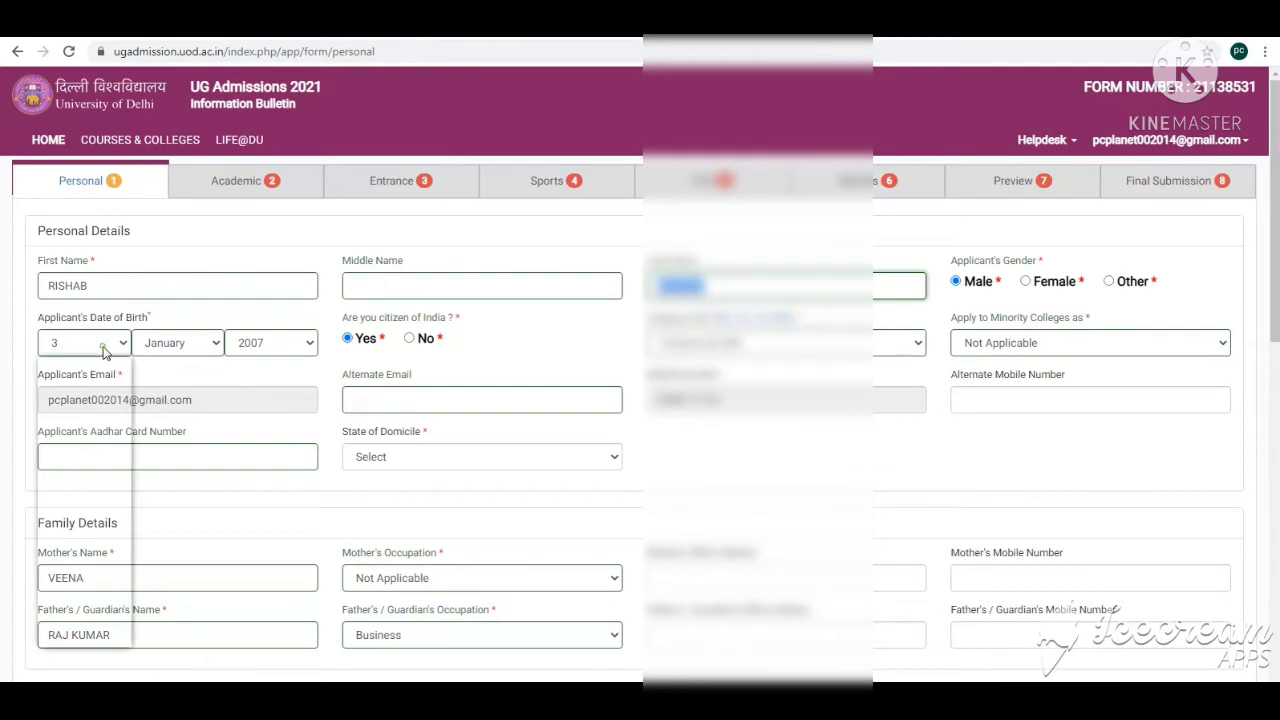
pyautogui.click(104, 350)
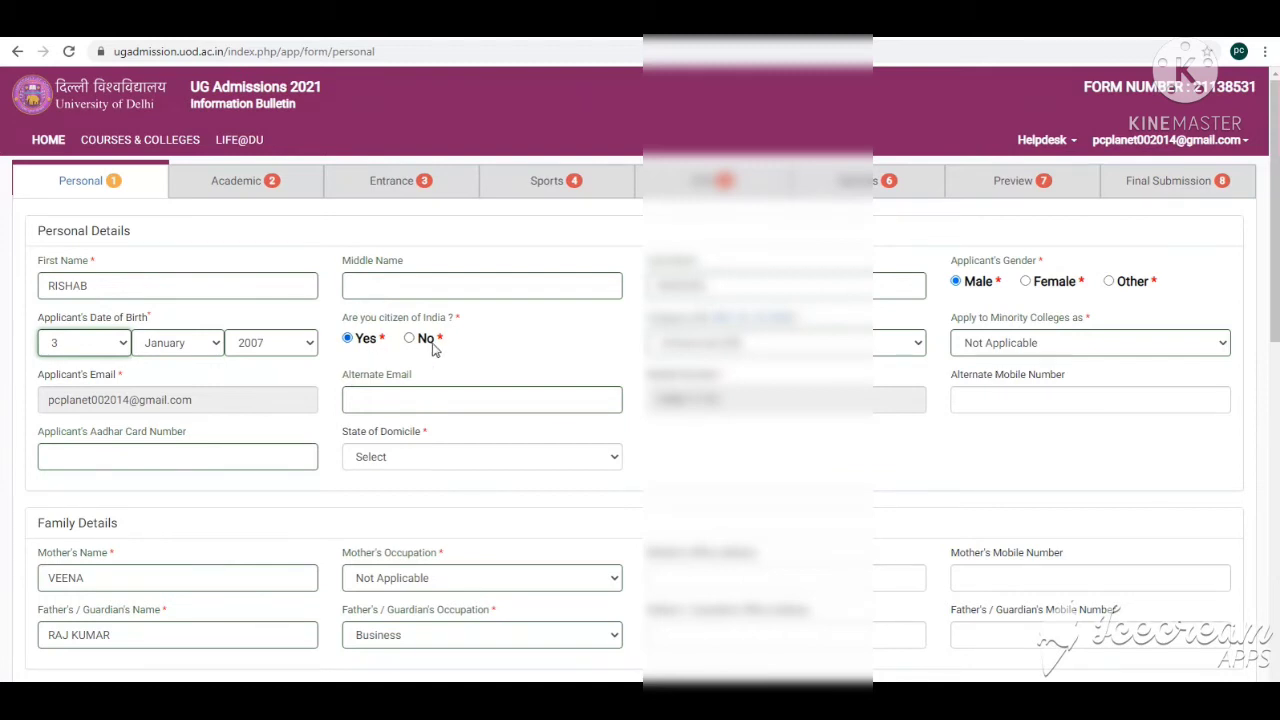
pyautogui.click(774, 343)
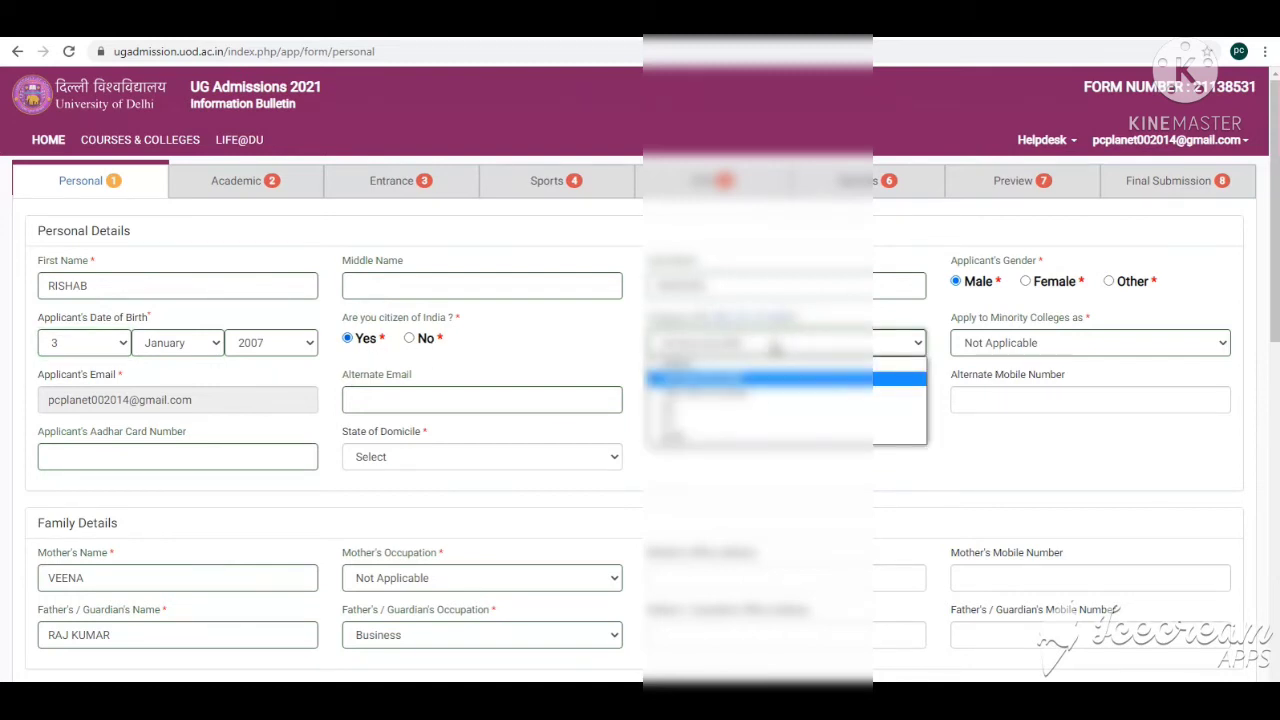
pyautogui.click(775, 346)
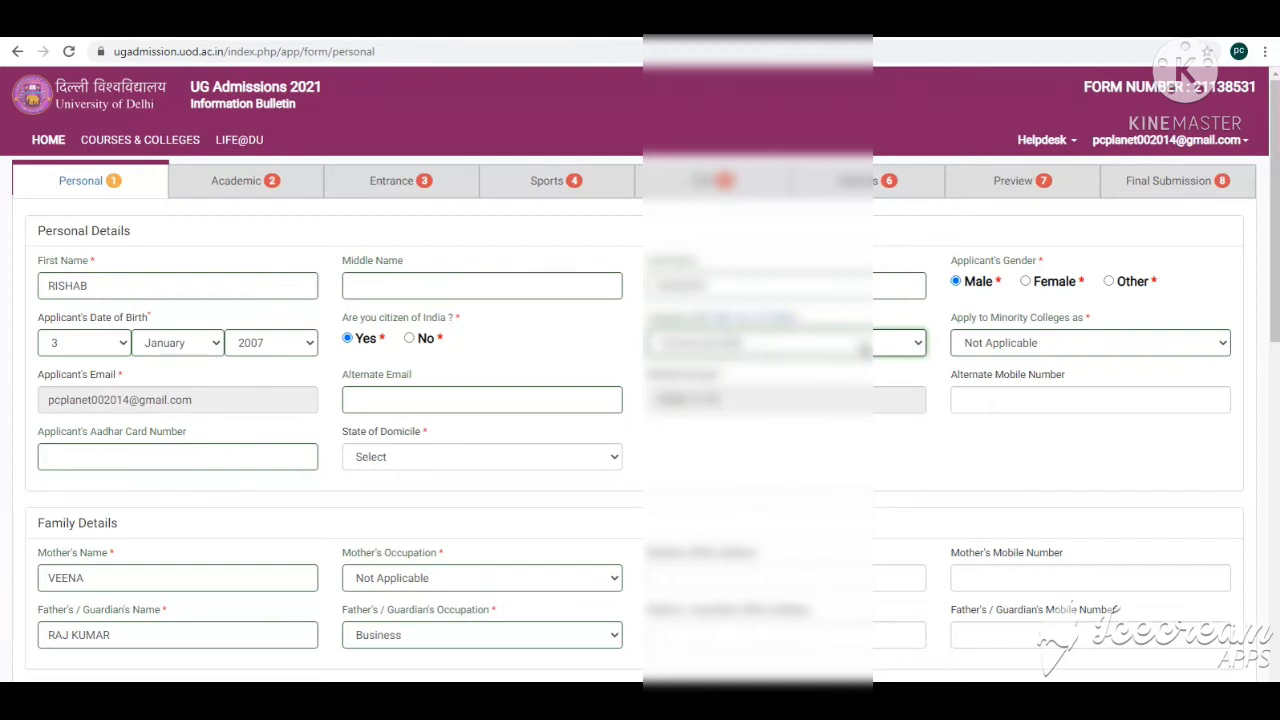
# Step: Set Apply to Minority Colleges as Not Applicable
pyautogui.click(1022, 348)
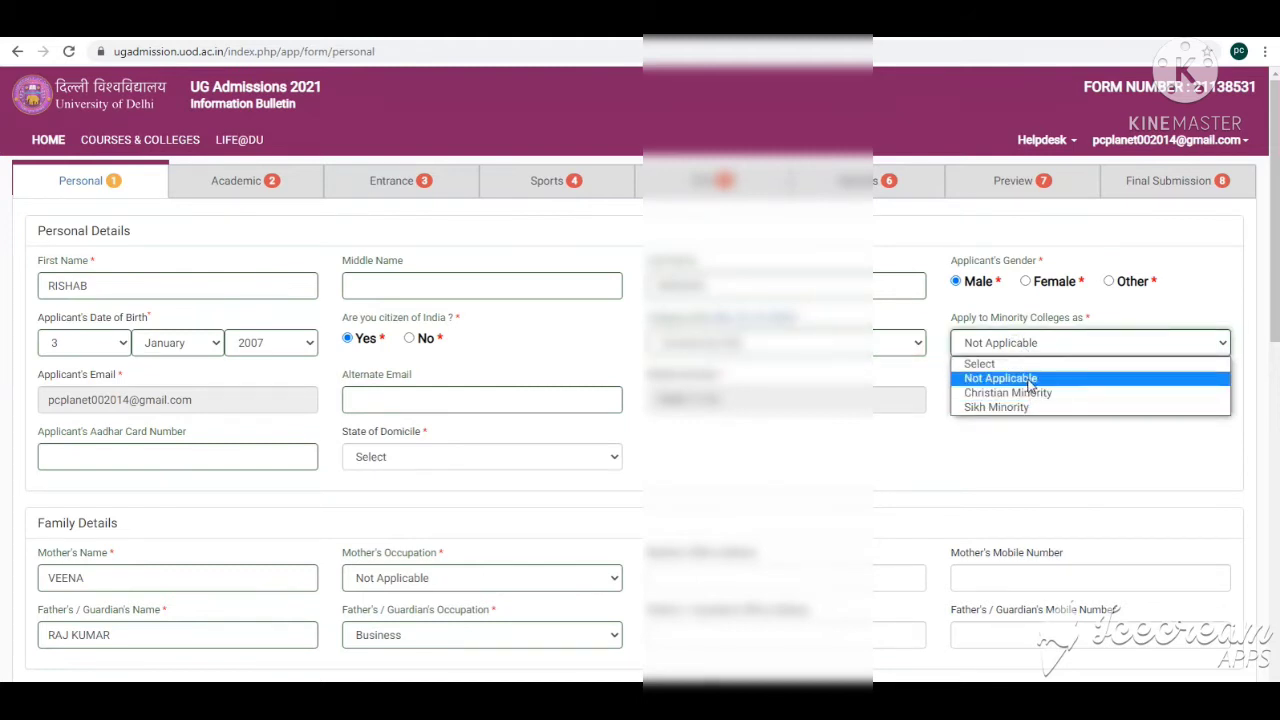
pyautogui.click(1027, 379)
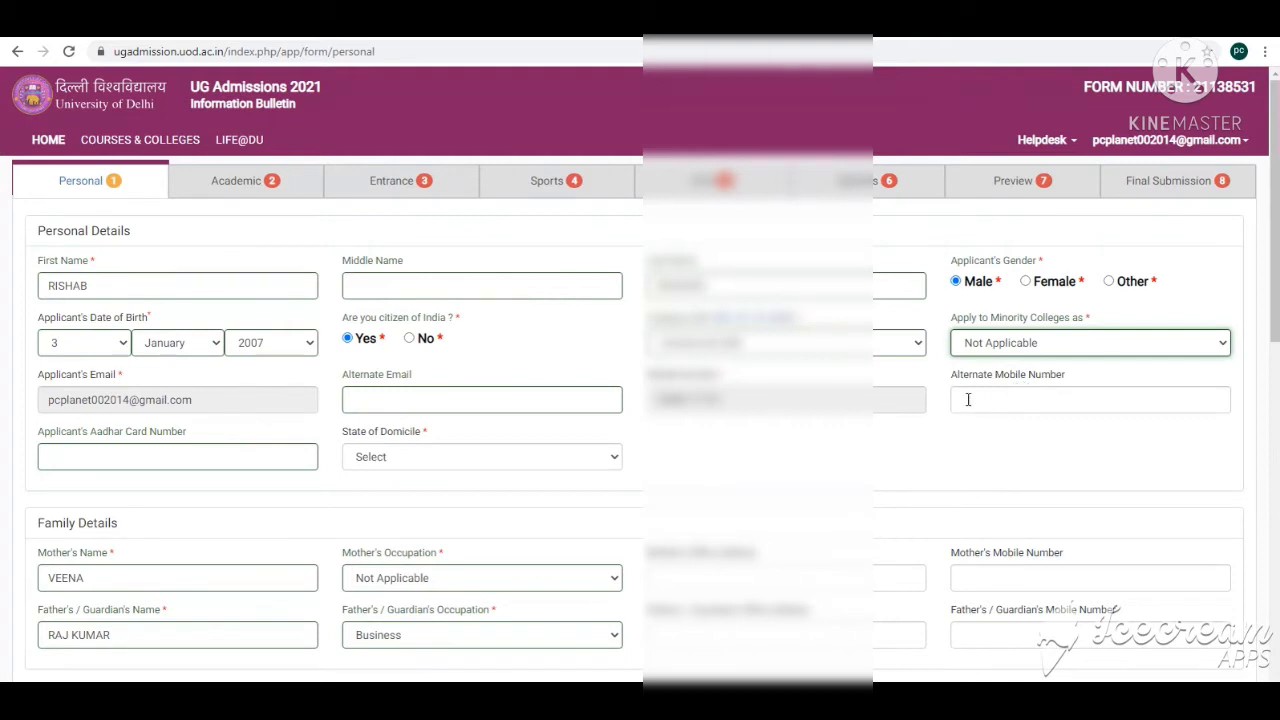
pyautogui.scroll(-3, 397, 420)
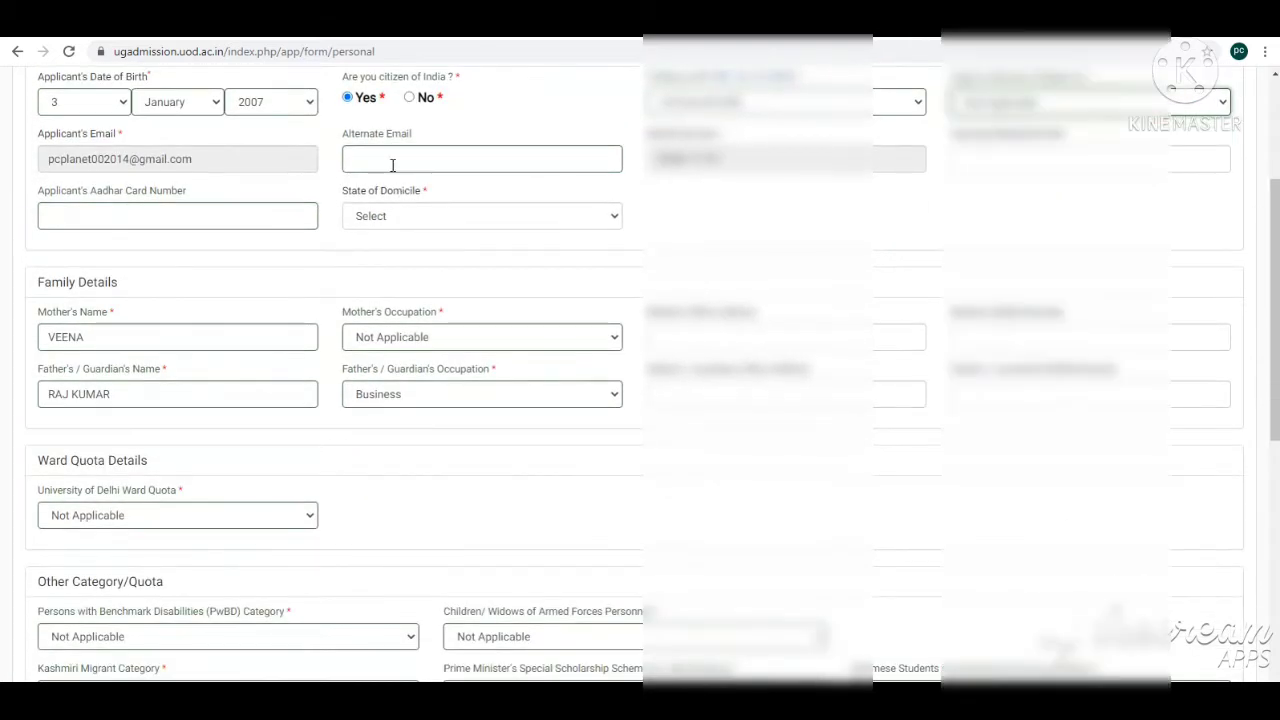
pyautogui.click(391, 160)
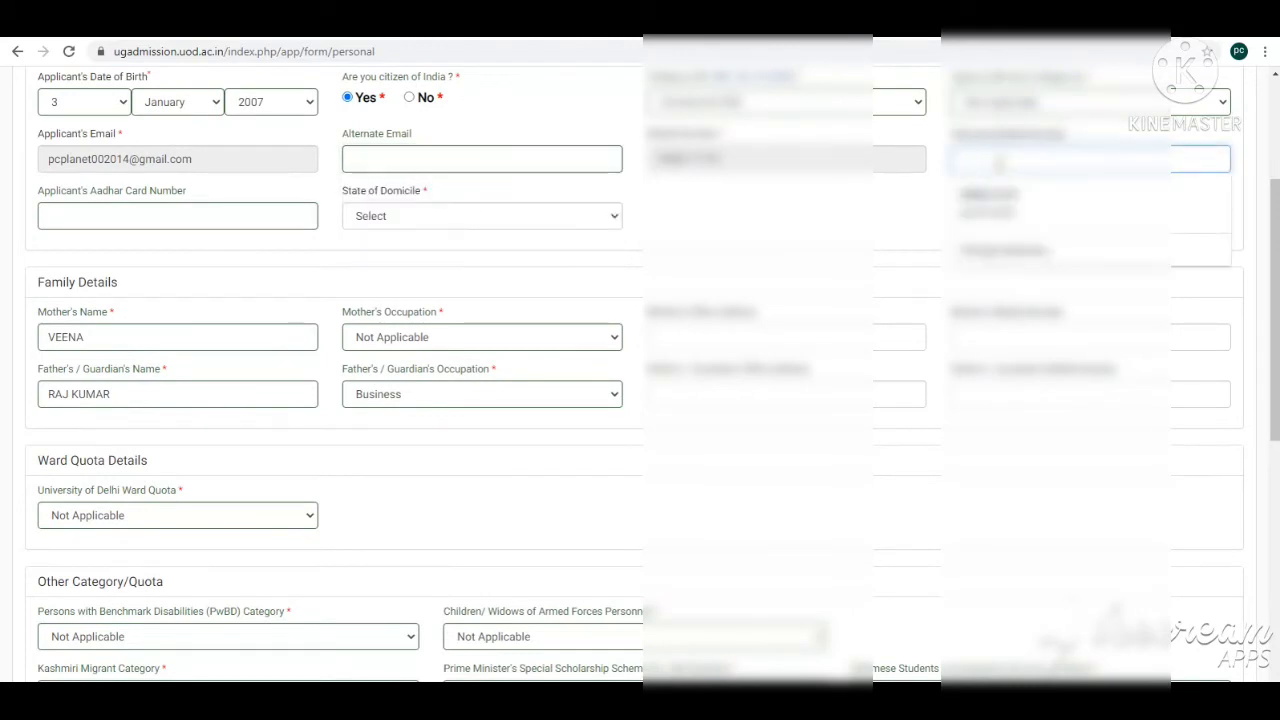
# Step: Set the State of Domicile to Punjab
pyautogui.click(395, 218)
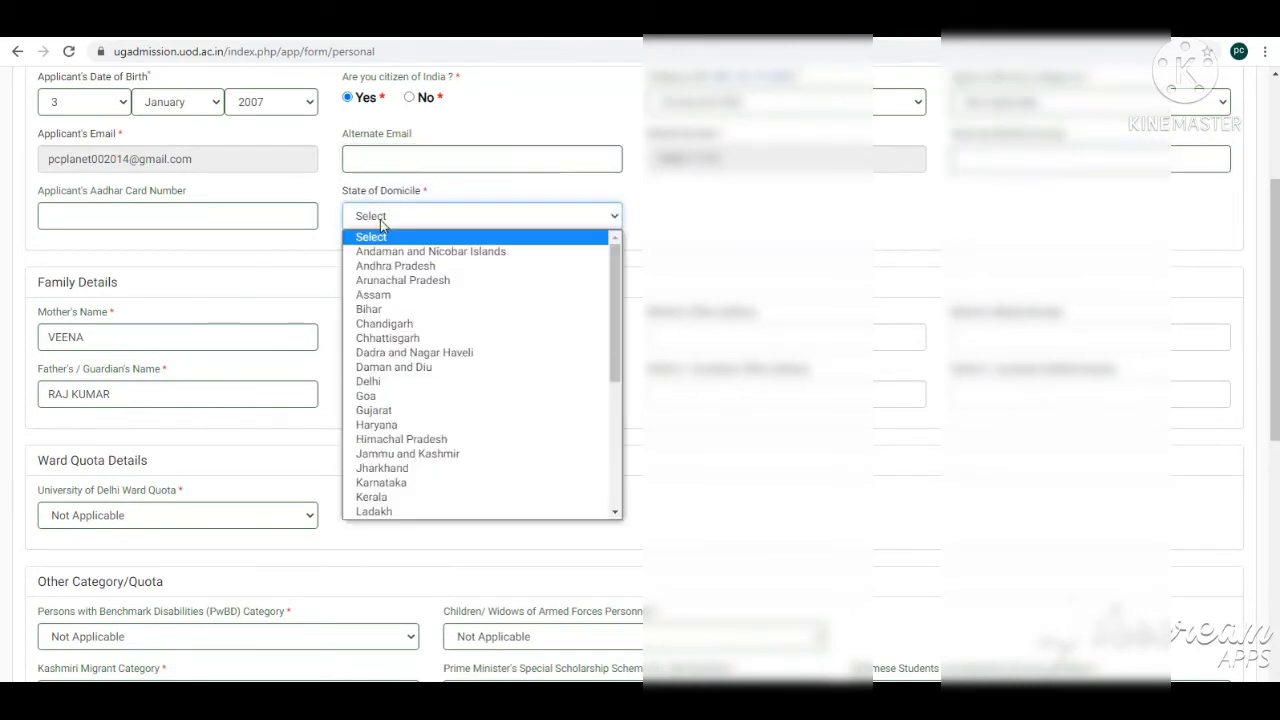
pyautogui.scroll(-3, 401, 412)
pyautogui.click(385, 397)
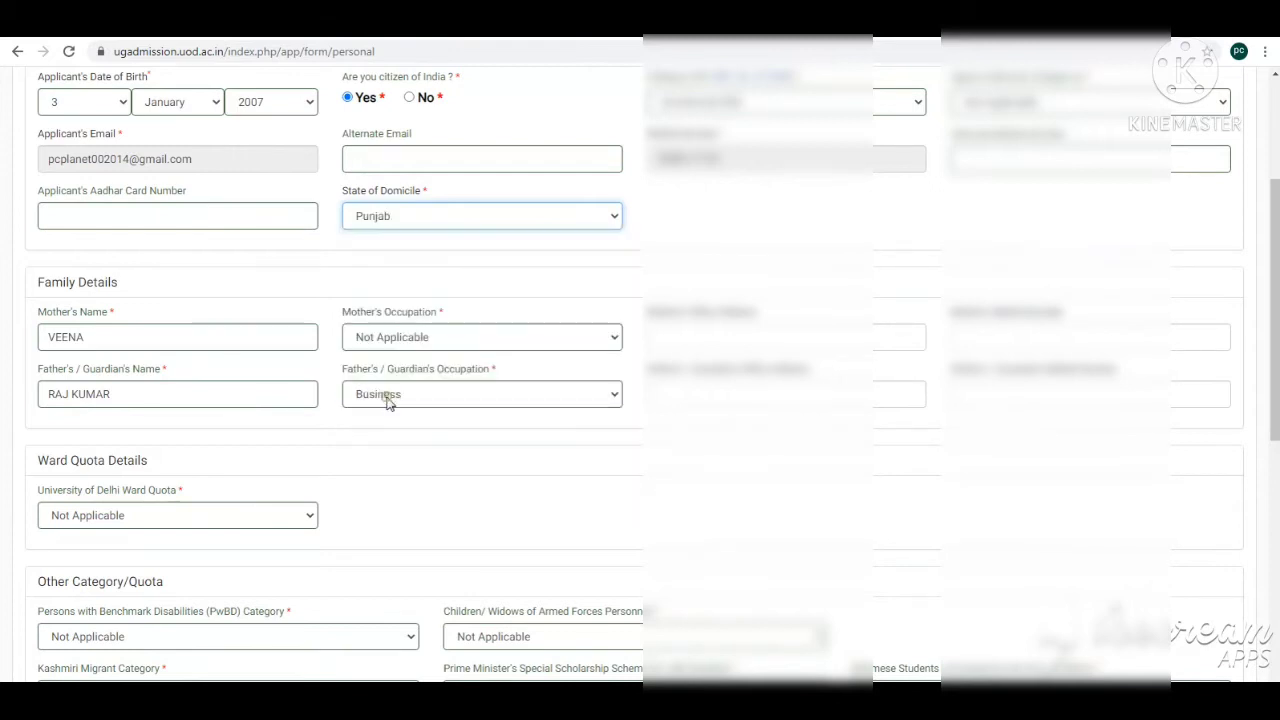
# Step: Set the mother's occupation to Not Applicable in the Family Details section
pyautogui.scroll(-2, 210, 316)
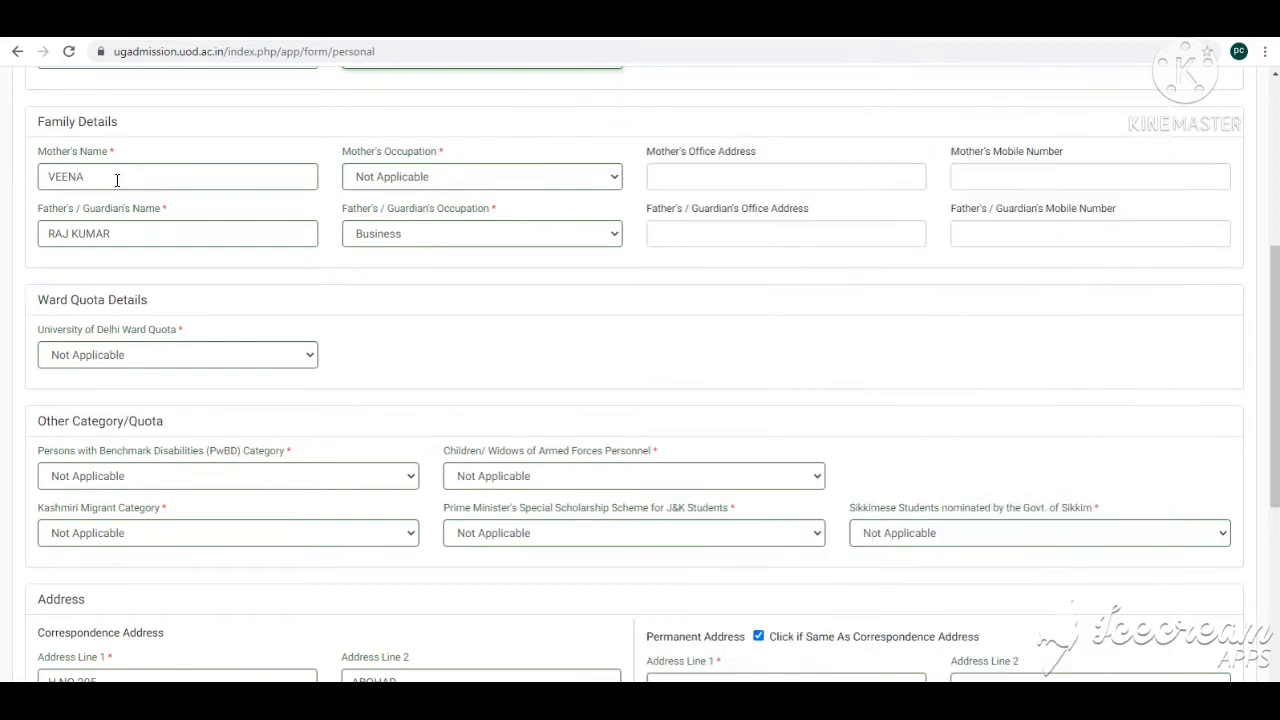
pyautogui.doubleClick(117, 177)
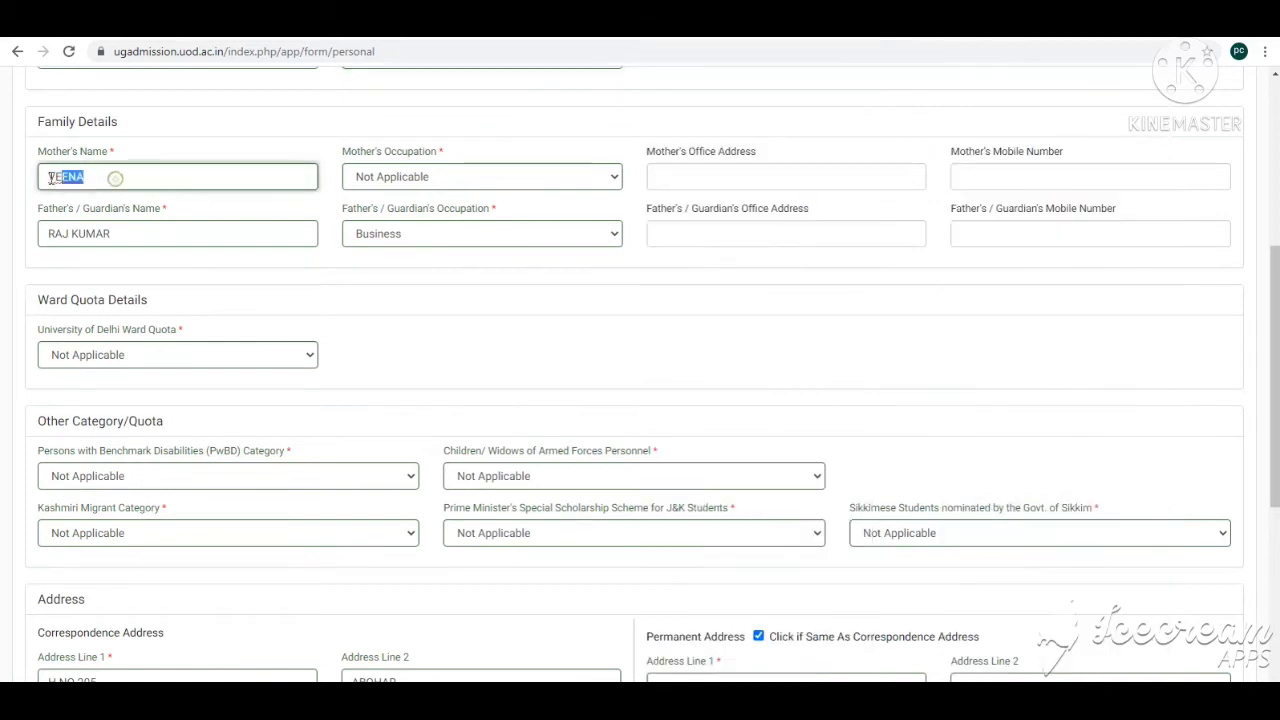
pyautogui.click(449, 178)
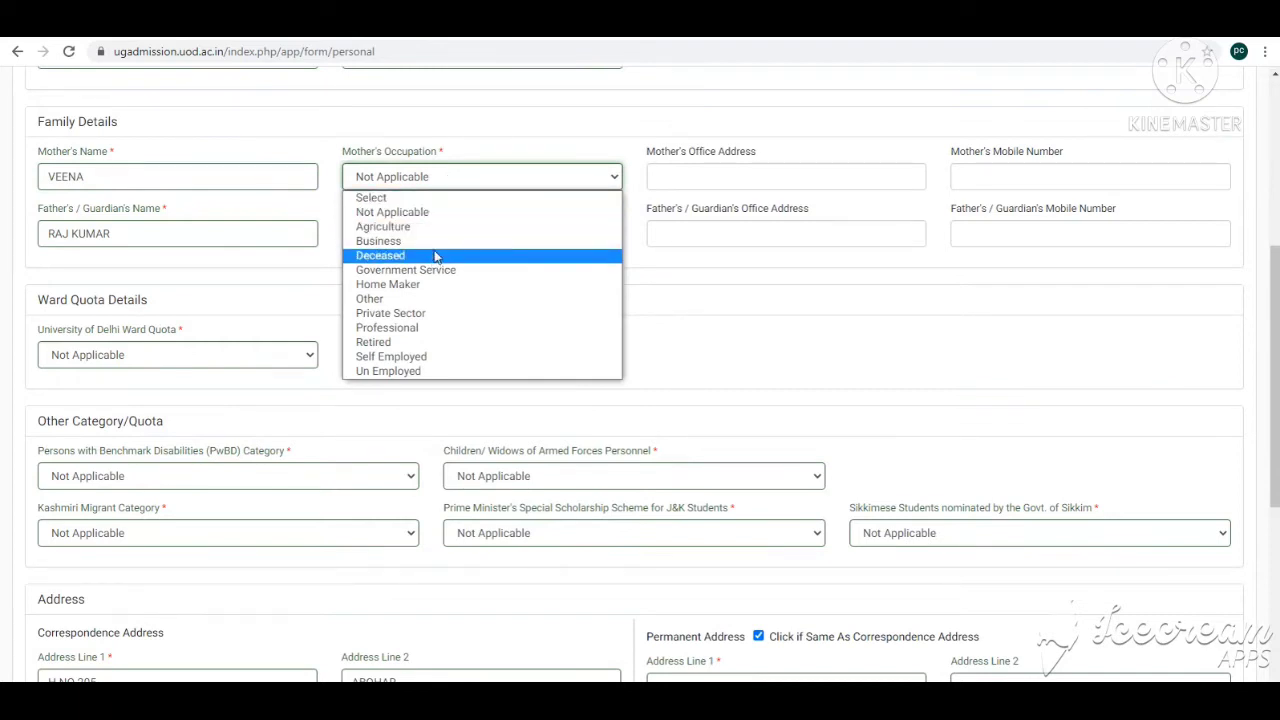
pyautogui.click(431, 213)
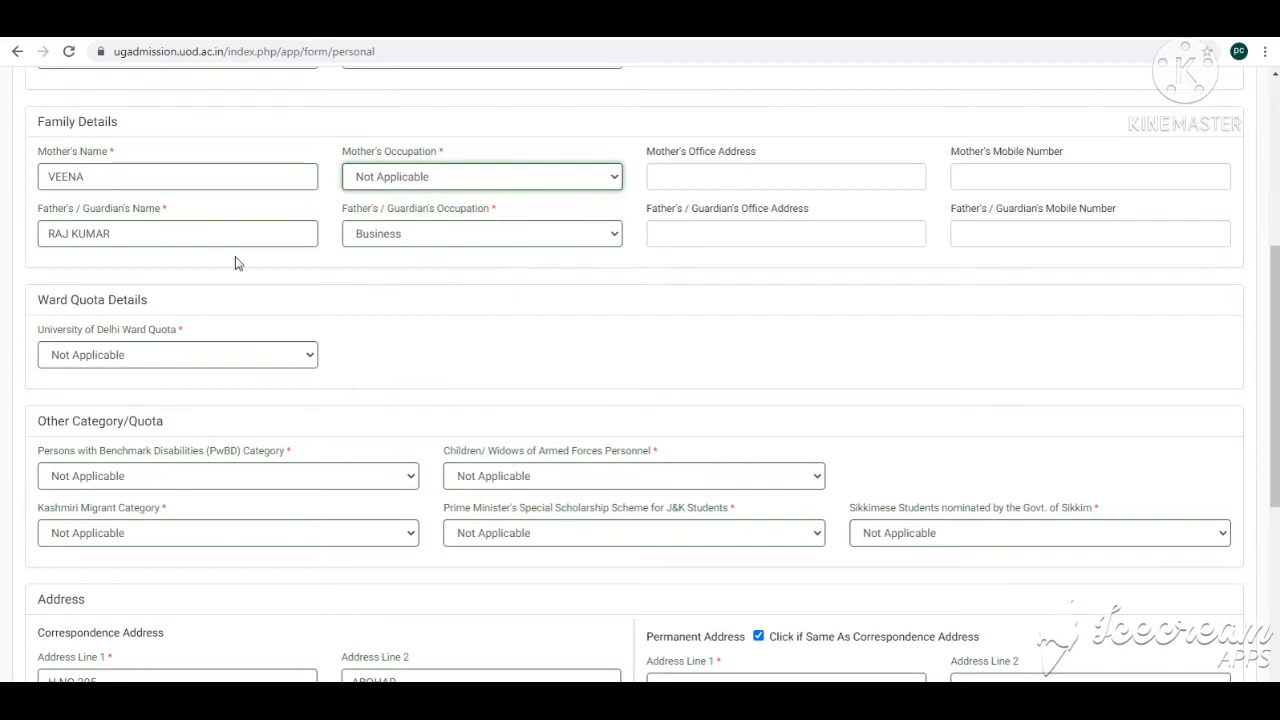
# Step: Set the father's occupation to Business in the Family Details section
pyautogui.moveTo(161, 235); pyautogui.dragTo(36, 238)
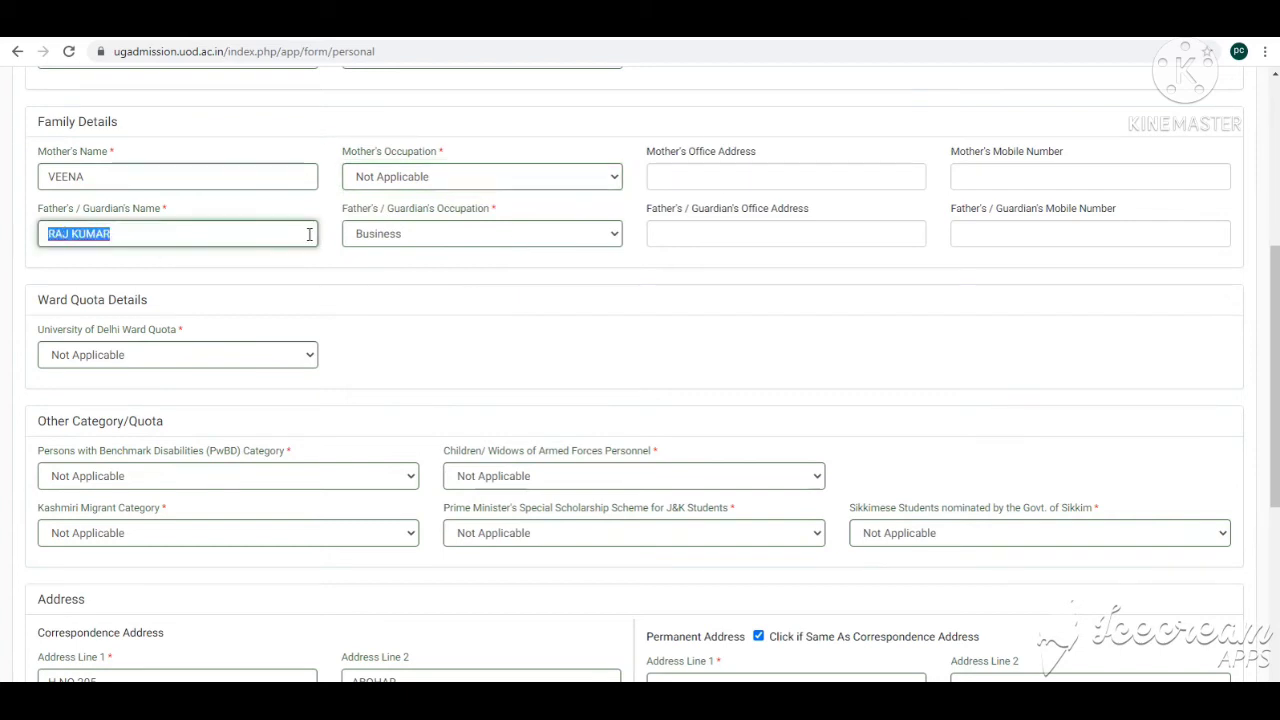
pyautogui.click(433, 234)
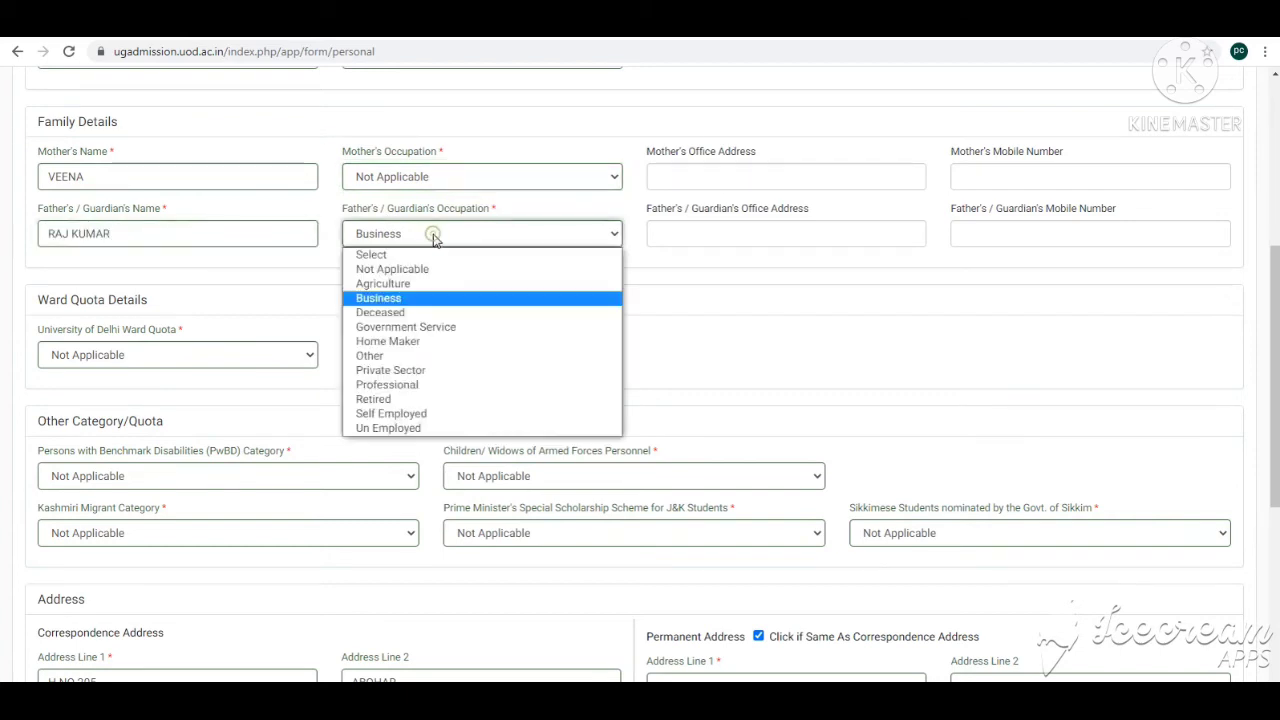
pyautogui.click(418, 300)
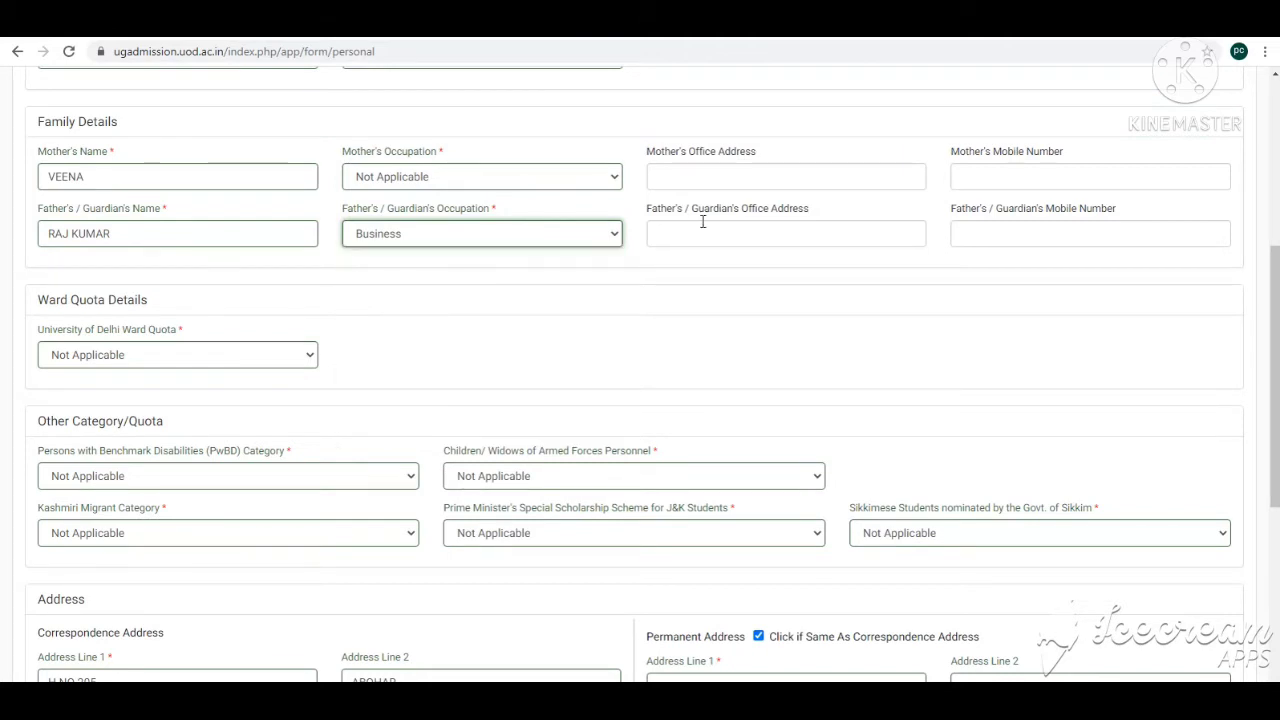
pyautogui.click(723, 231)
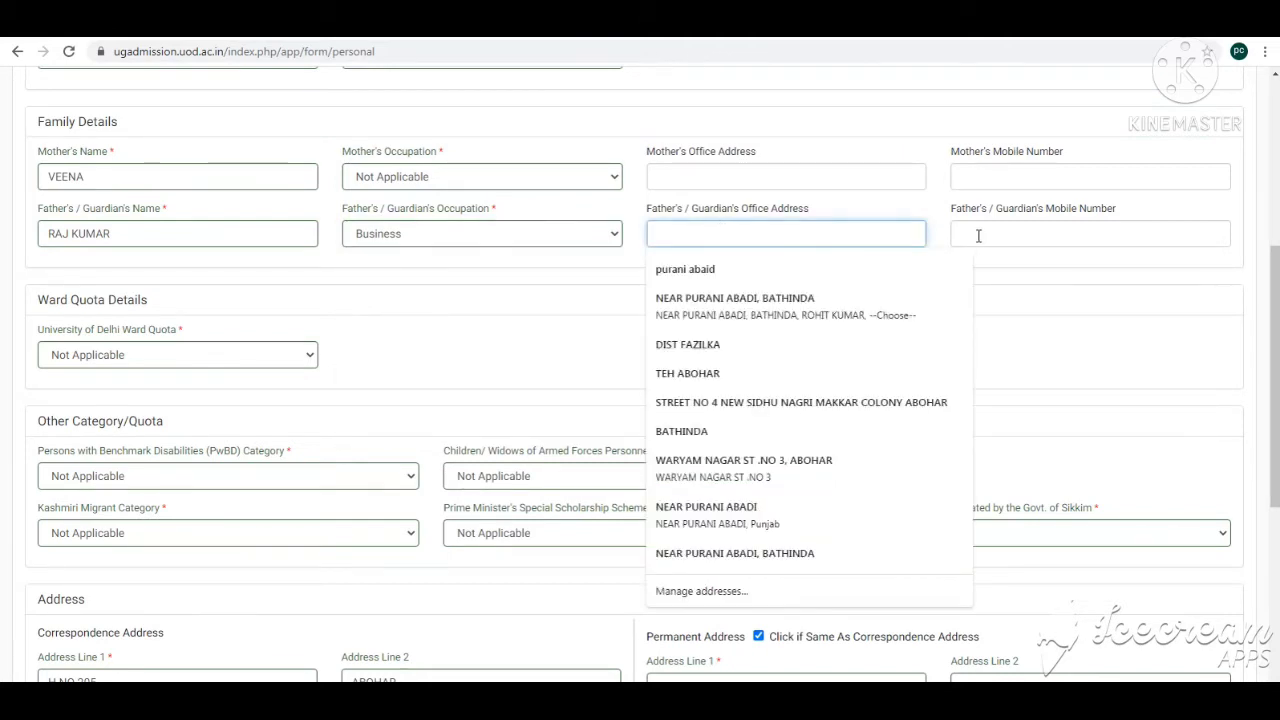
pyautogui.scroll(-1, 516, 317)
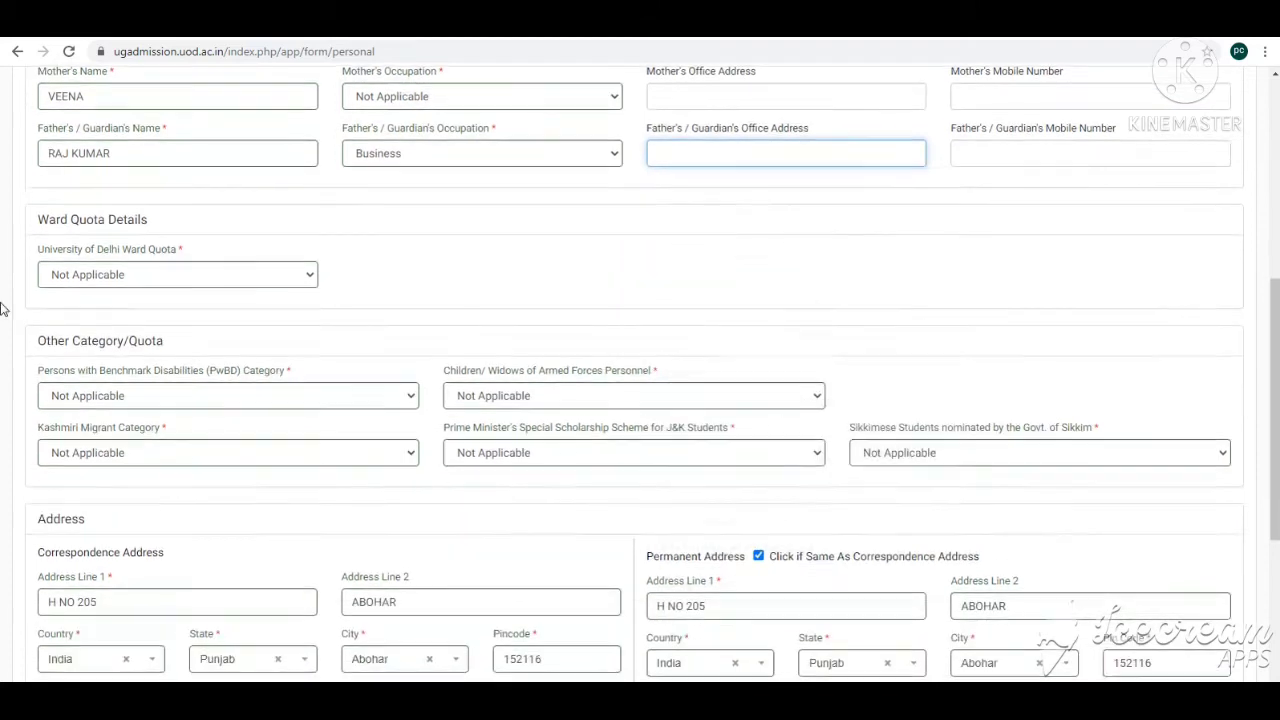
pyautogui.click(157, 276)
pyautogui.click(90, 325)
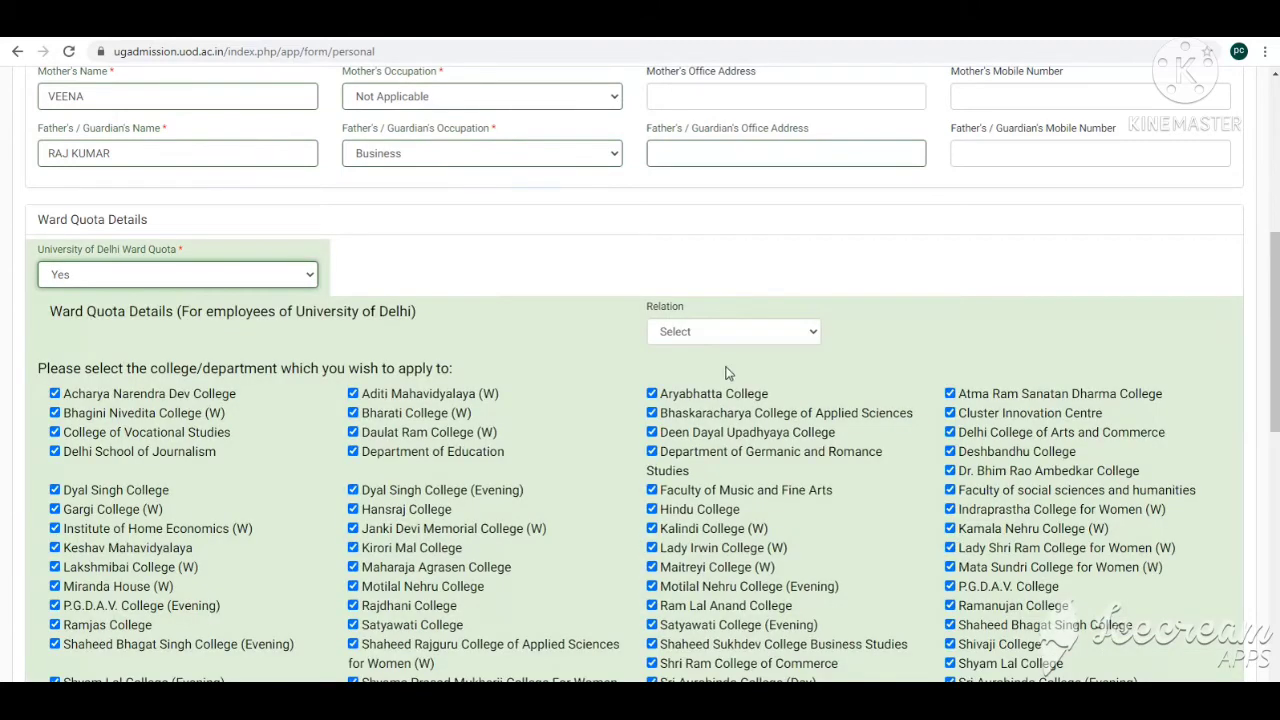
pyautogui.click(700, 333)
pyautogui.click(703, 338)
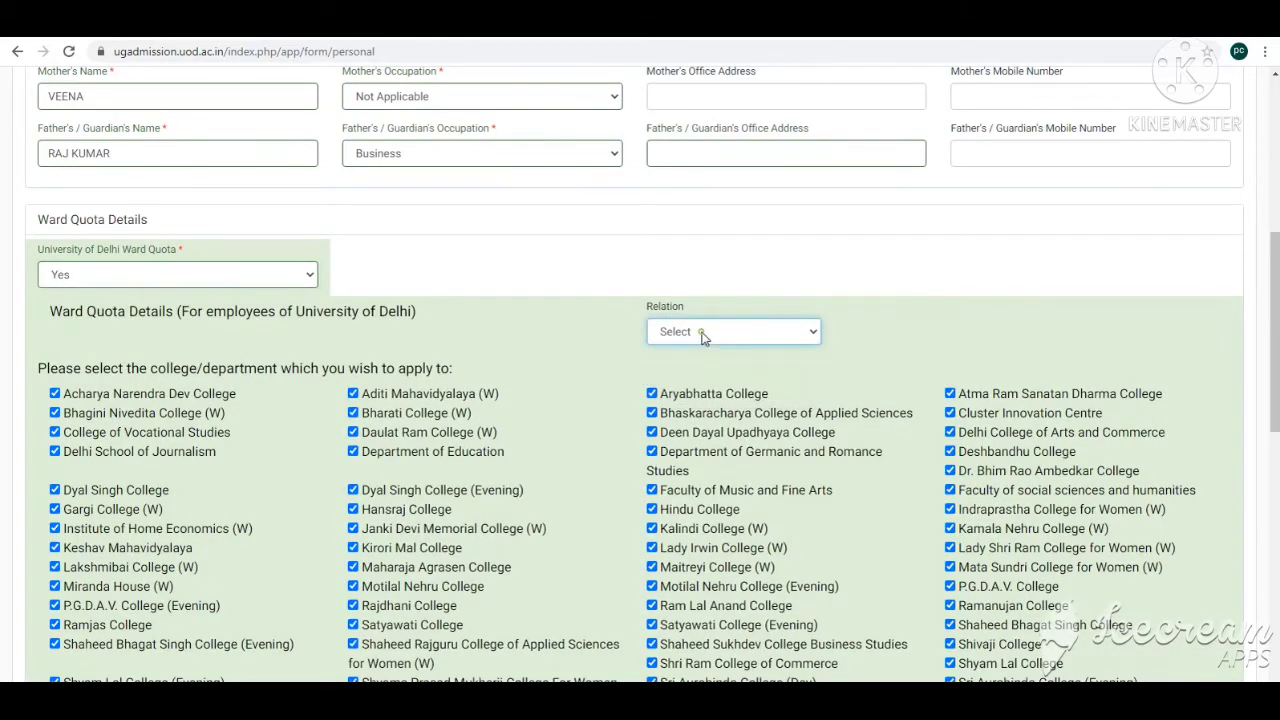
pyautogui.click(110, 275)
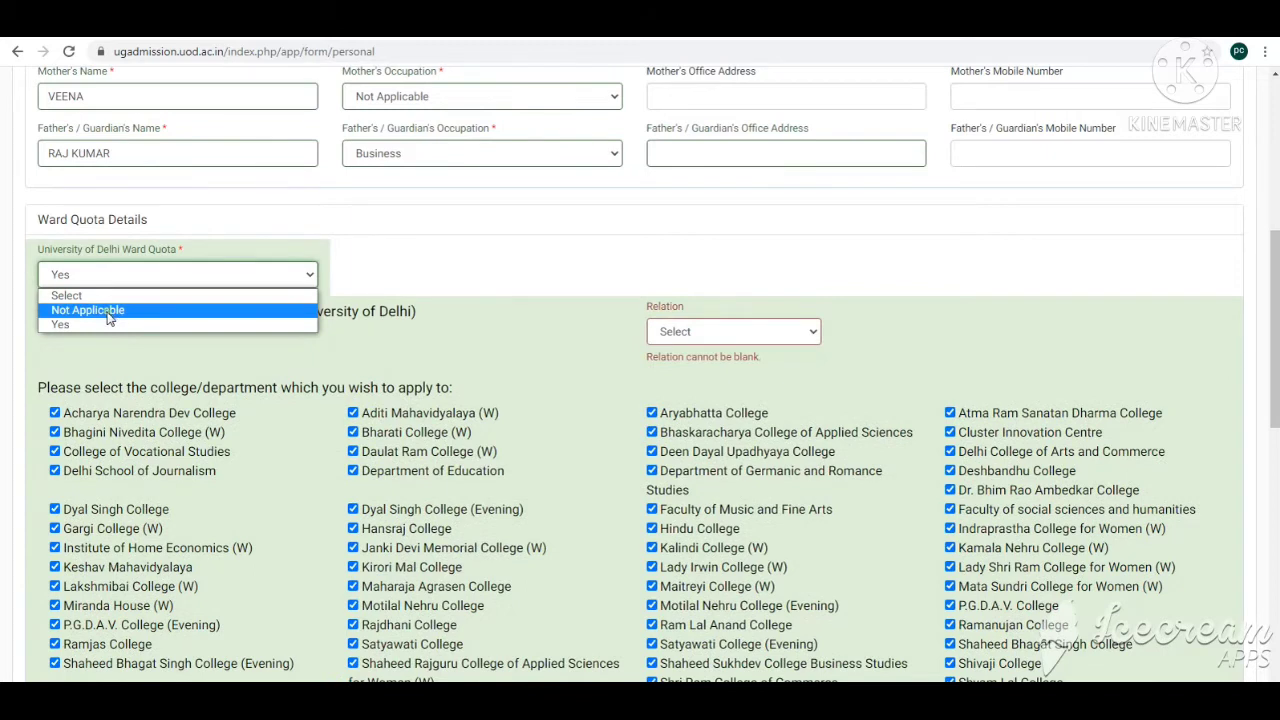
pyautogui.click(88, 310)
pyautogui.scroll(-3, 114, 308)
pyautogui.scroll(2, 170, 325)
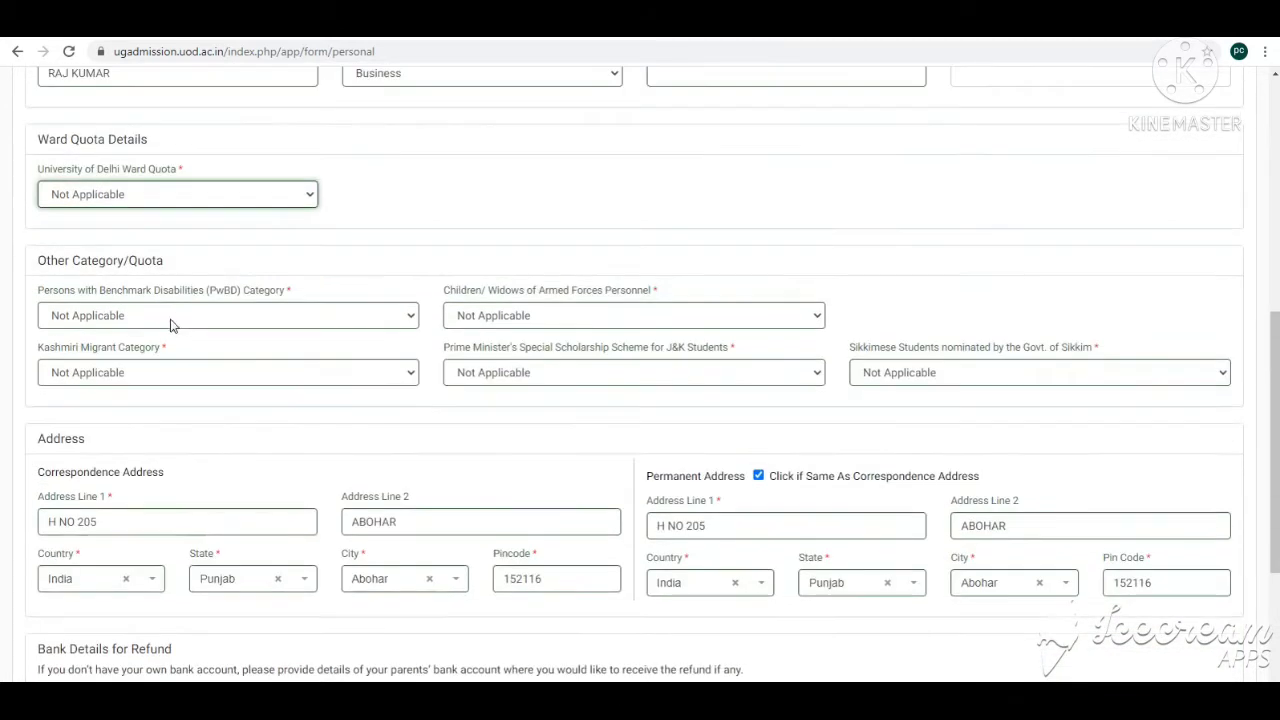
# Step: Review the Other Category/Quota selections, keeping each one as Not Applicable
pyautogui.click(121, 317)
pyautogui.click(120, 316)
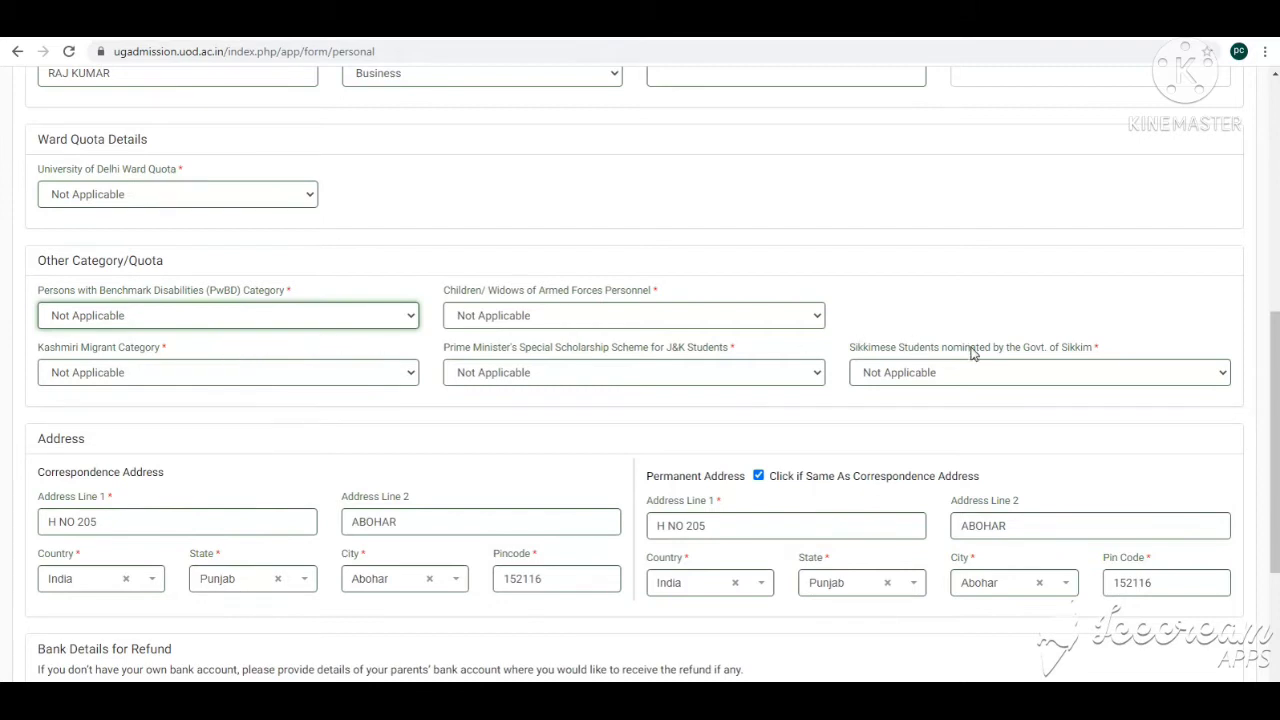
pyautogui.click(645, 378)
pyautogui.click(625, 372)
pyautogui.click(905, 372)
pyautogui.click(910, 372)
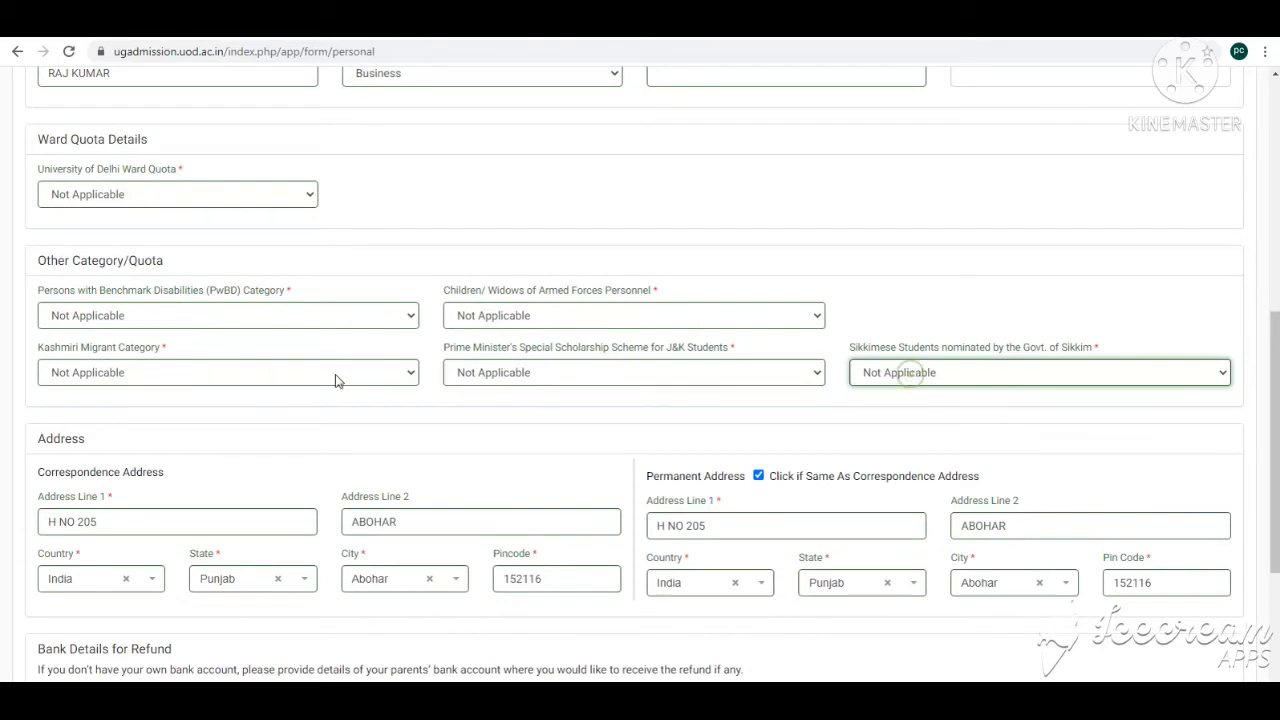
pyautogui.click(231, 380)
# Step: Submit the personal details form, leaving the refund bank details blank
pyautogui.scroll(-3, 230, 378)
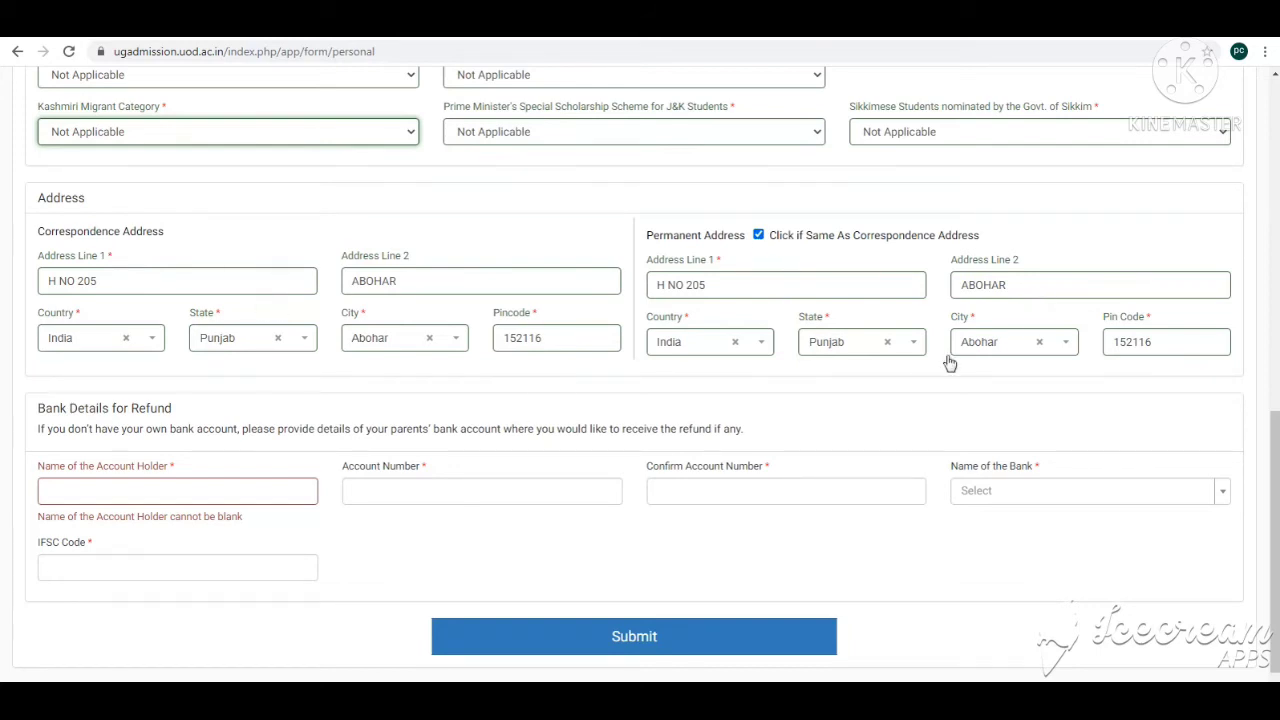
pyautogui.scroll(-1, 497, 414)
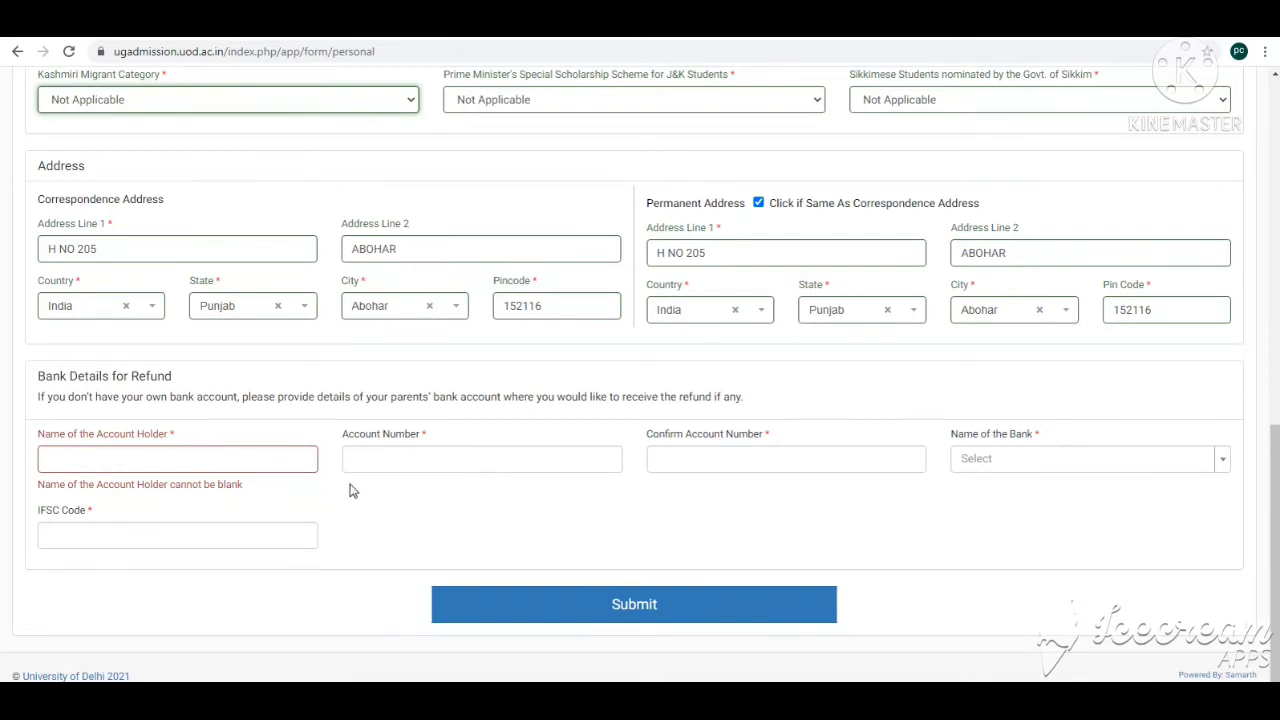
pyautogui.click(109, 460)
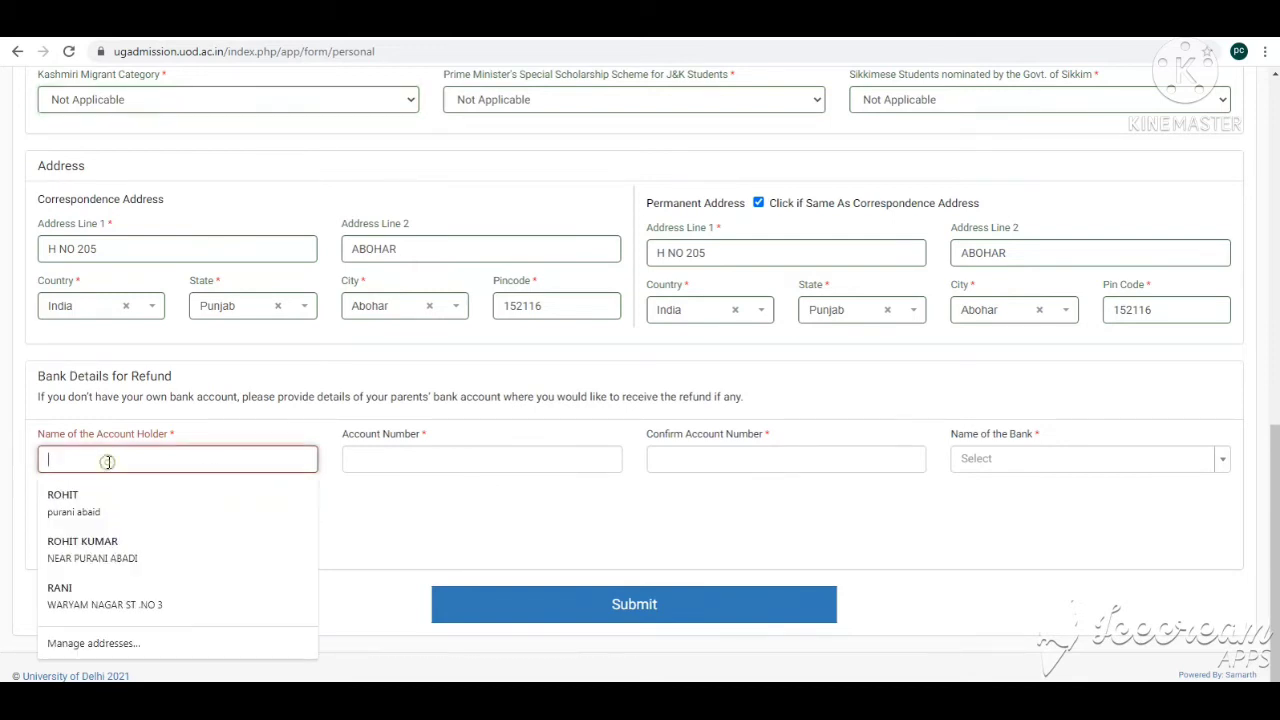
pyautogui.click(425, 460)
pyautogui.click(1017, 457)
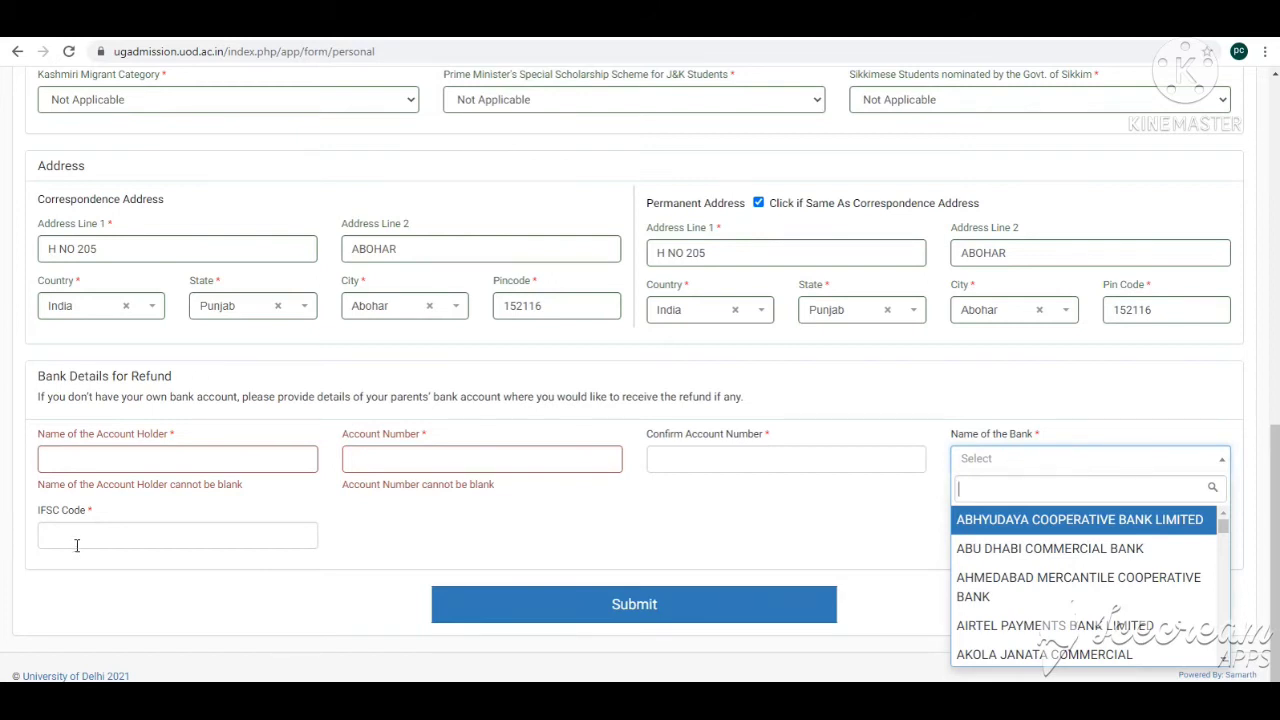
pyautogui.click(578, 536)
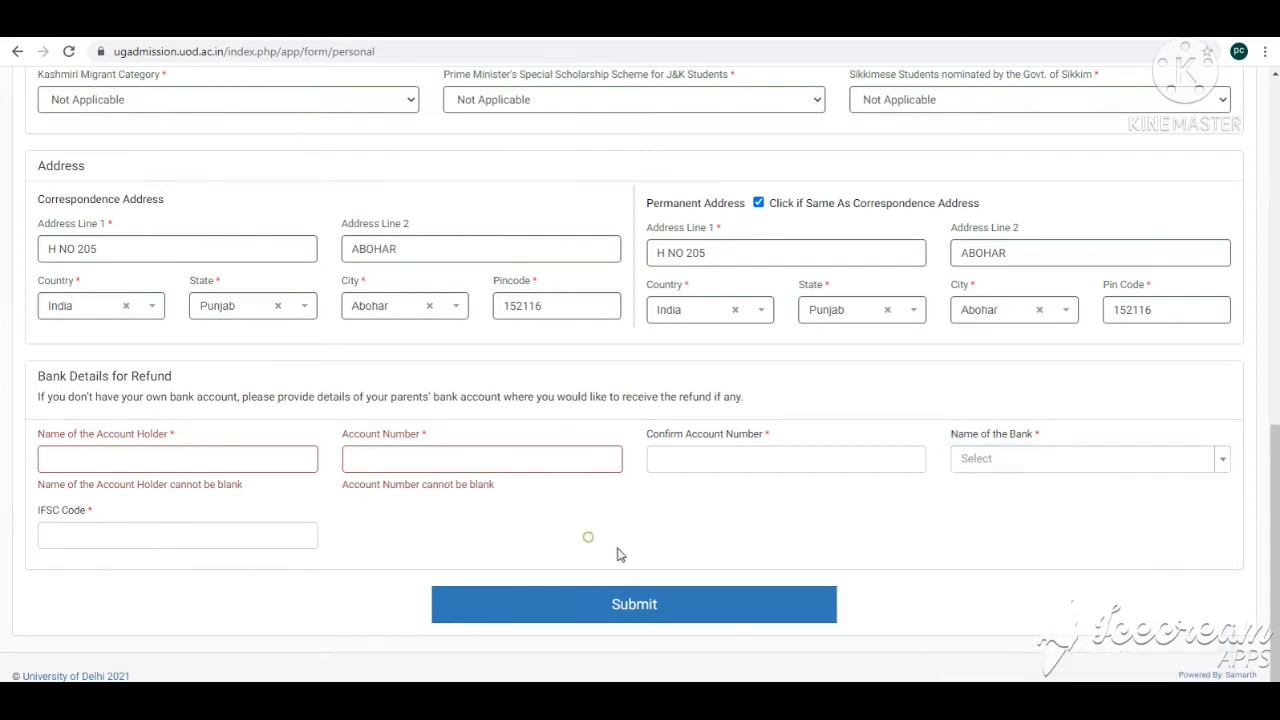
pyautogui.click(634, 604)
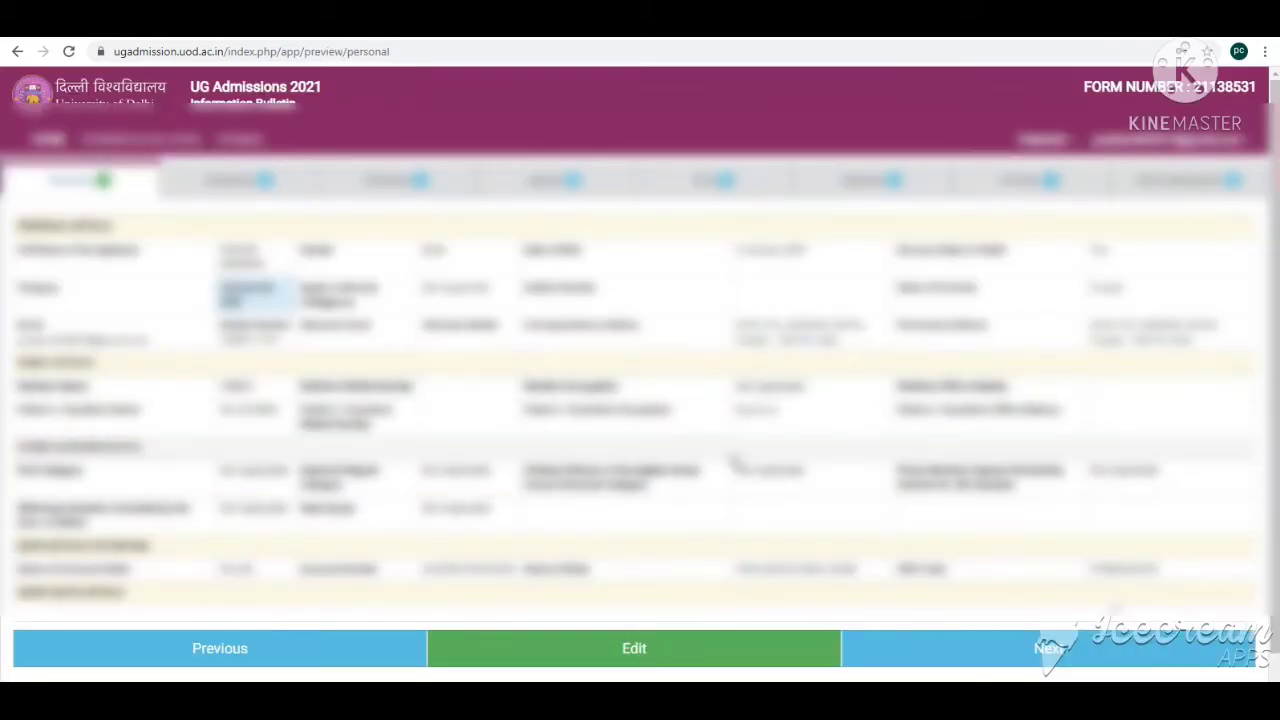
# Step: Continue from the personal details preview to the Academic section of the form
pyautogui.scroll(-1, 458, 424)
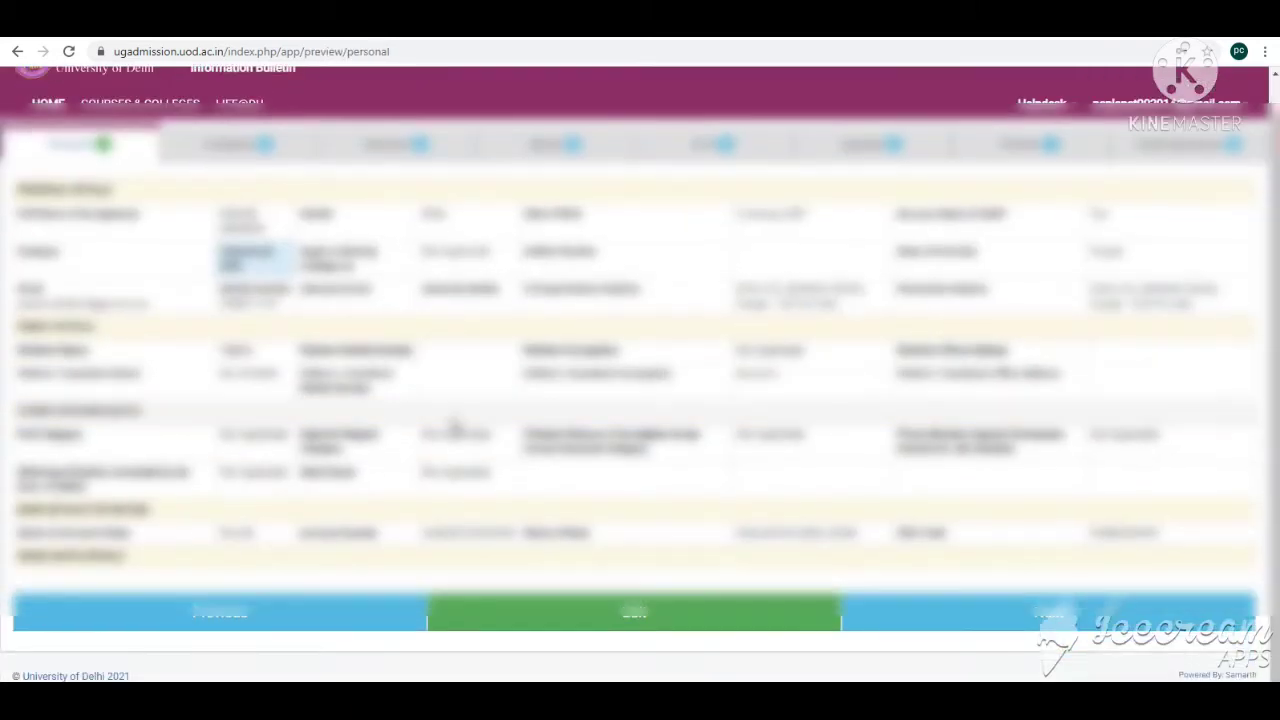
pyautogui.click(1052, 624)
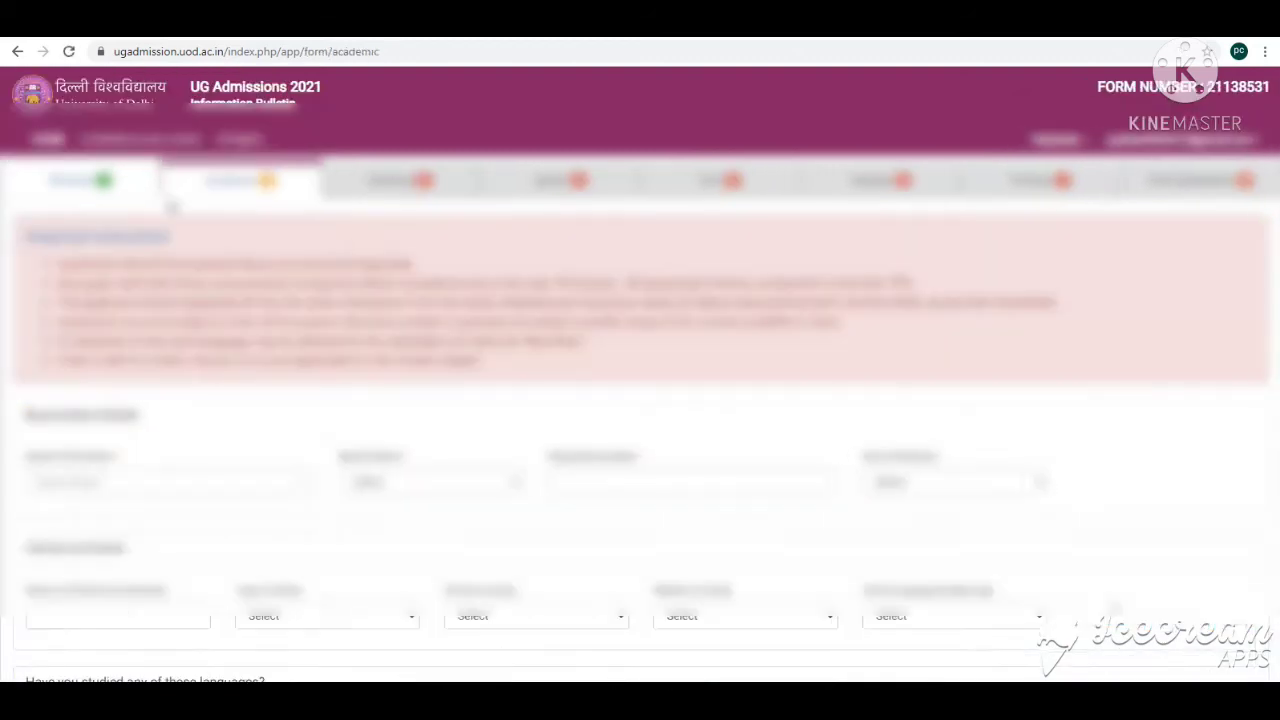
pyautogui.scroll(-3, 263, 251)
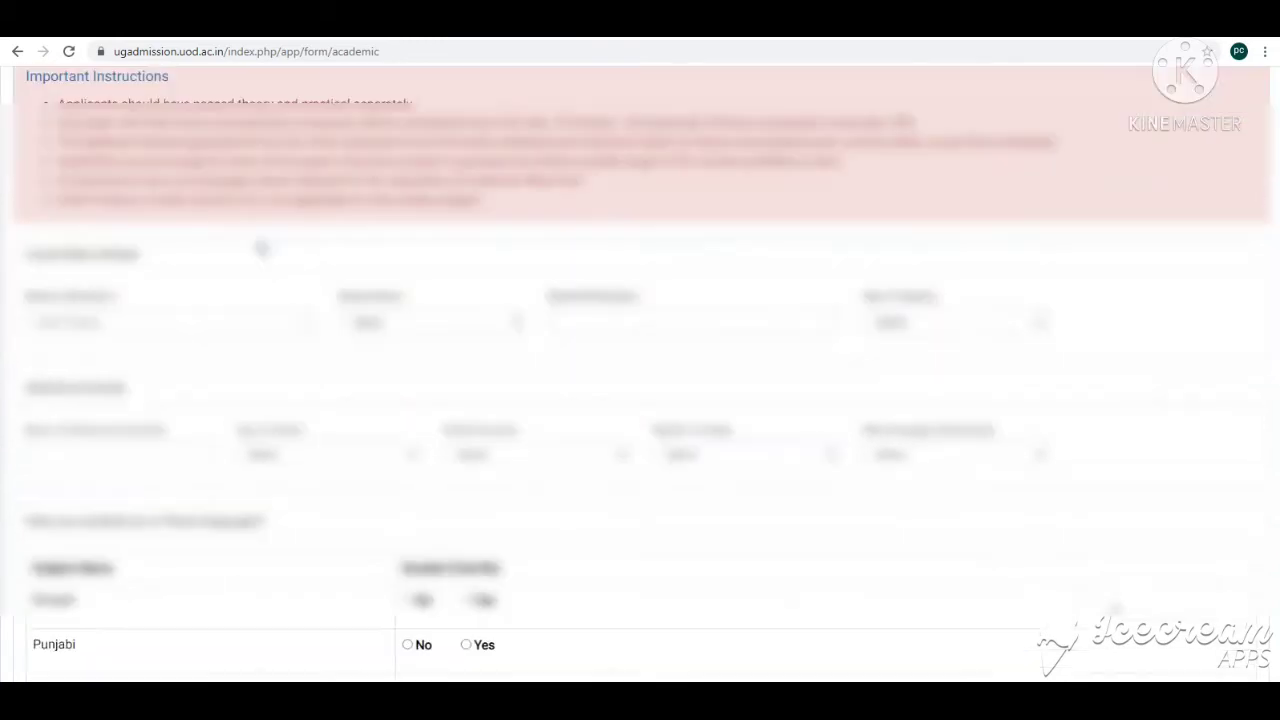
# Step: Set the Board of Education to PUNJAB SCHOOL EDUCATION BOARD by searching for Punjab
pyautogui.click(123, 249)
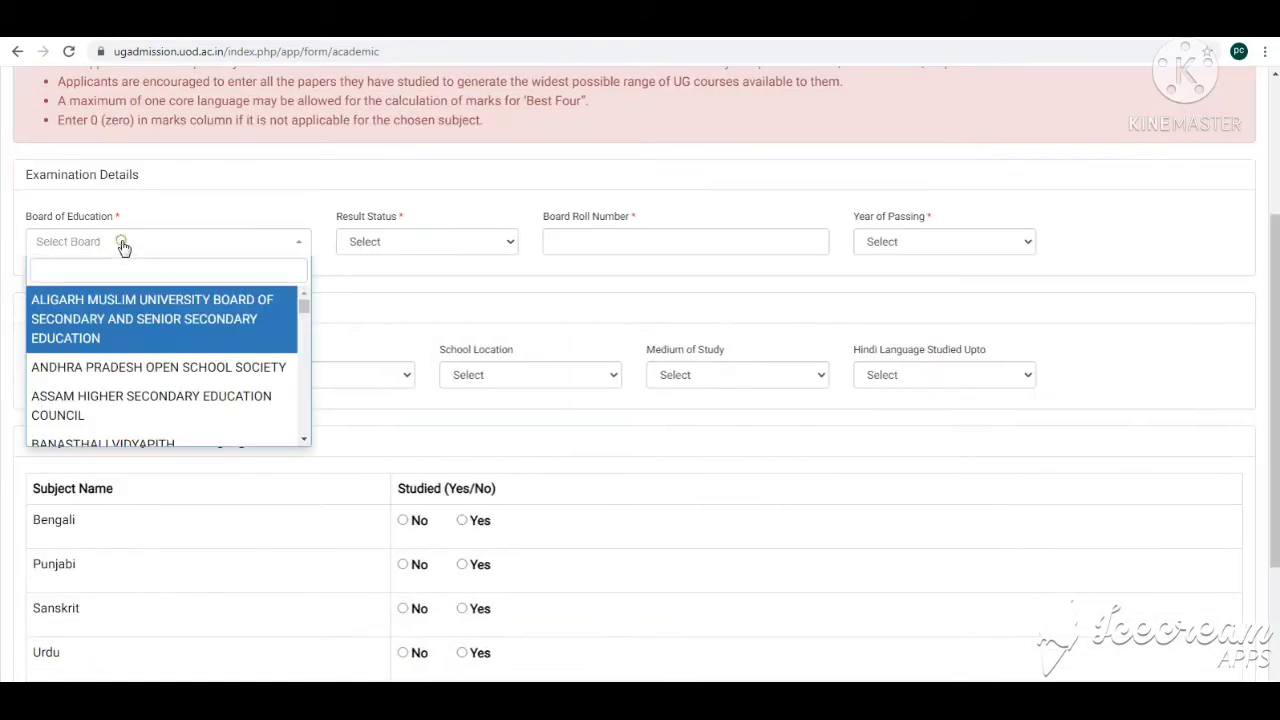
pyautogui.scroll(1, 198, 390)
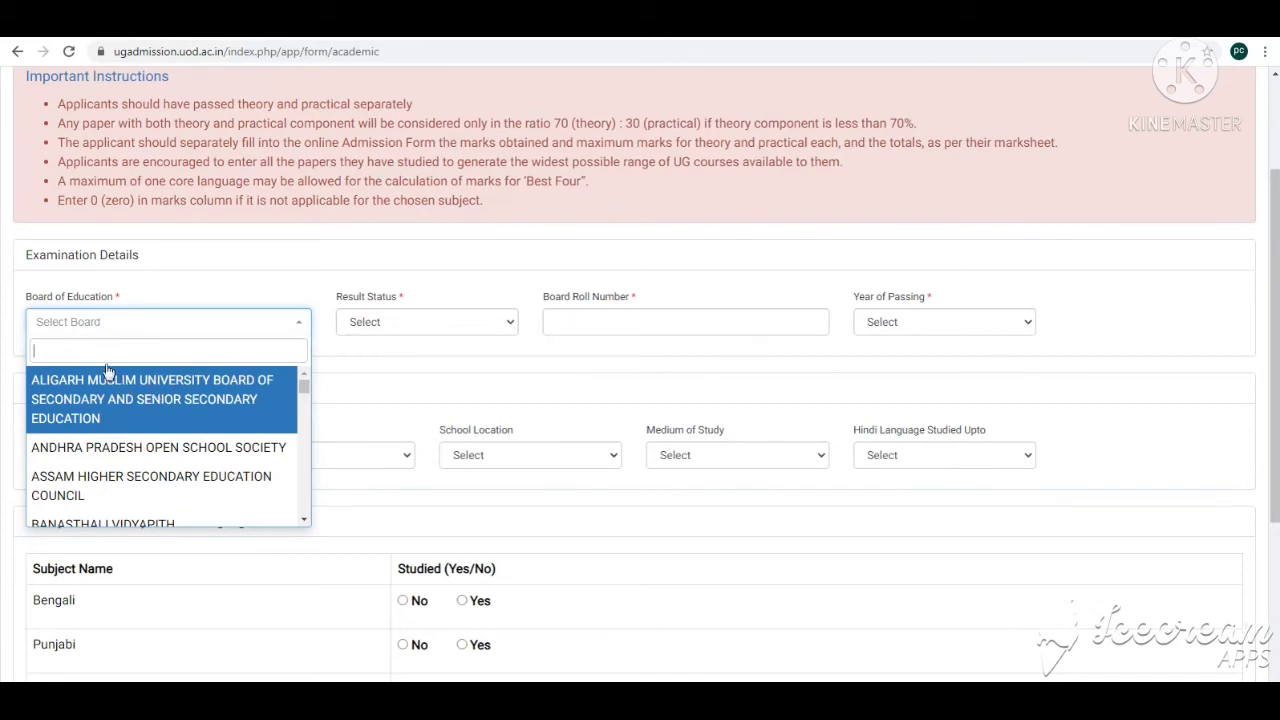
pyautogui.write('PUNJAB')
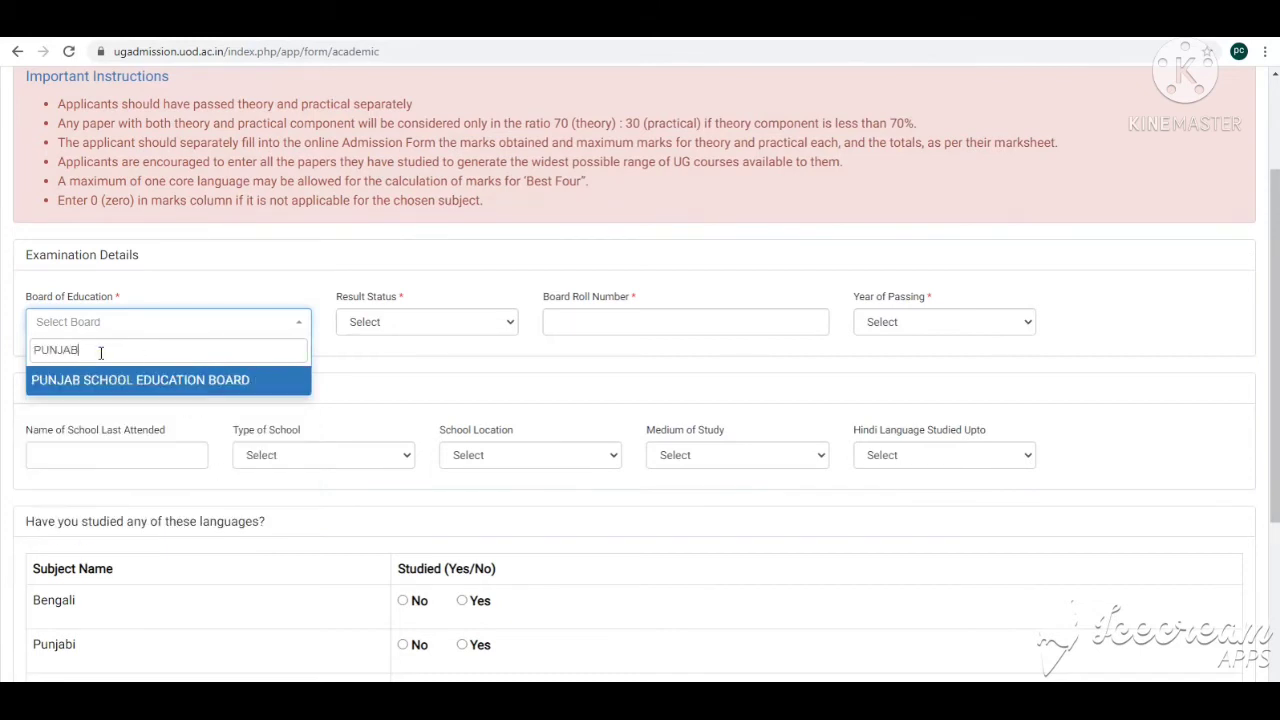
pyautogui.press('Return')
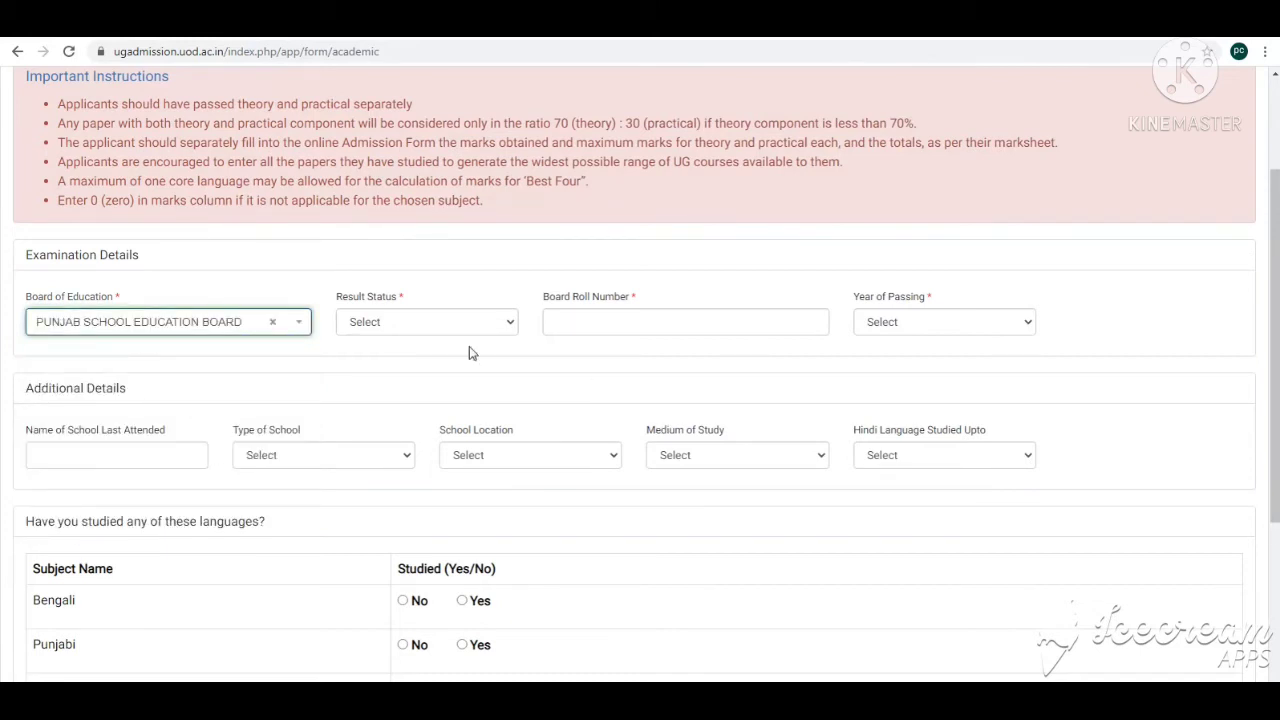
# Step: Set the Result Status to Passed and enter the board roll number
pyautogui.click(376, 324)
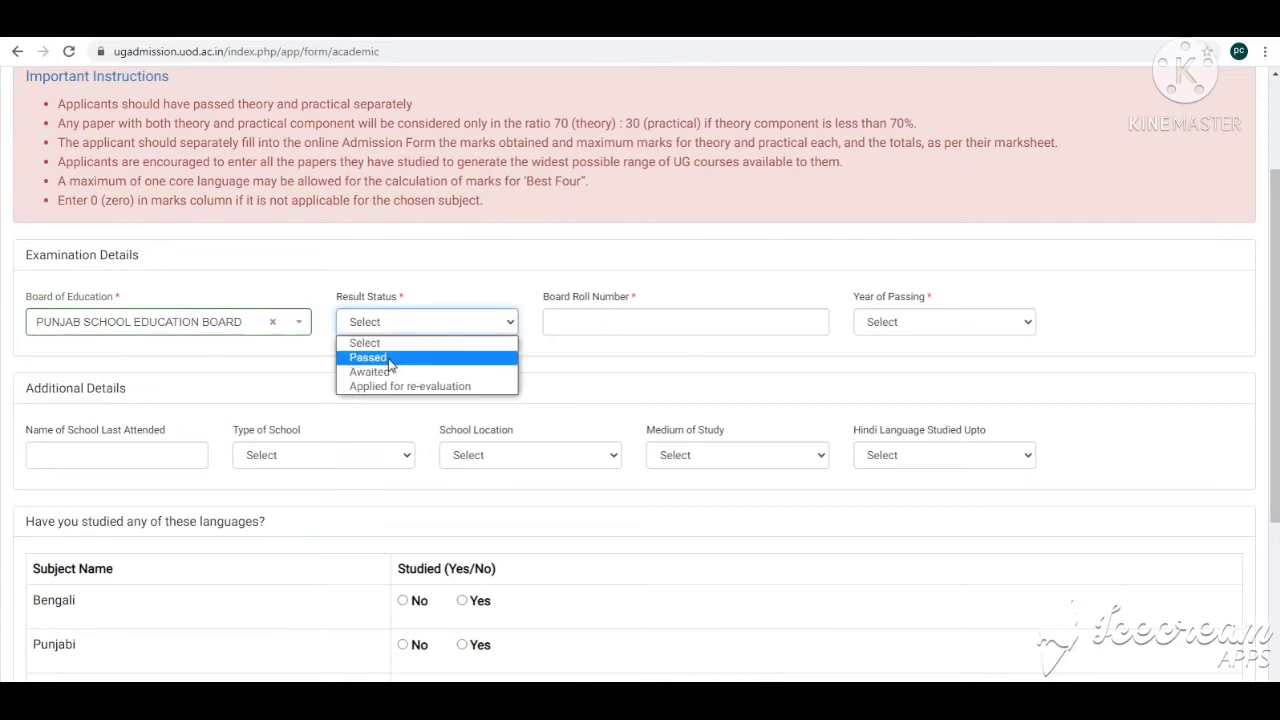
pyautogui.click(390, 360)
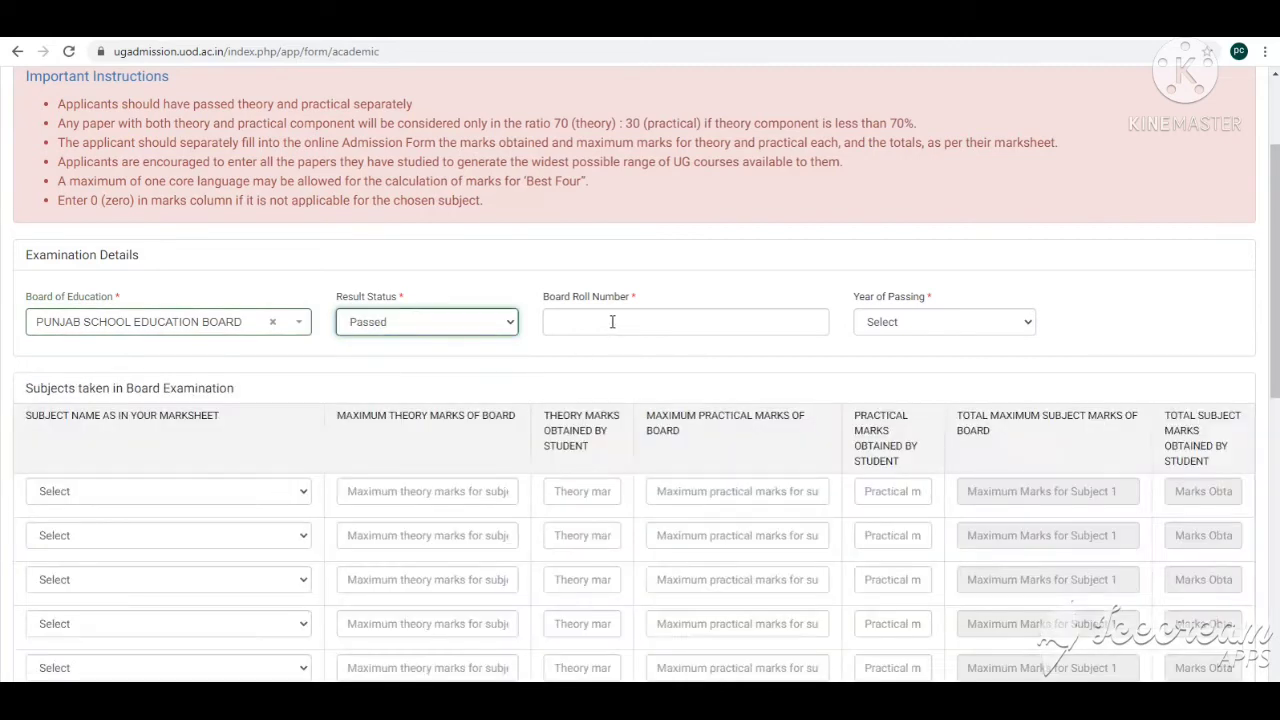
pyautogui.click(612, 321)
pyautogui.write('12')
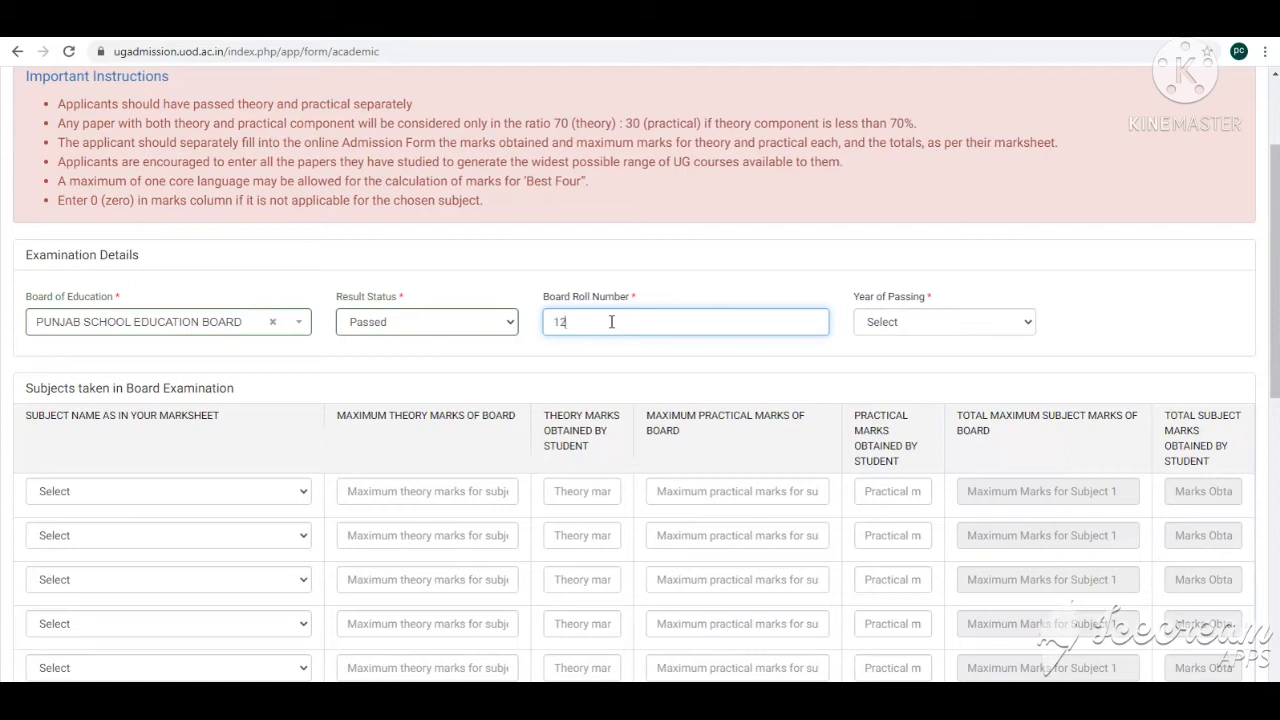
pyautogui.write('3456')
# Step: Set the Year of Passing to 2021
pyautogui.click(900, 325)
pyautogui.click(901, 362)
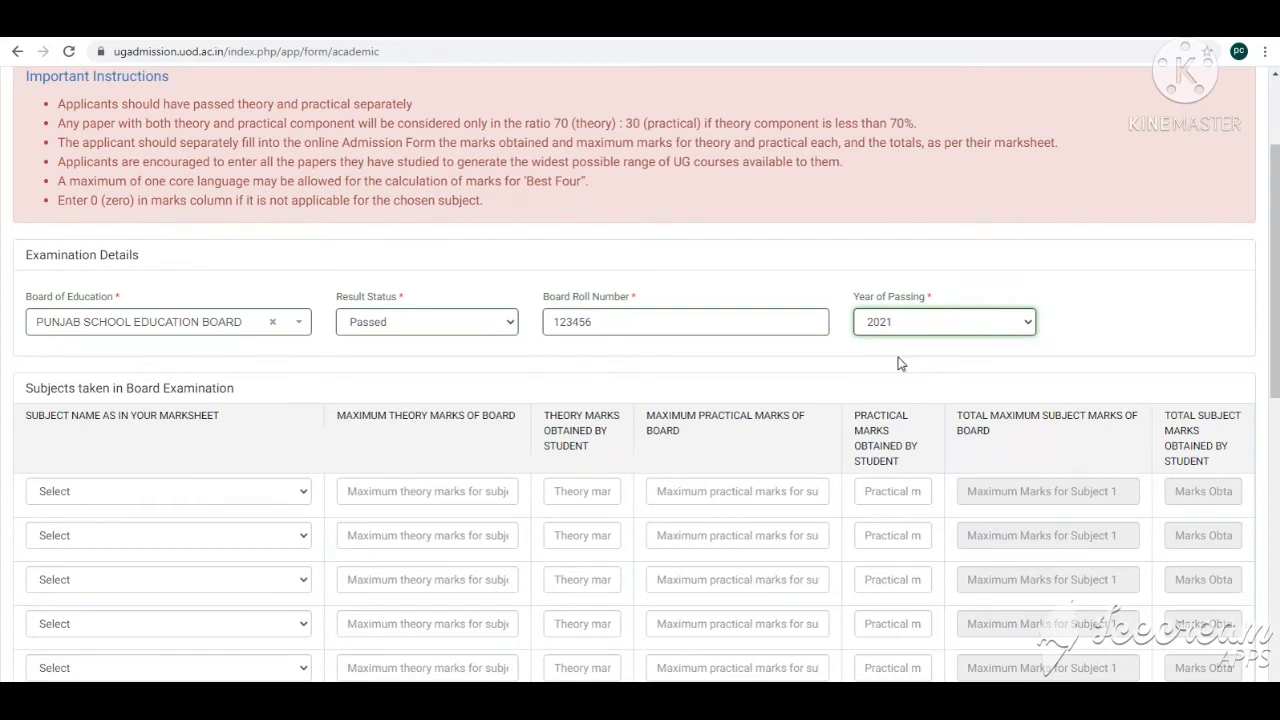
pyautogui.scroll(-2, 905, 352)
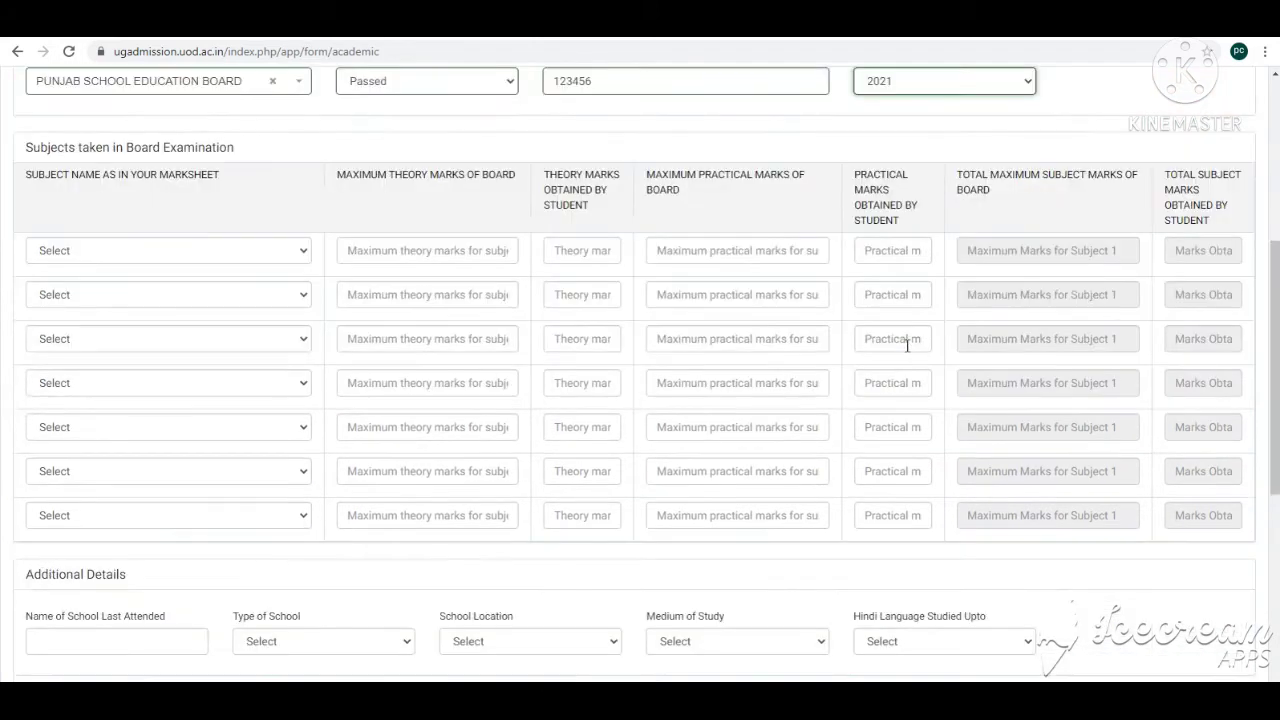
# Step: Add subjects Business Economics and Quantitative Met..., Agriculture and Economics, each with maximum theory 100, theory marks 85, 75, 85, and practical 0
pyautogui.press('Tab')
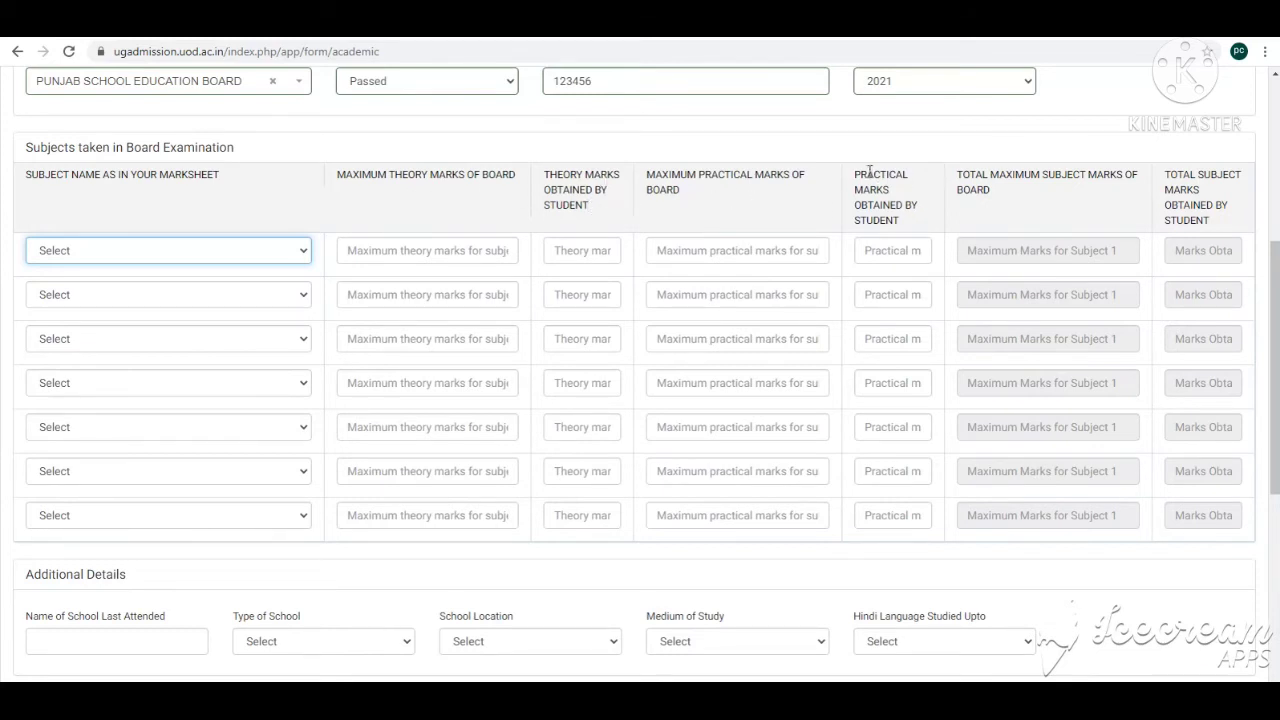
pyautogui.moveTo(869, 172); pyautogui.dragTo(1038, 173)
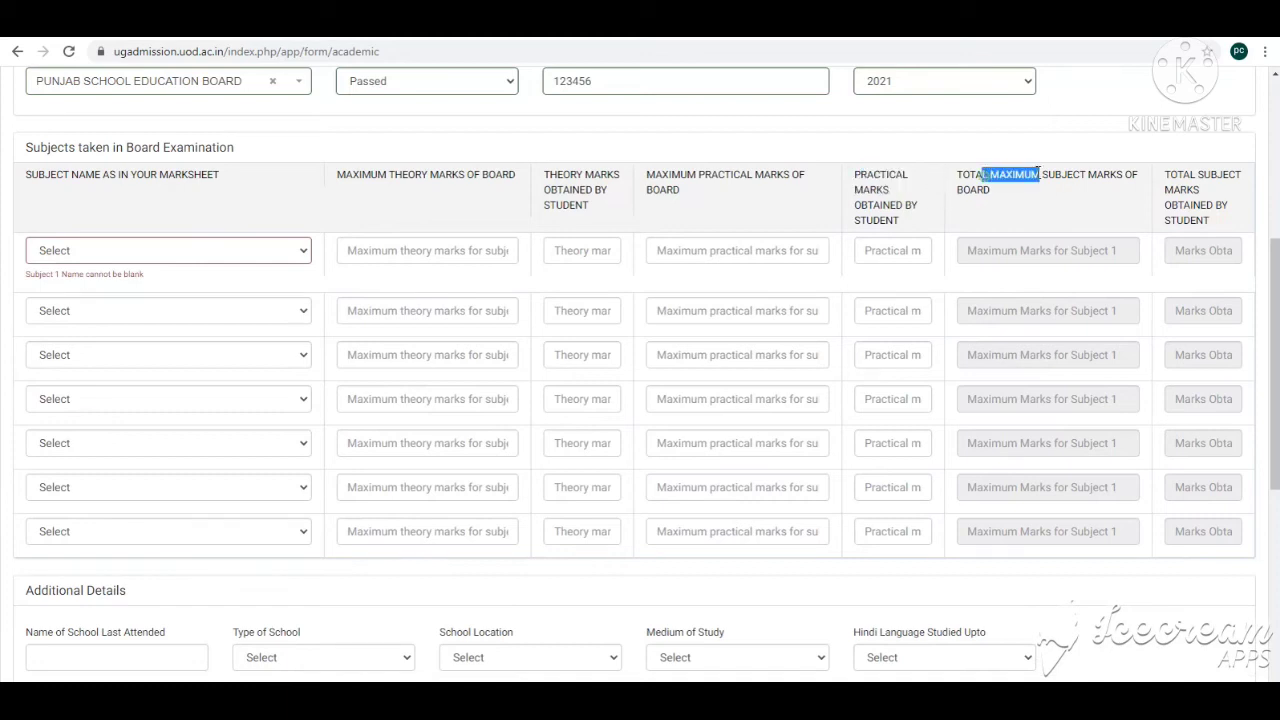
pyautogui.click(1057, 251)
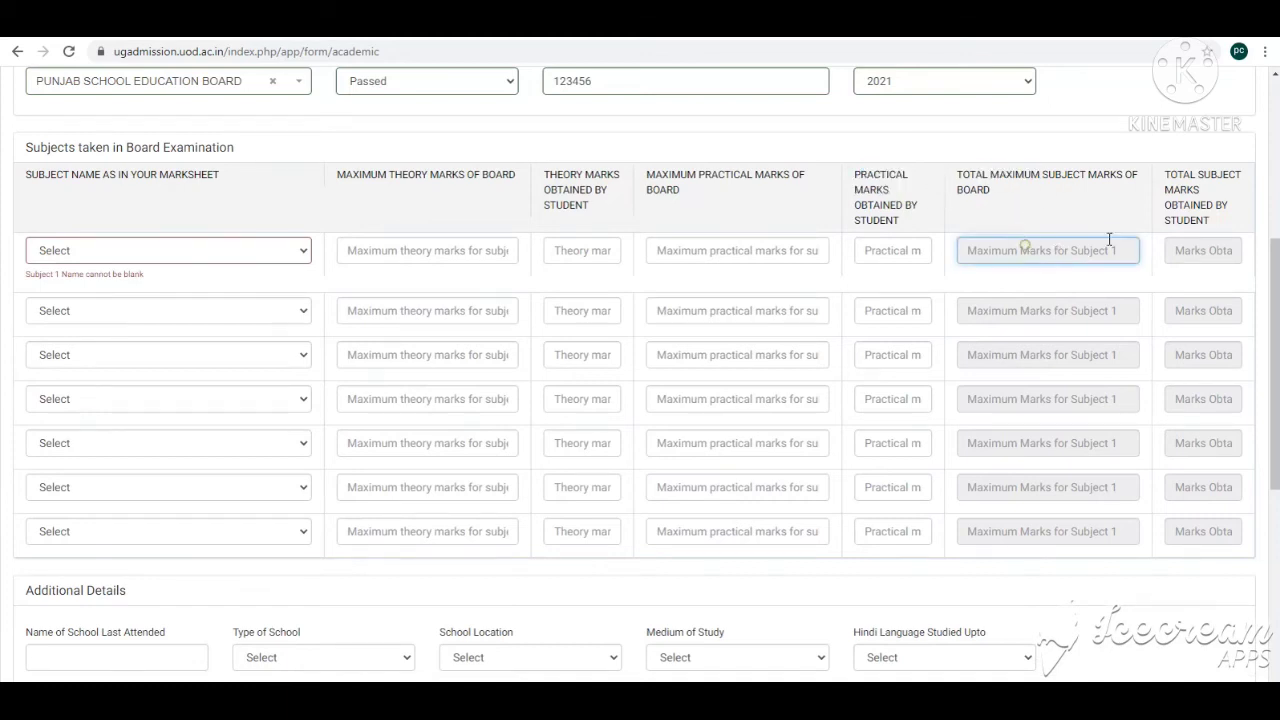
pyautogui.click(100, 262)
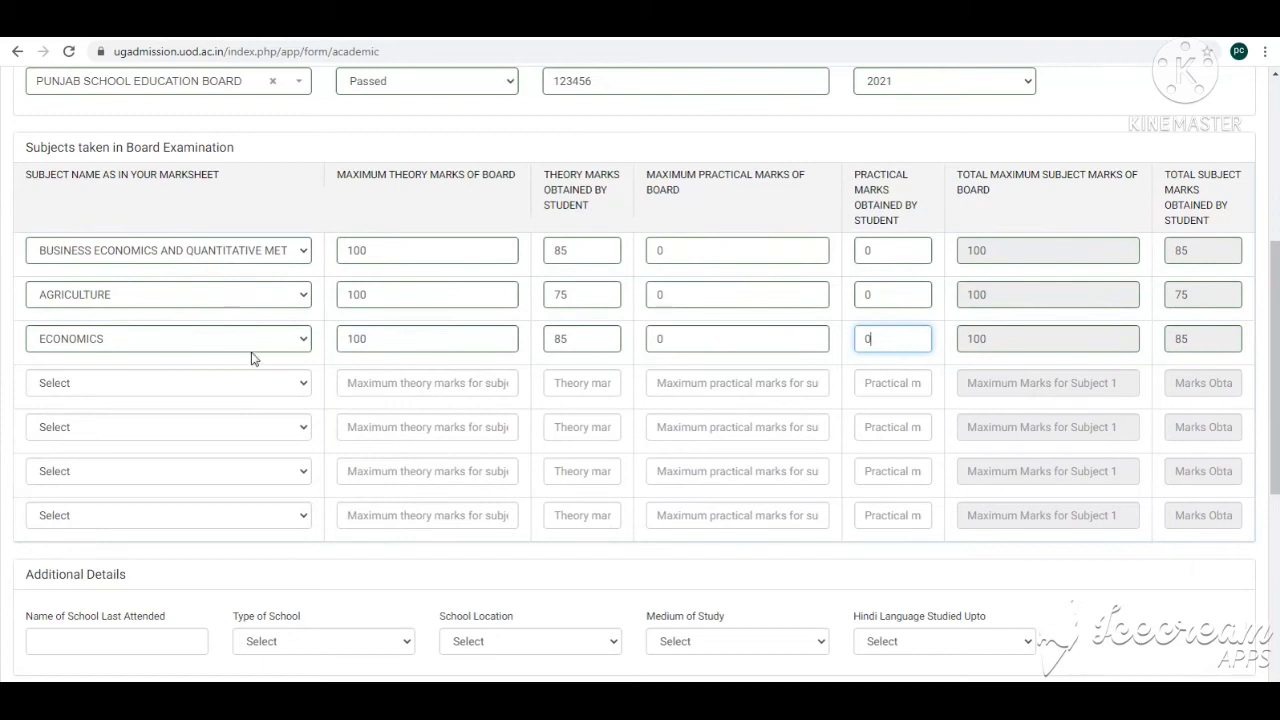
pyautogui.click(390, 250)
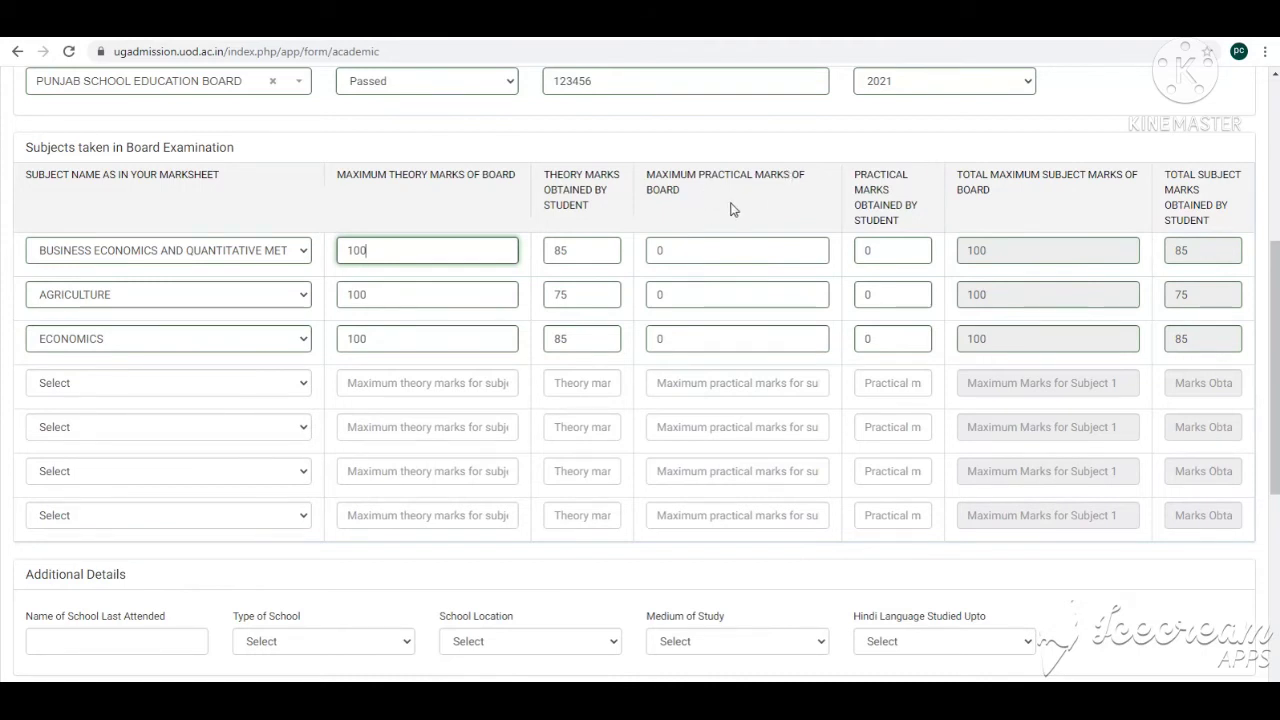
pyautogui.scroll(3, 894, 283)
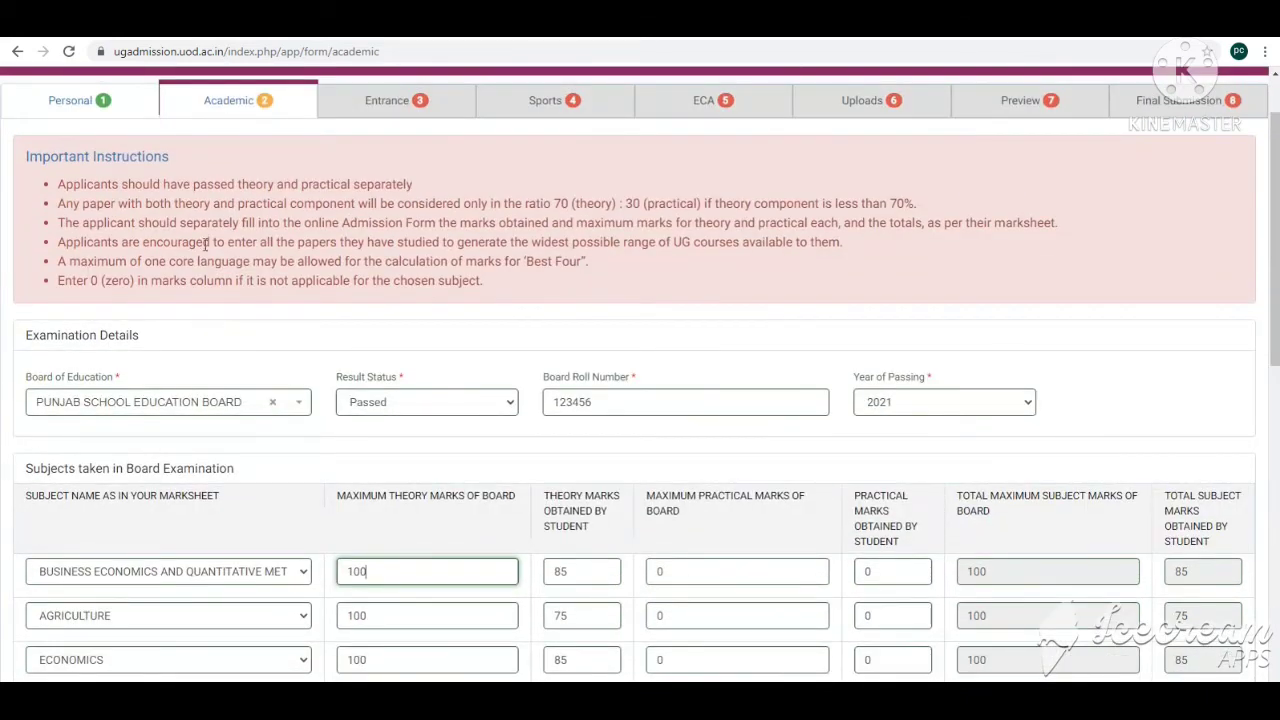
pyautogui.moveTo(90, 280); pyautogui.dragTo(292, 262)
pyautogui.click(337, 277)
pyautogui.moveTo(100, 281); pyautogui.dragTo(203, 287)
pyautogui.scroll(-4, 911, 409)
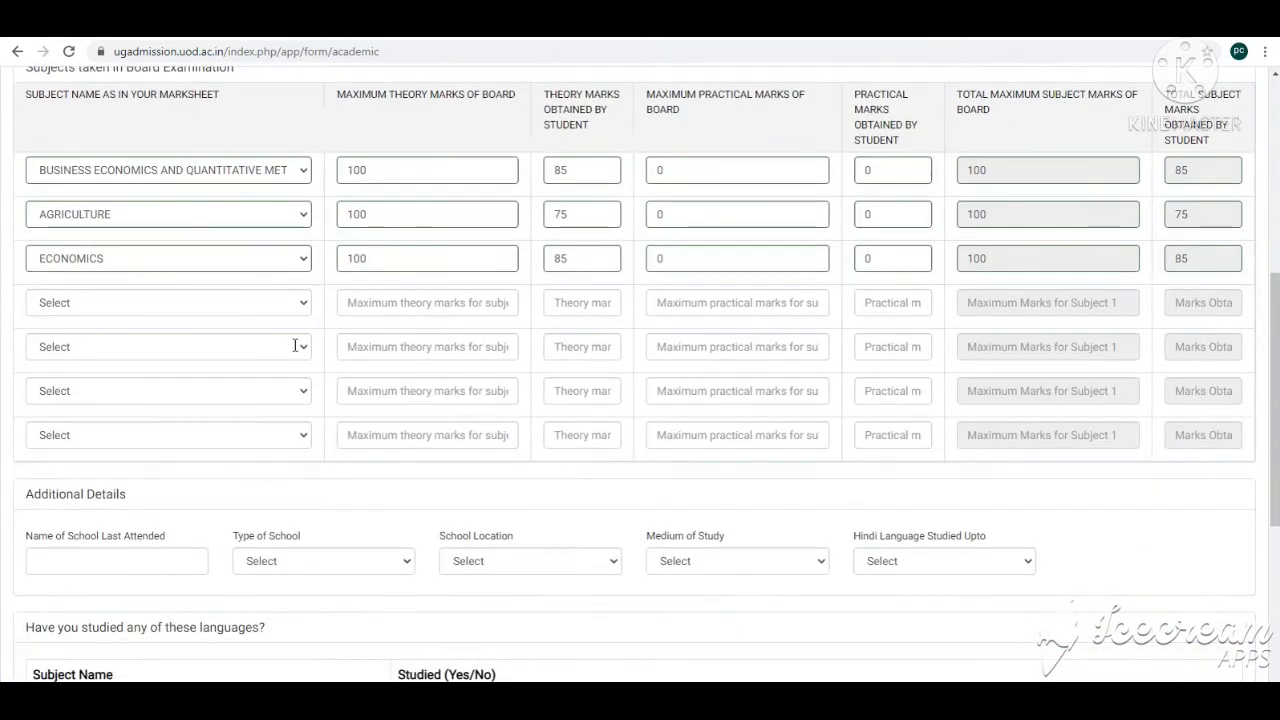
pyautogui.scroll(1, 1033, 247)
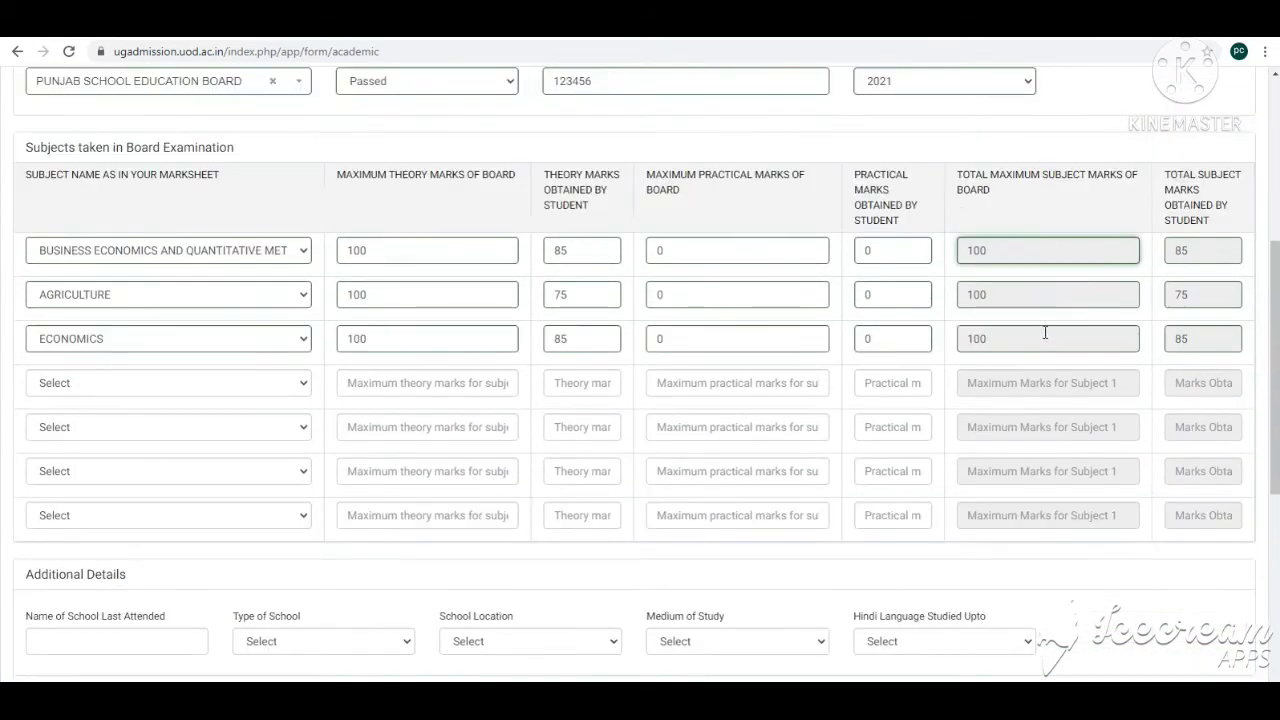
pyautogui.scroll(-3, 171, 283)
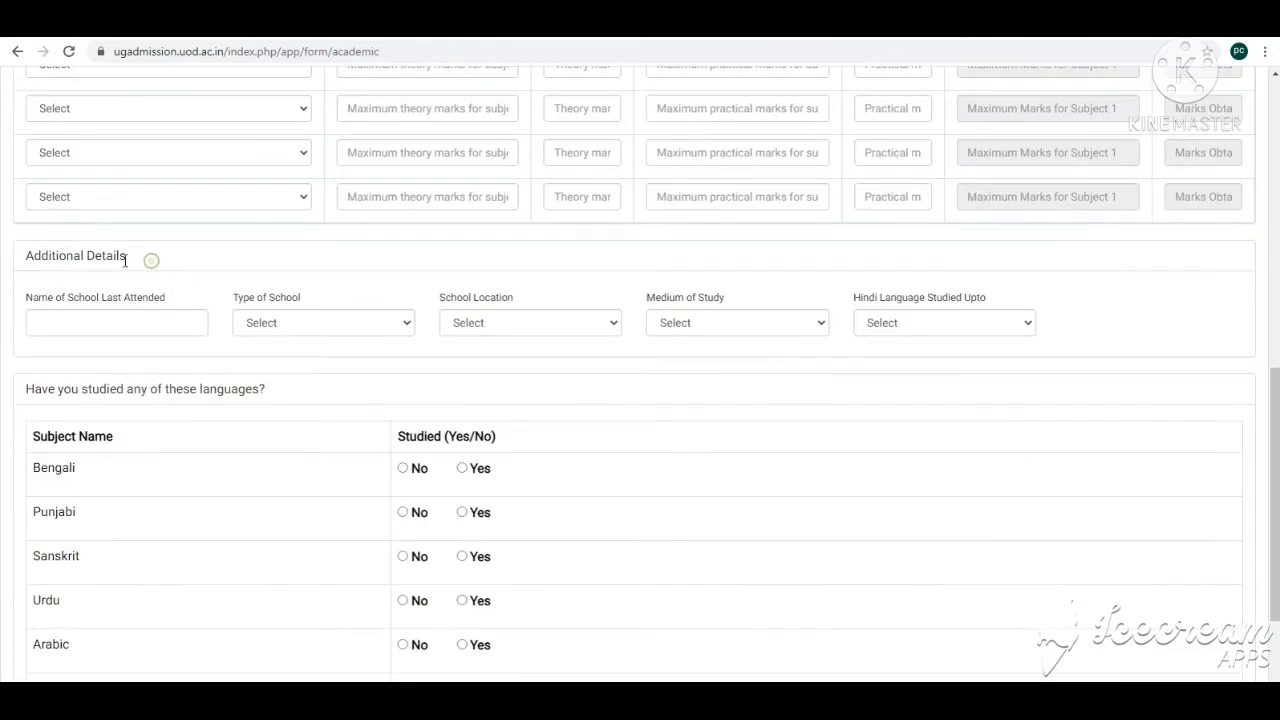
pyautogui.moveTo(127, 257); pyautogui.dragTo(9, 266)
pyautogui.scroll(-1, 126, 290)
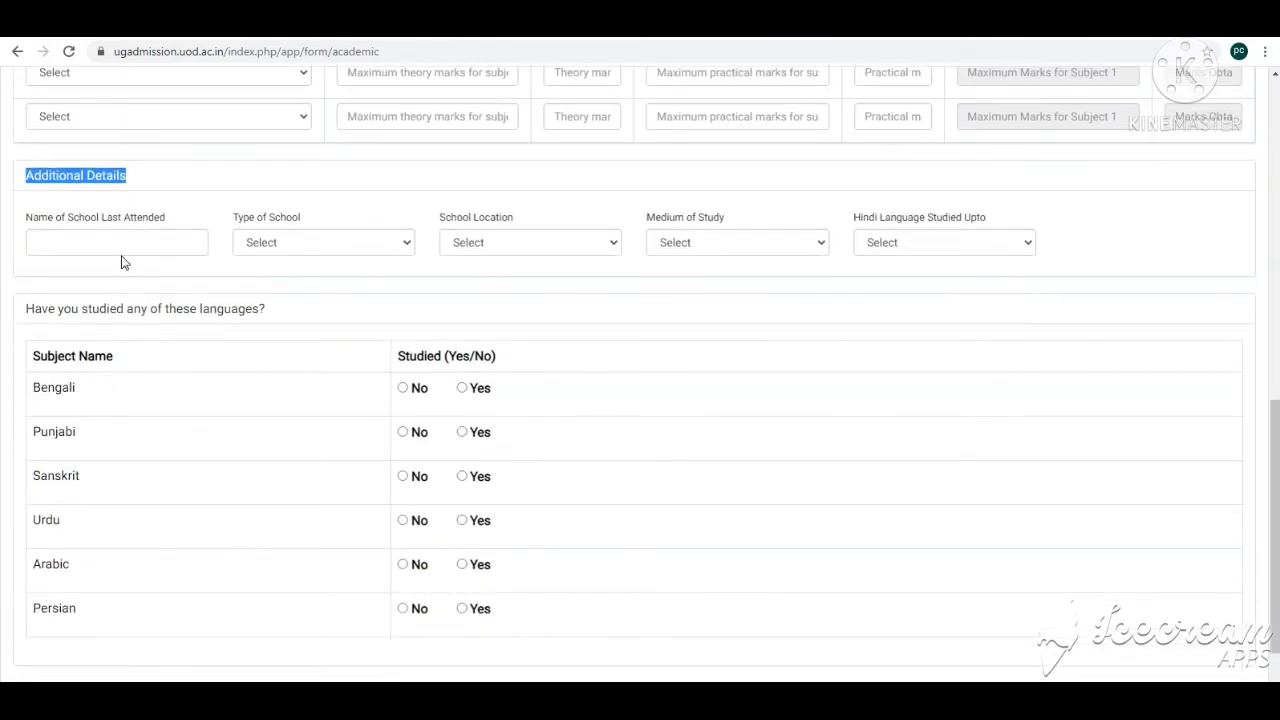
# Step: Enter GOVT SCHOOL as the school last attended, mark Punjabi as not studied, and submit the academic form
pyautogui.click(118, 243)
pyautogui.scroll(-1, 366, 277)
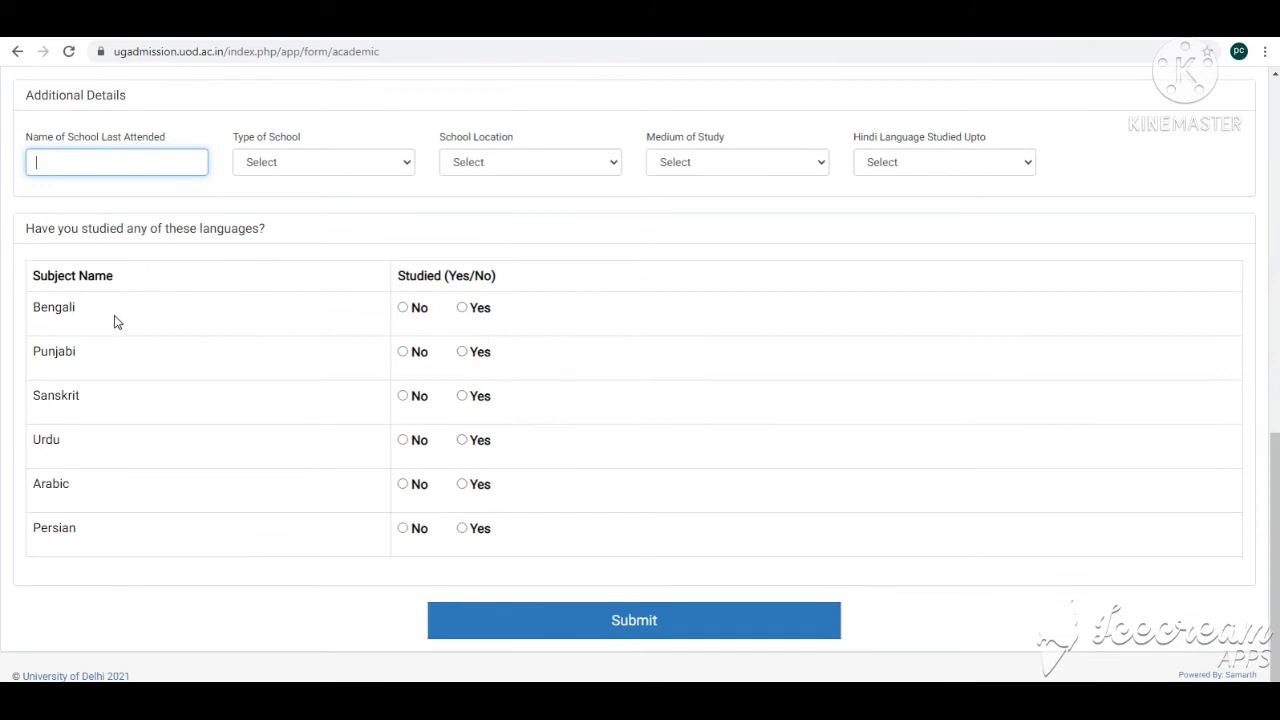
pyautogui.click(106, 307)
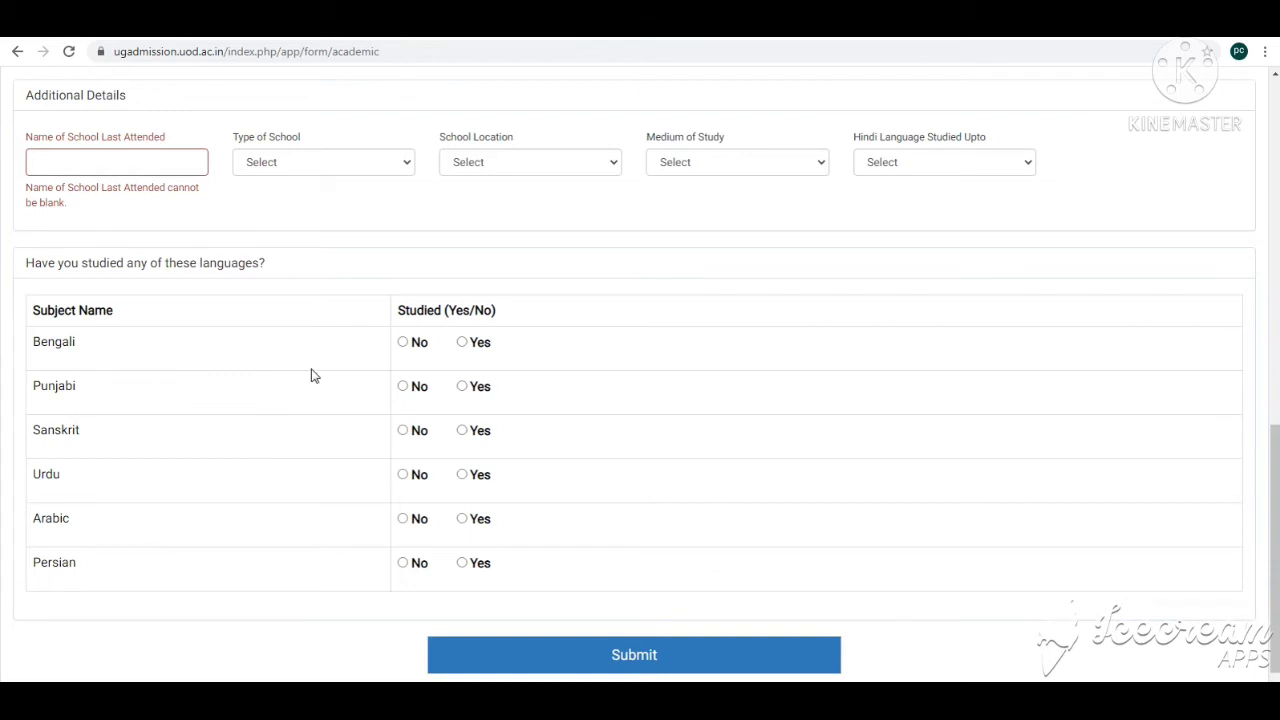
pyautogui.click(403, 386)
pyautogui.scroll(-1, 480, 470)
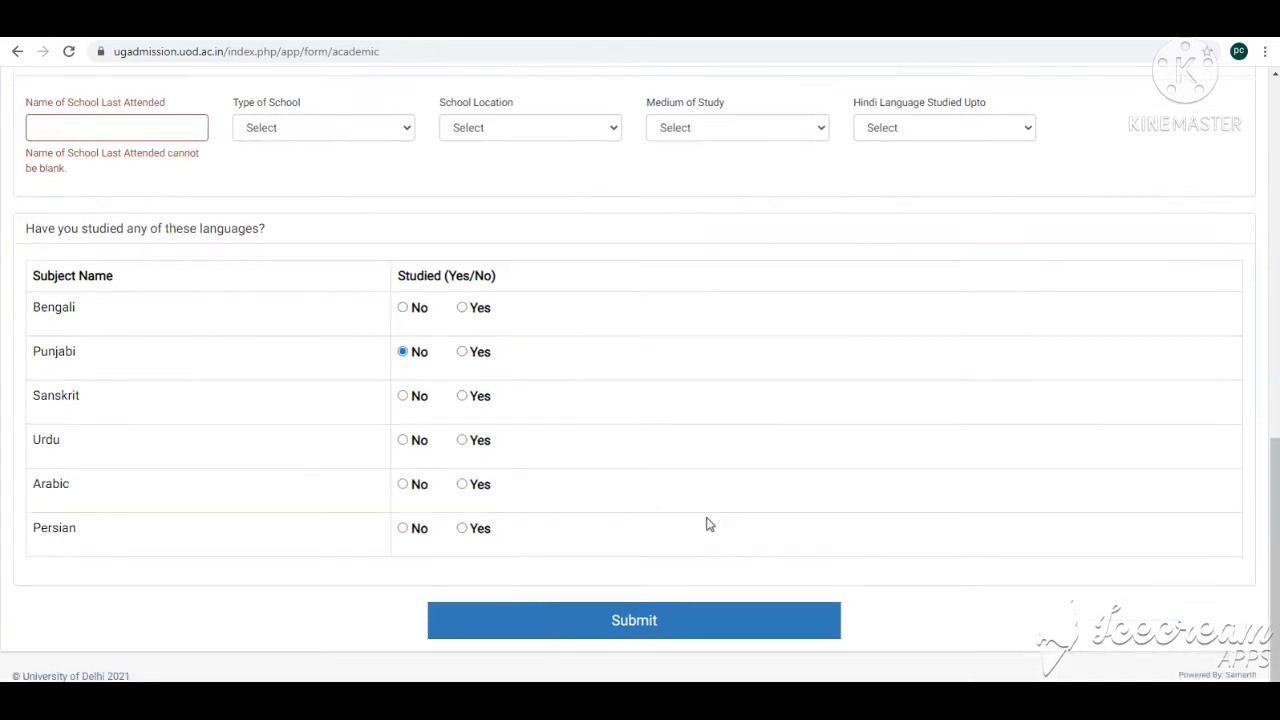
pyautogui.click(636, 626)
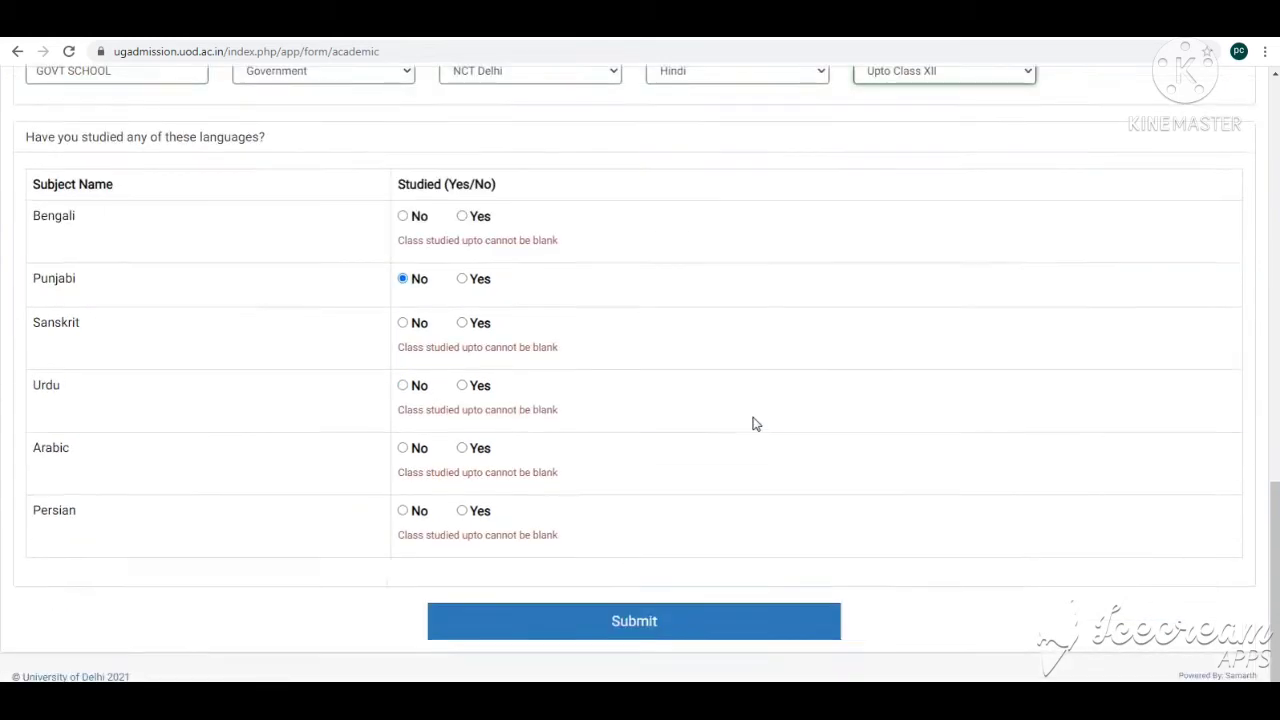
# Step: Set the school type to Government, location NCT Delhi, medium of study Hindi, and Hindi studied up to Class XII
pyautogui.scroll(3, 204, 399)
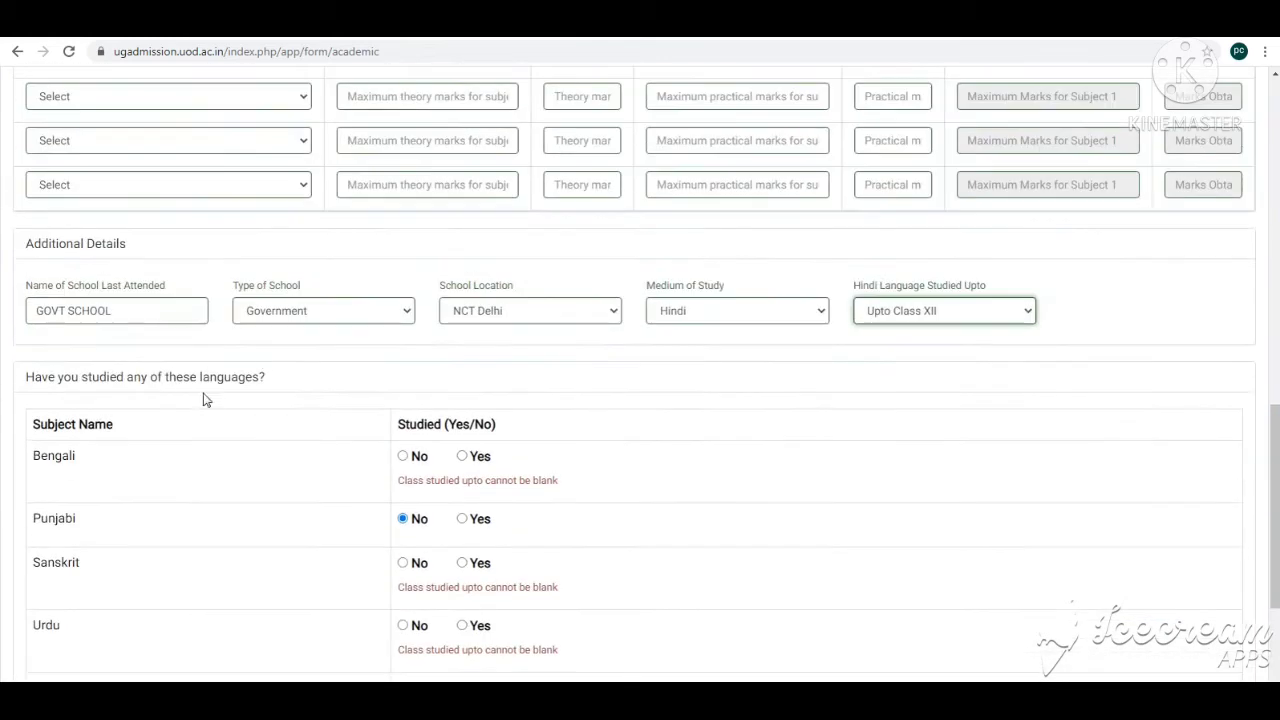
pyautogui.click(62, 297)
pyautogui.moveTo(123, 311); pyautogui.dragTo(23, 314)
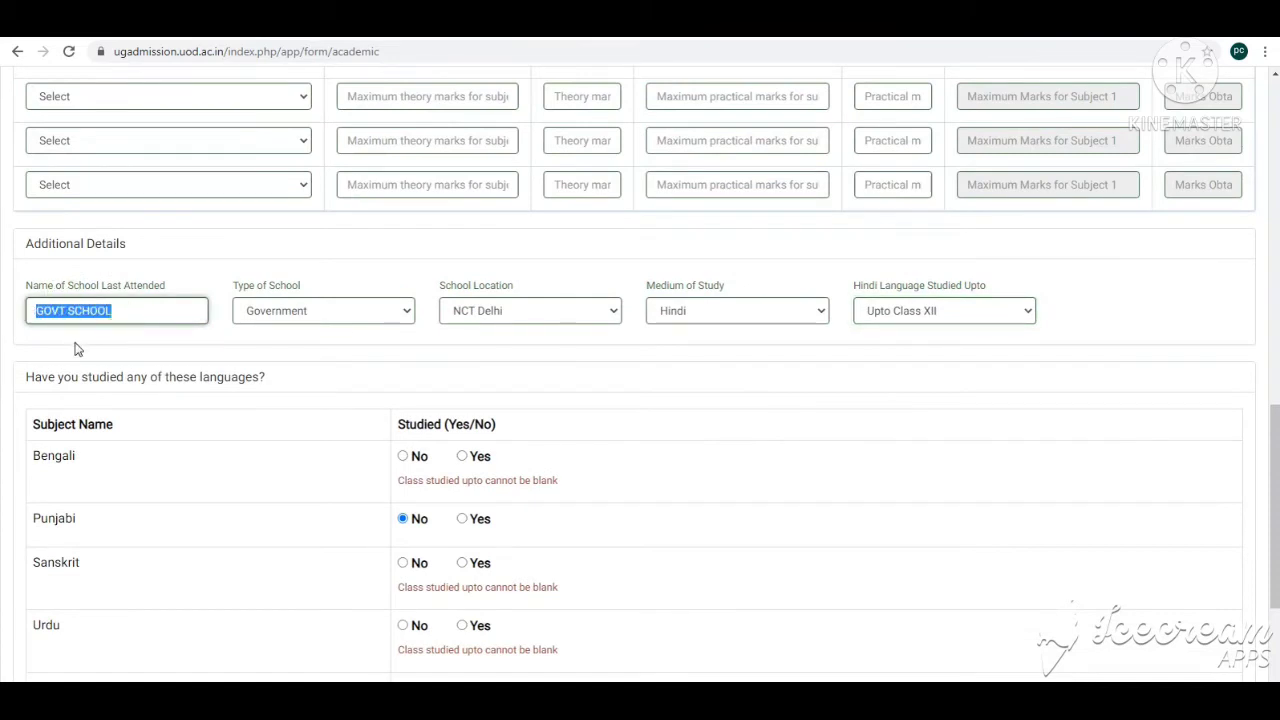
pyautogui.click(344, 312)
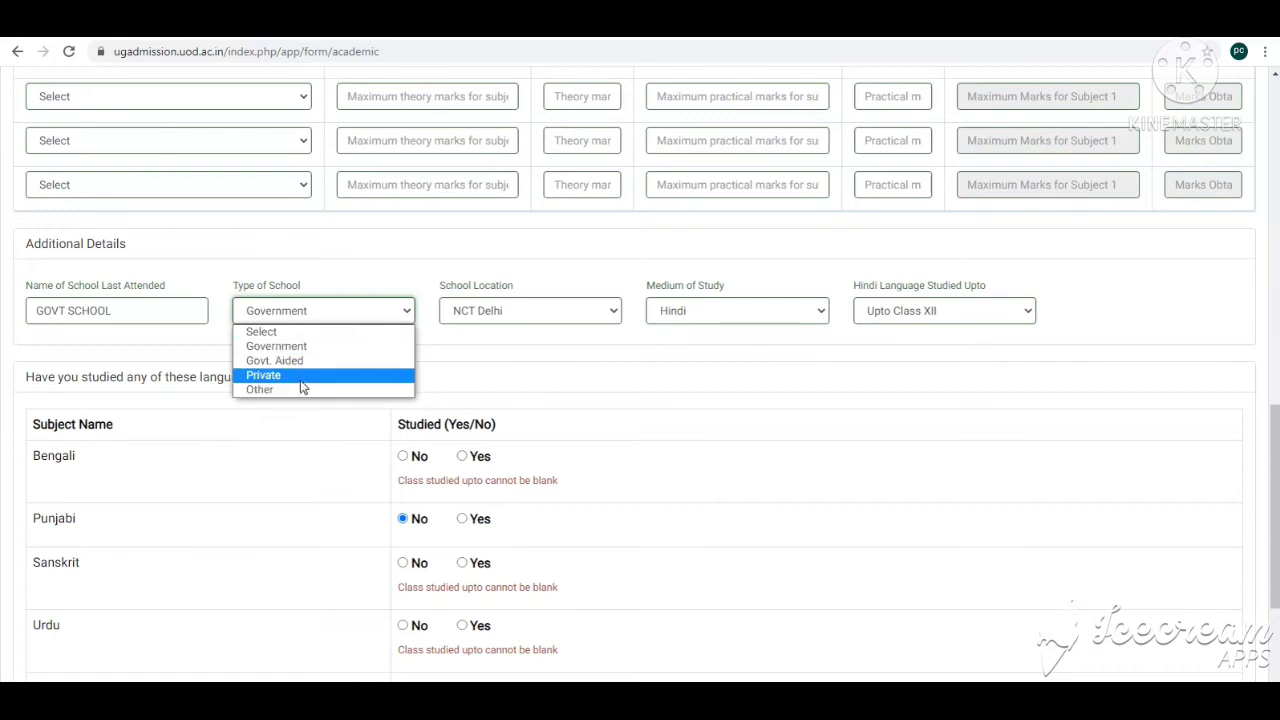
pyautogui.click(285, 346)
pyautogui.click(496, 318)
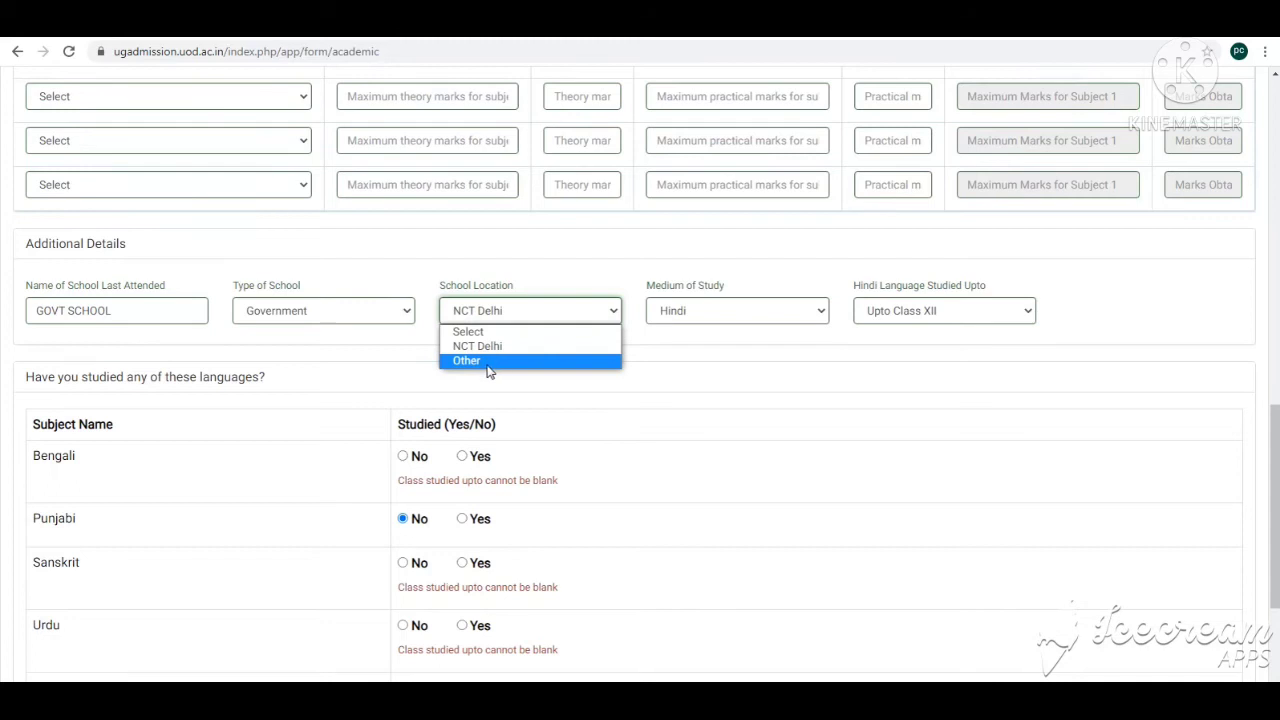
pyautogui.click(714, 315)
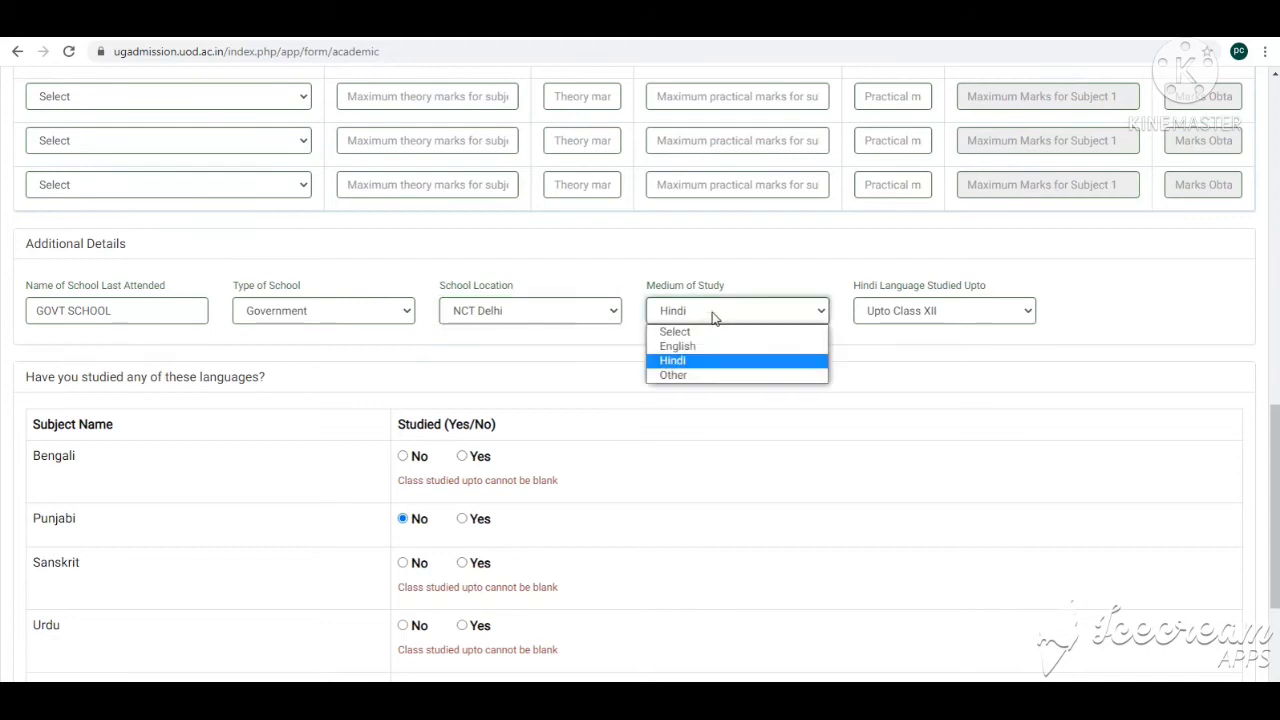
pyautogui.click(690, 362)
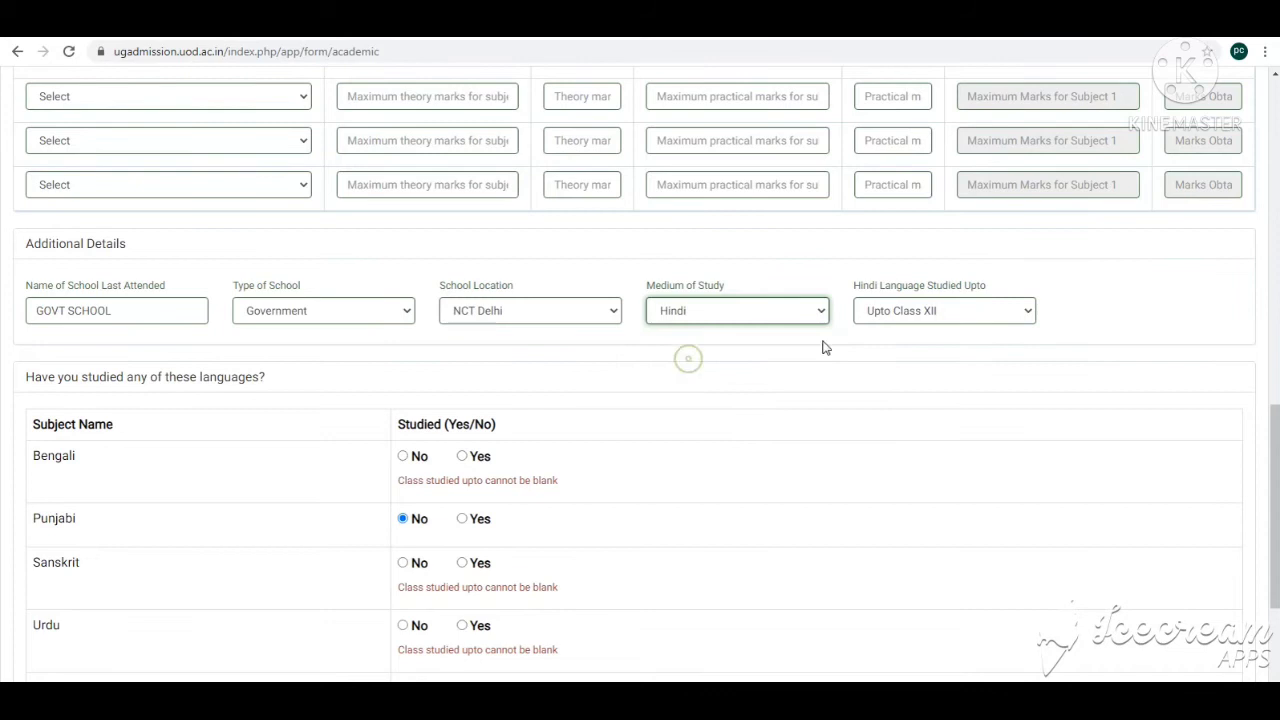
pyautogui.click(898, 316)
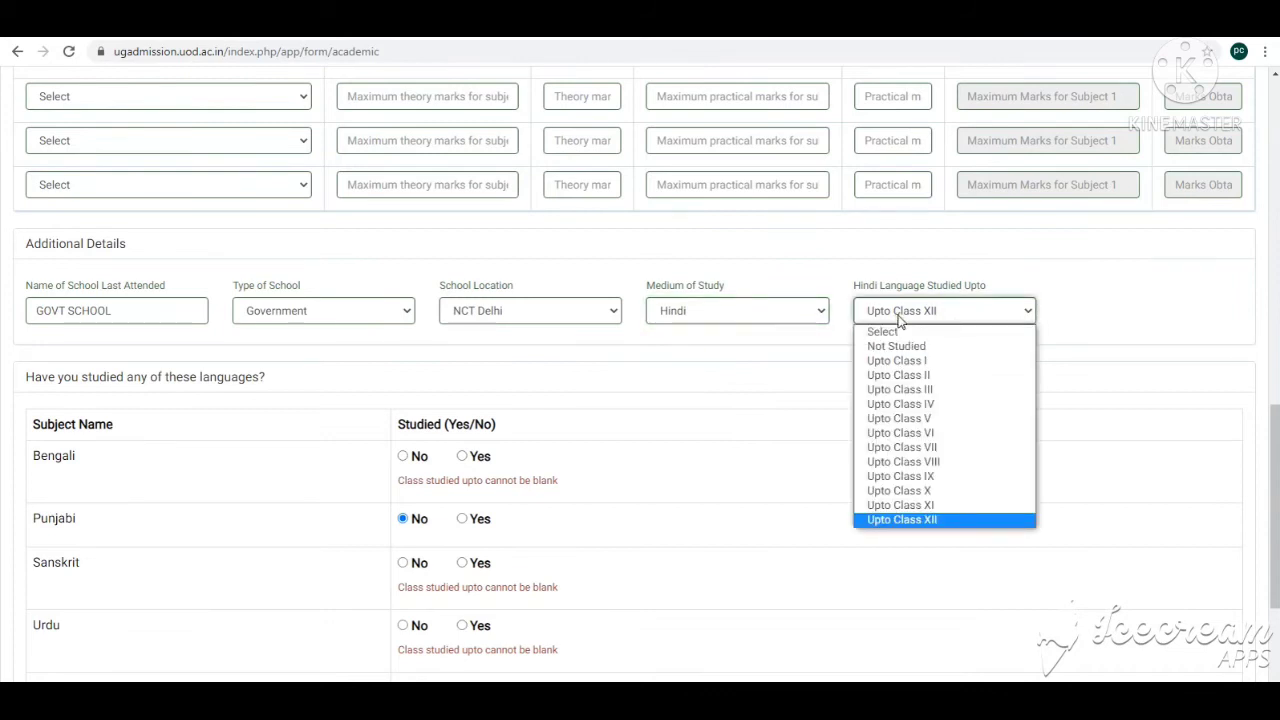
pyautogui.click(955, 520)
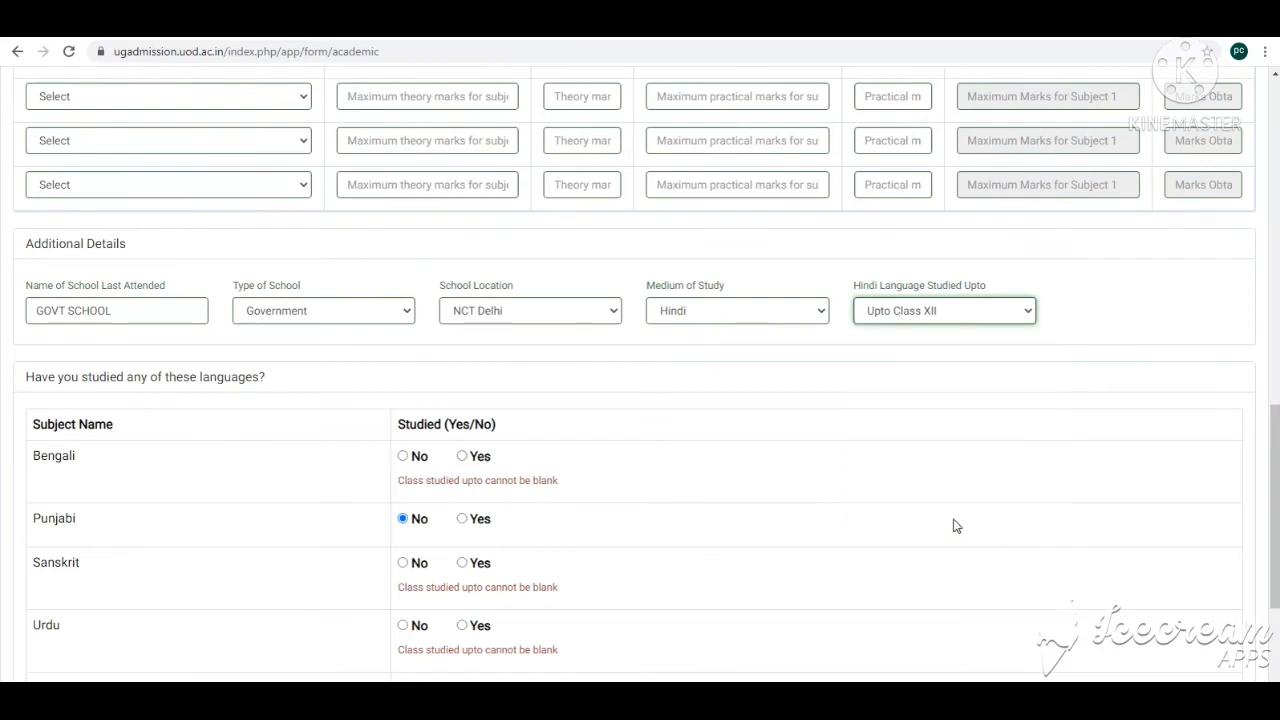
# Step: Submit the academic details, review the academic summary and continue to the entrance section
pyautogui.scroll(-3, 800, 431)
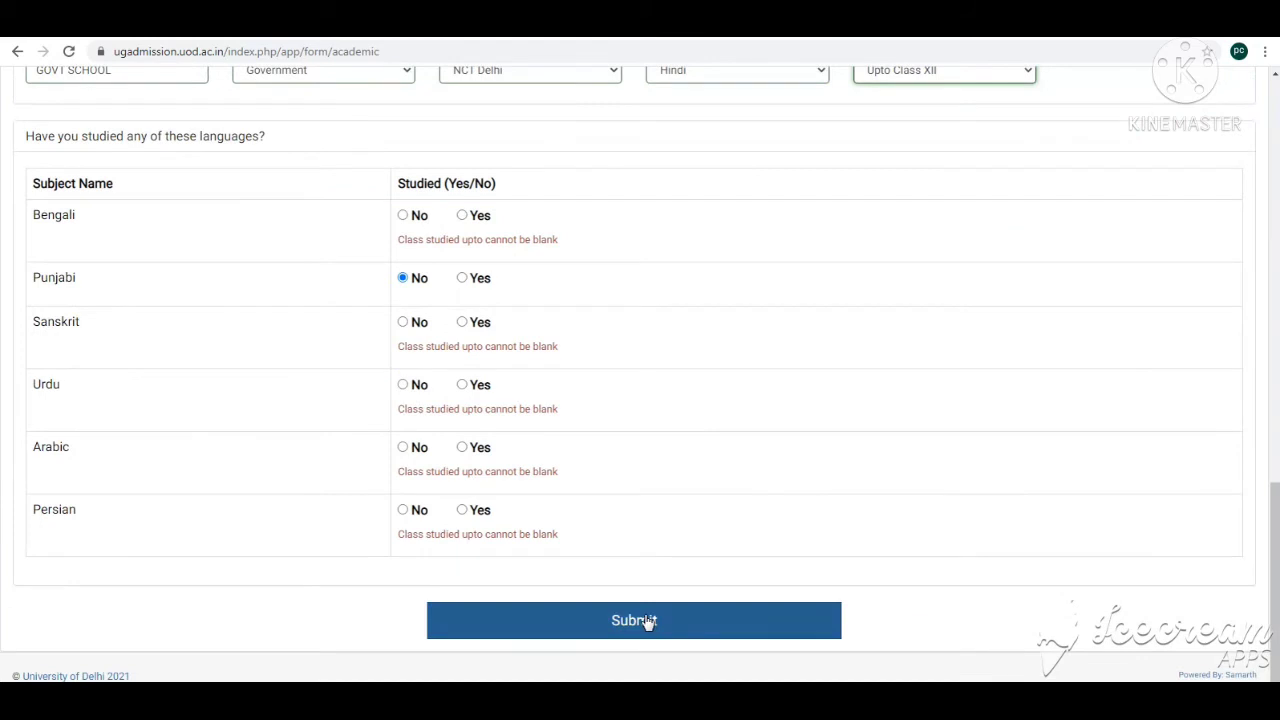
pyautogui.click(634, 620)
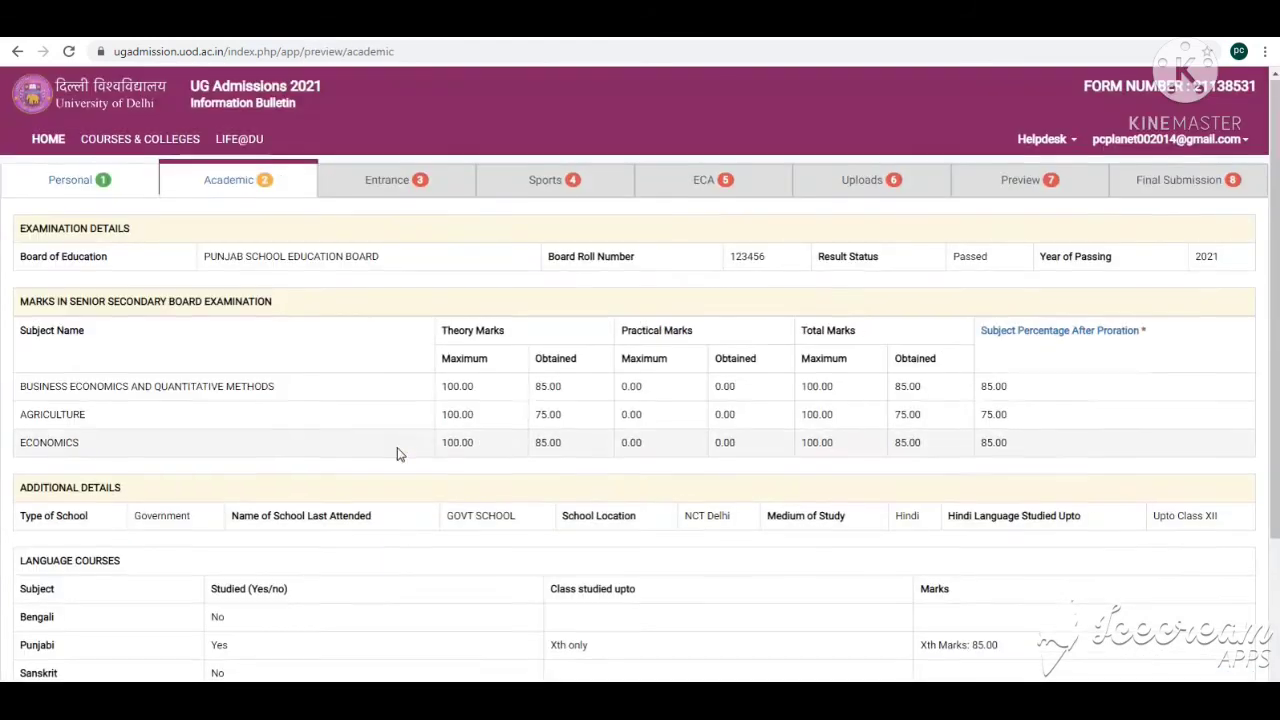
pyautogui.scroll(-2, 400, 451)
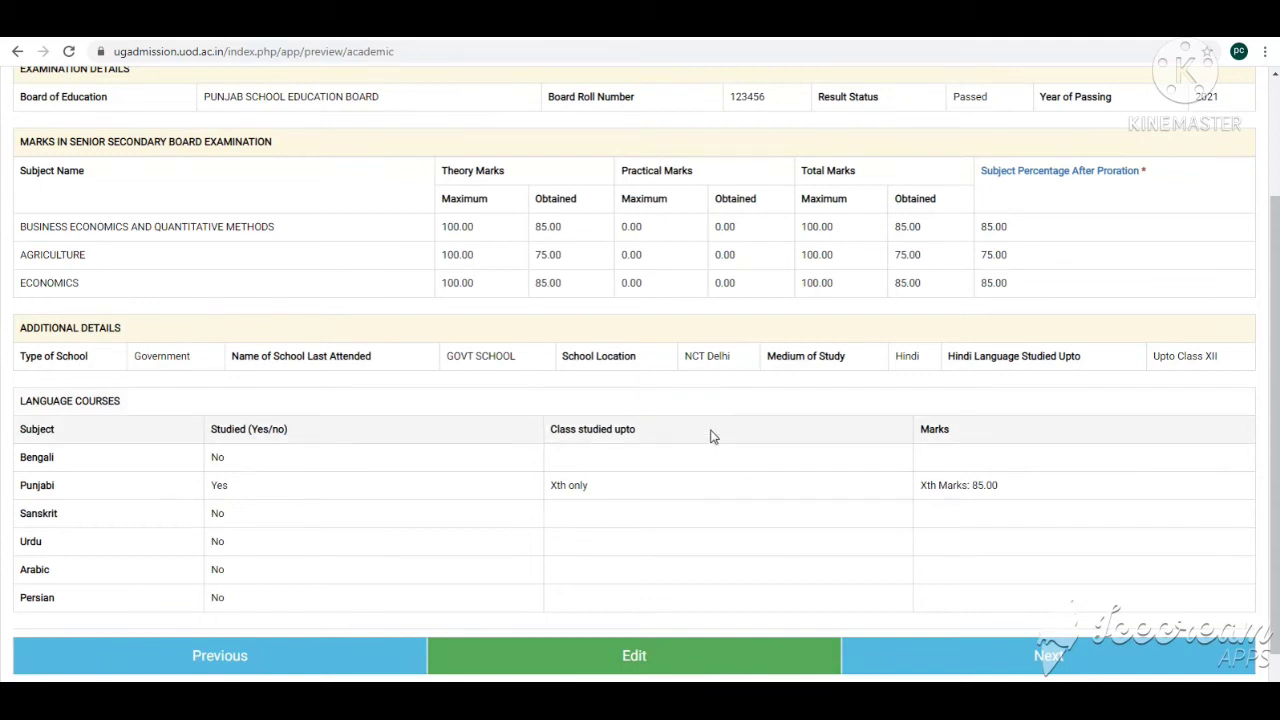
pyautogui.scroll(-1, 742, 408)
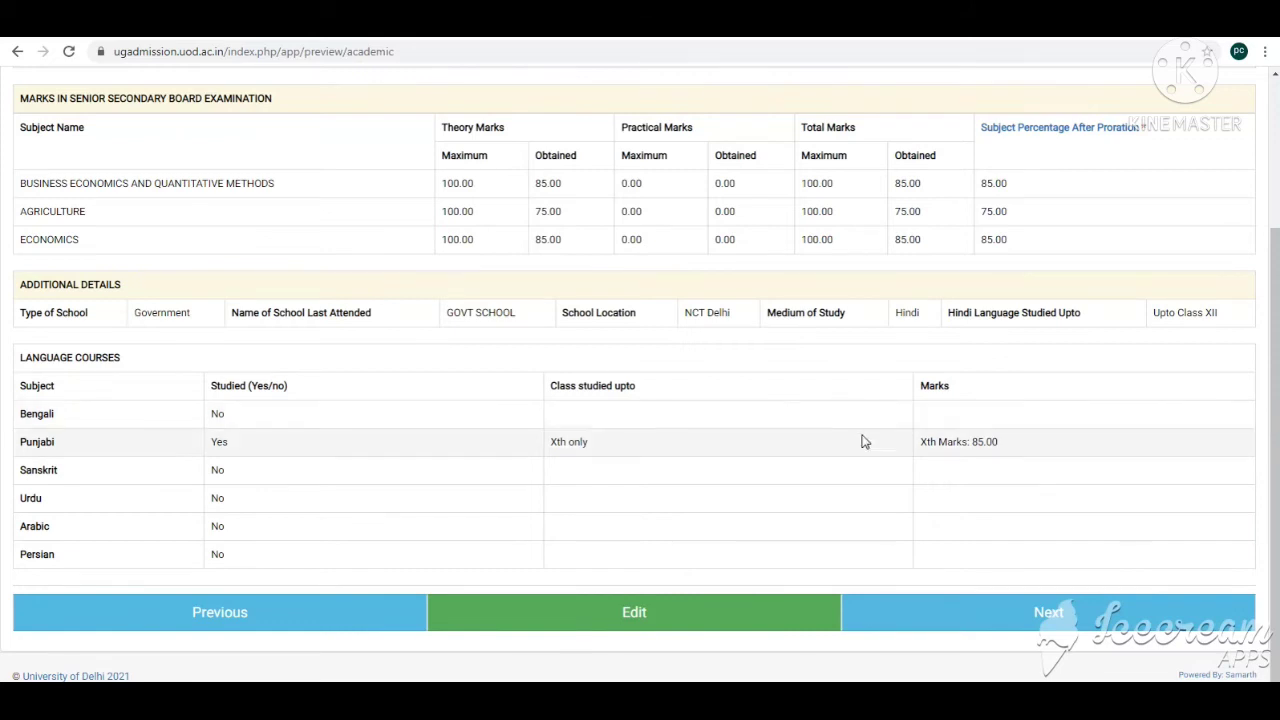
pyautogui.click(1050, 614)
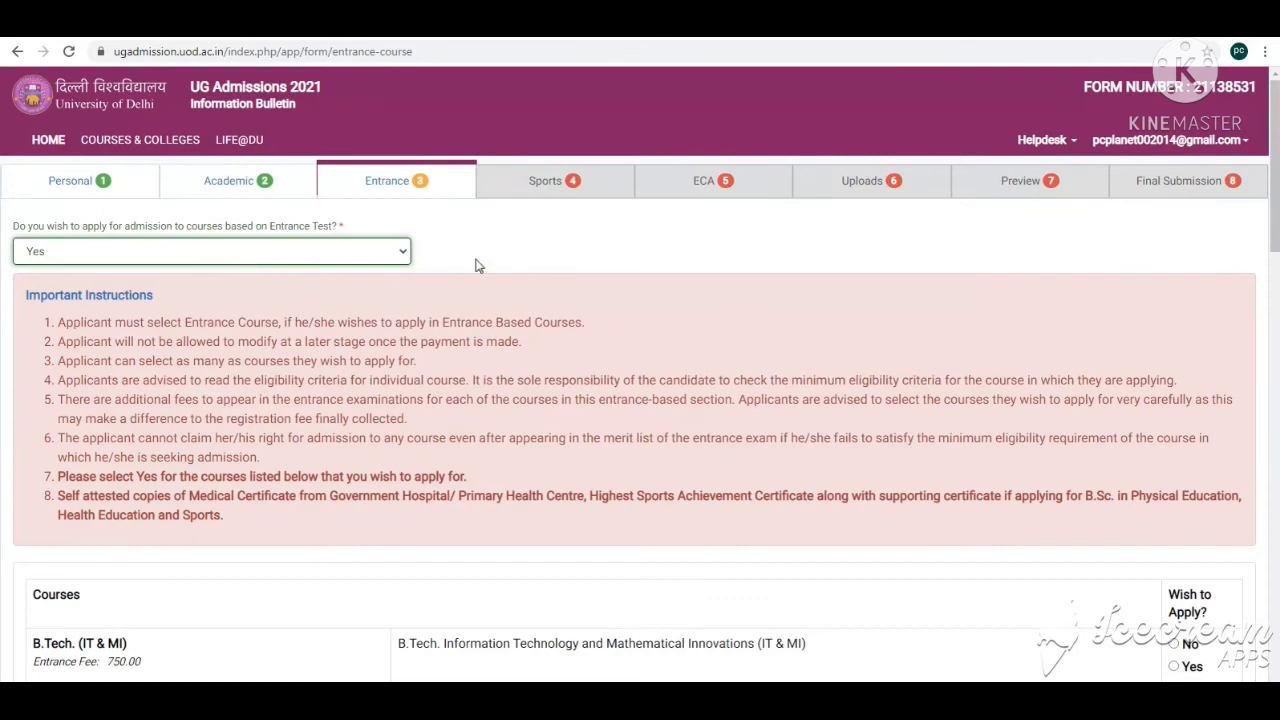
# Step: Review the list of entrance-test based courses offered
pyautogui.click(252, 255)
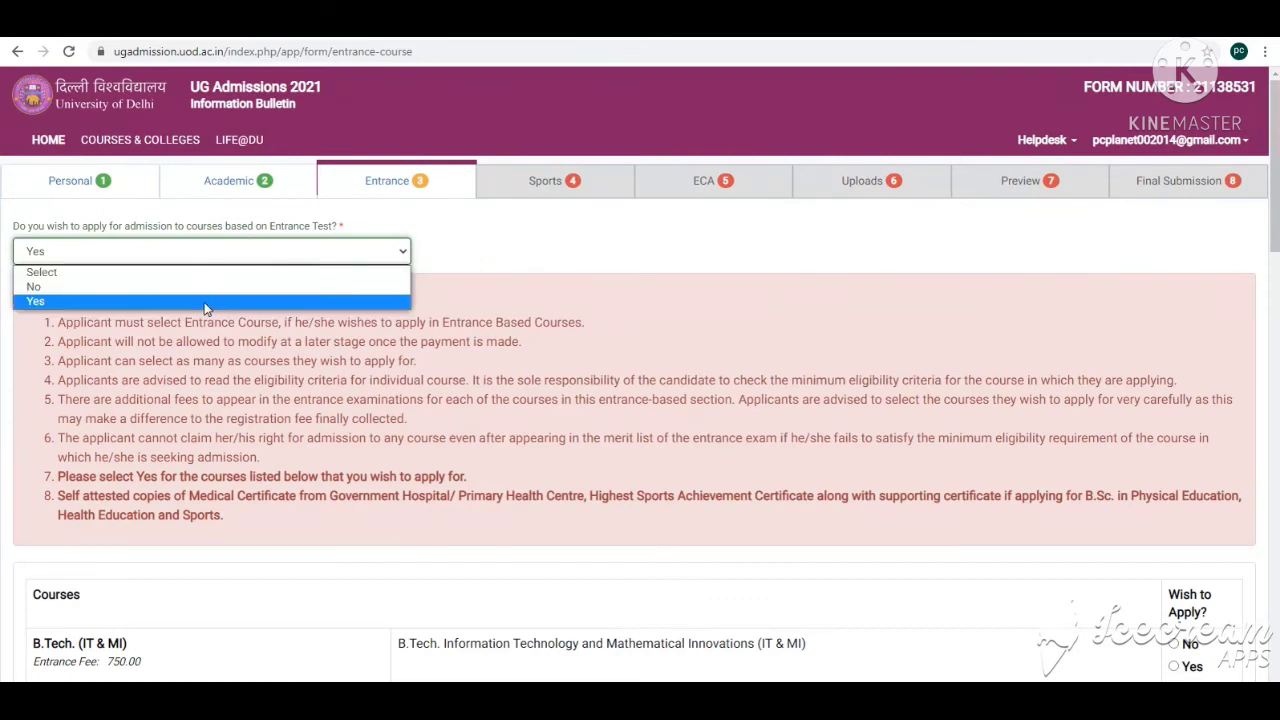
pyautogui.click(204, 303)
pyautogui.scroll(-3, 315, 335)
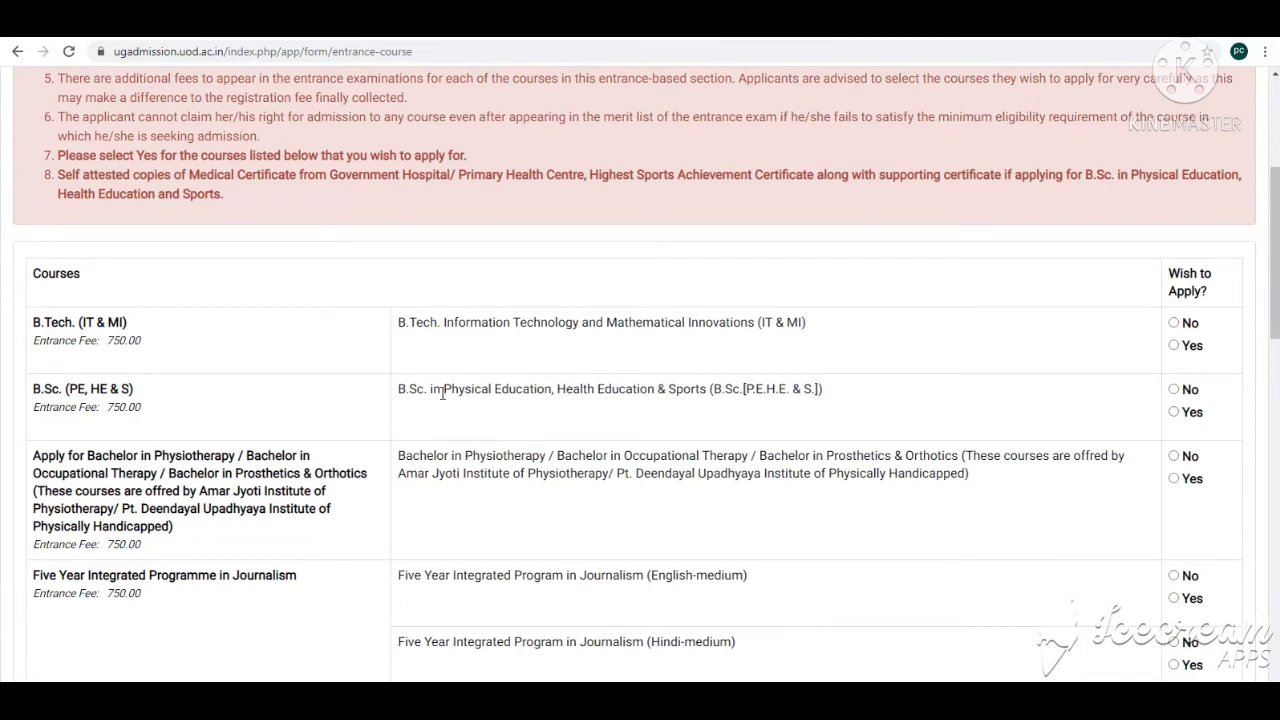
pyautogui.scroll(-6, 500, 443)
pyautogui.scroll(2, 766, 257)
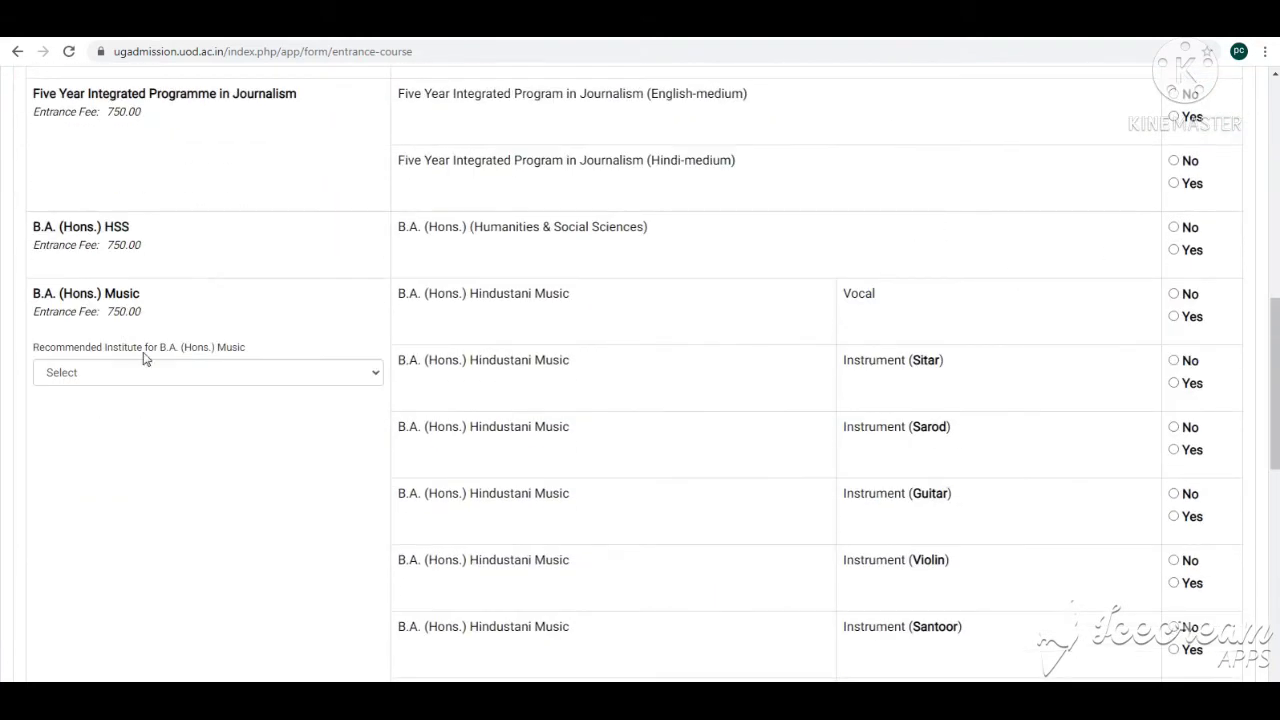
pyautogui.scroll(2, 143, 358)
pyautogui.doubleClick(166, 408)
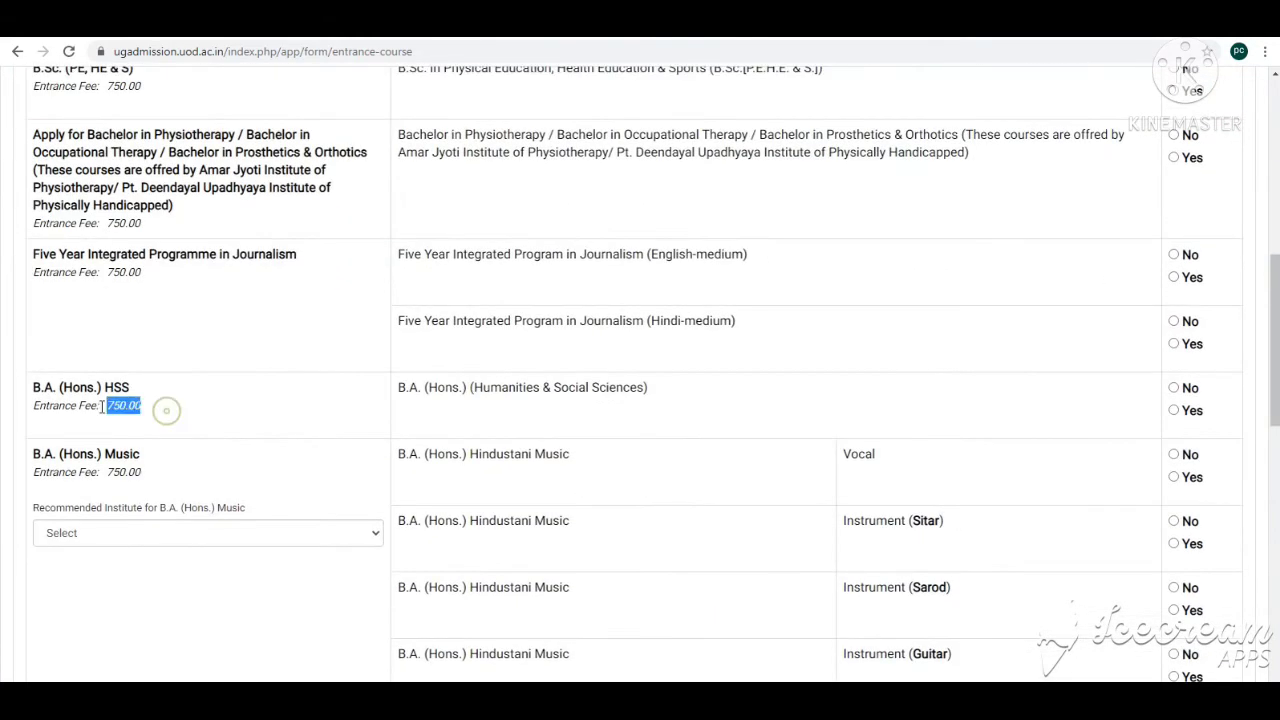
pyautogui.doubleClick(150, 474)
pyautogui.scroll(10, 145, 360)
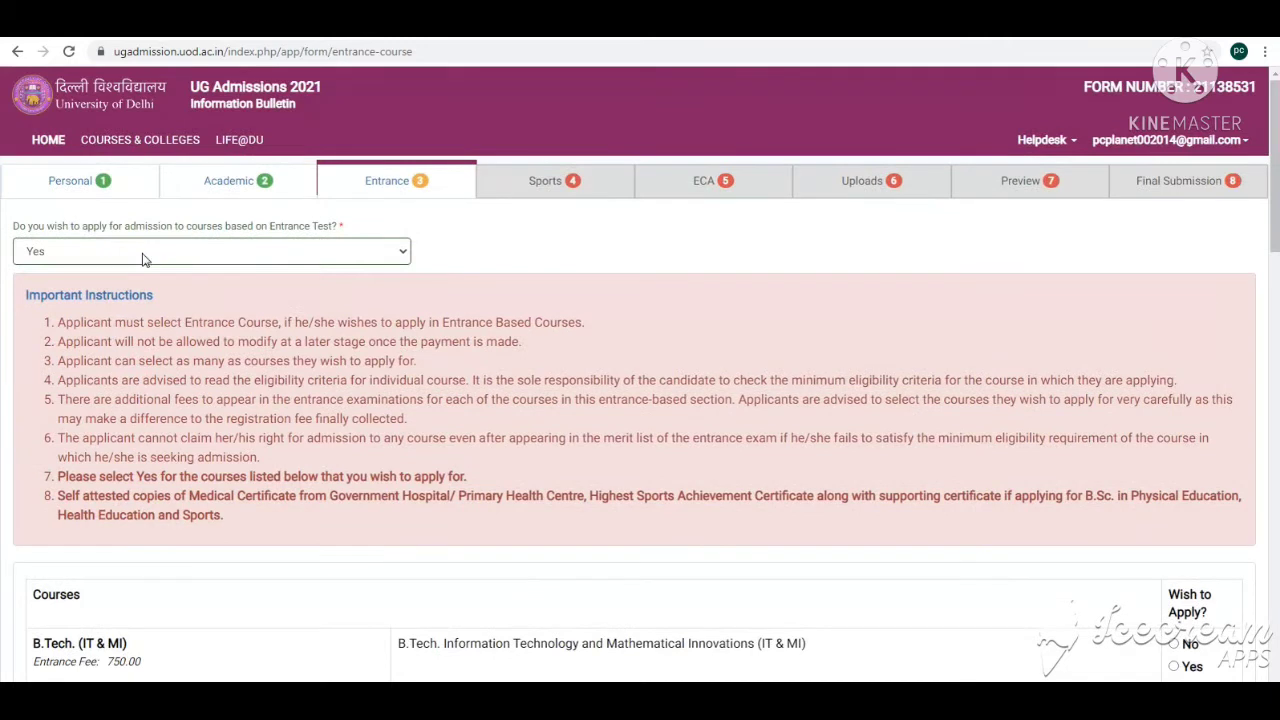
# Step: Choose not to apply for entrance-test based courses and submit the entrance section
pyautogui.click(142, 251)
pyautogui.click(85, 300)
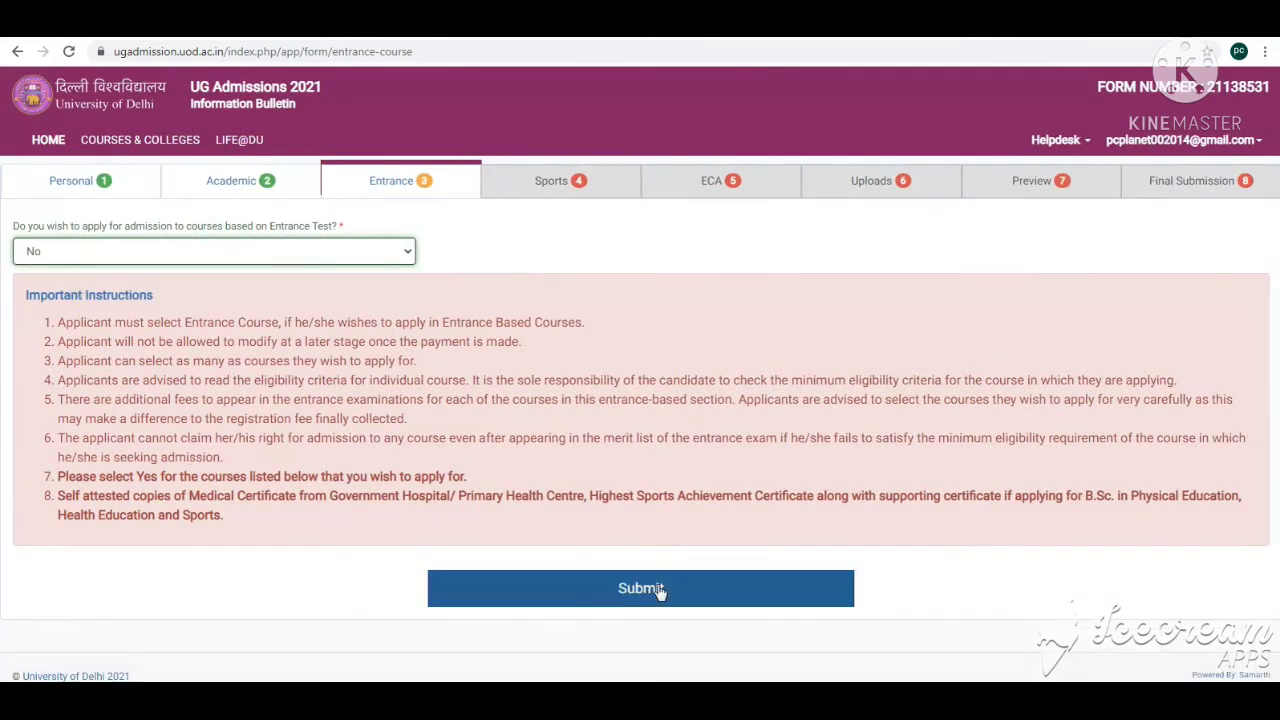
pyautogui.click(659, 592)
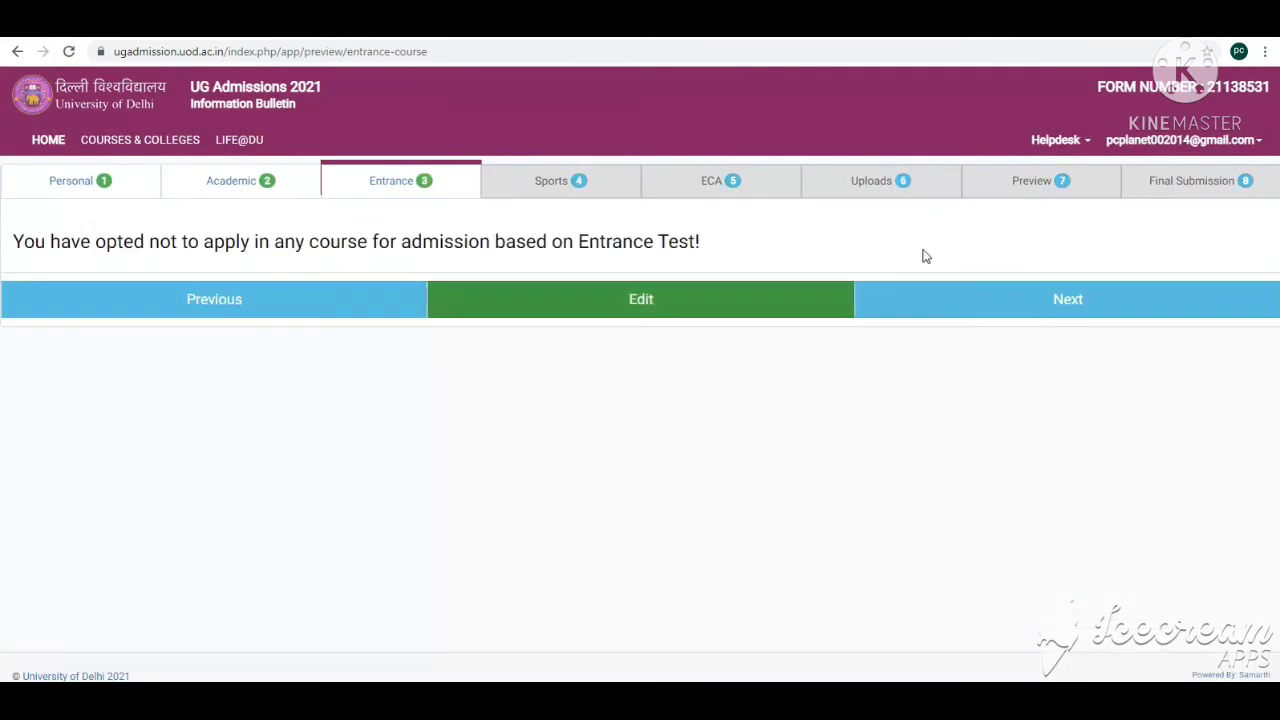
# Step: Move past the entrance, sports and ECA summaries to the uploads section
pyautogui.click(897, 313)
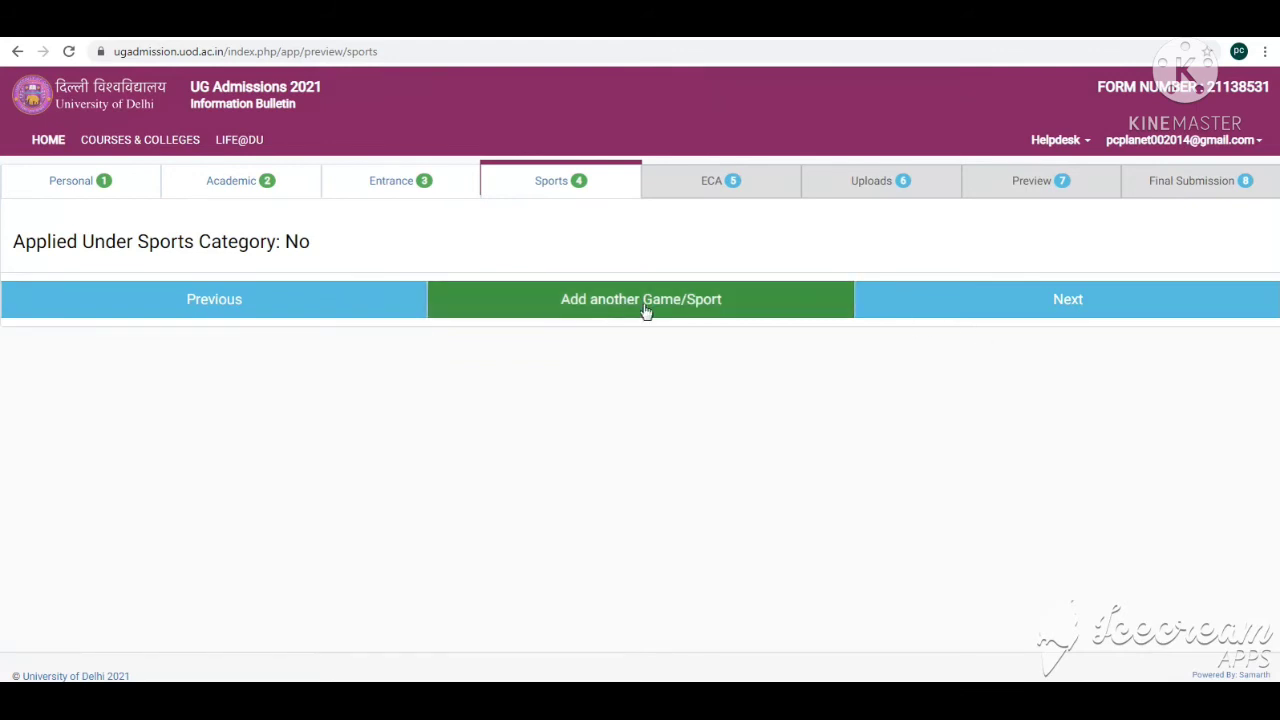
pyautogui.click(1035, 310)
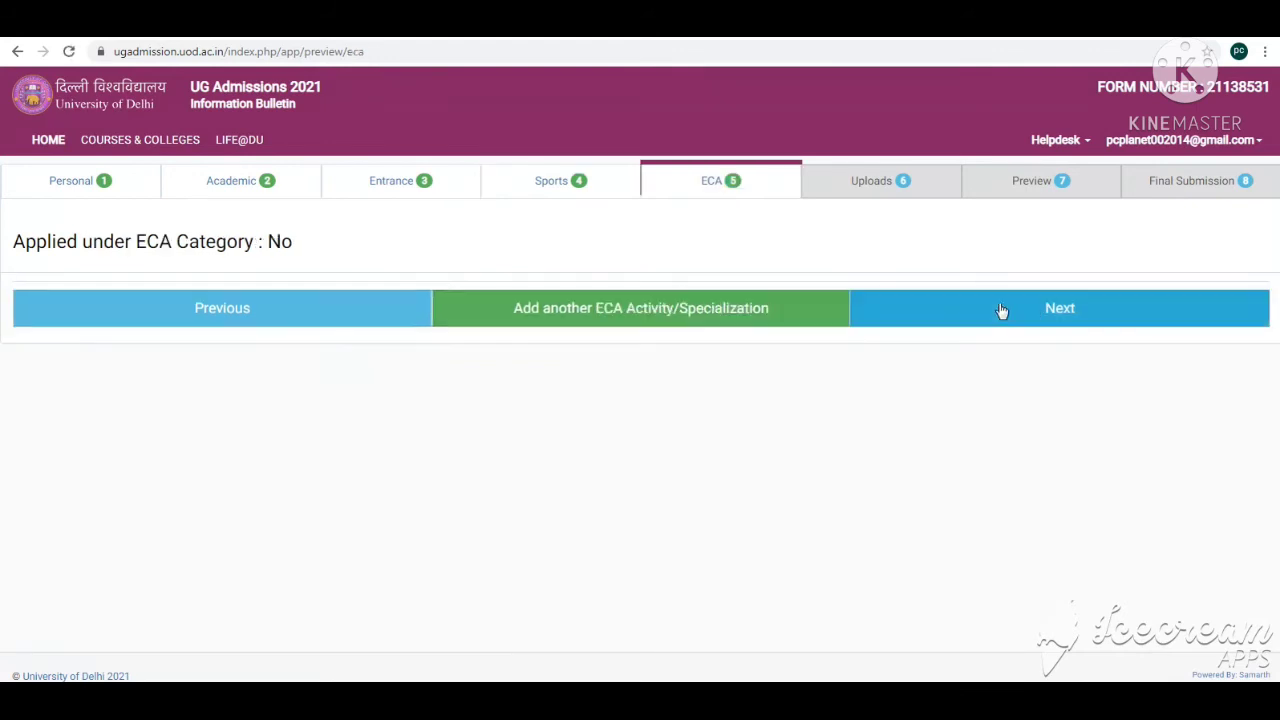
pyautogui.click(1000, 309)
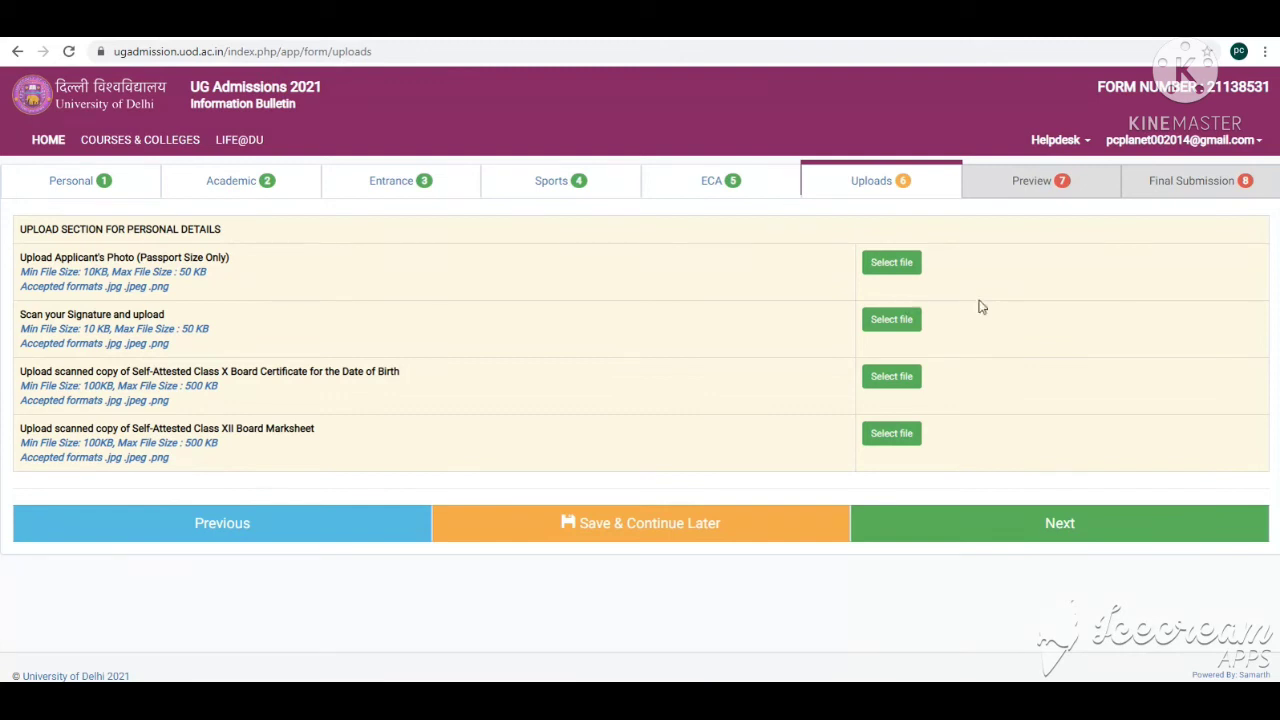
# Step: Upload the applicant's photo, signature, Class X certificate and Class XII marksheet, then continue to the preview
pyautogui.doubleClick(115, 287)
pyautogui.moveTo(87, 272); pyautogui.dragTo(94, 272)
pyautogui.moveTo(204, 271); pyautogui.dragTo(166, 284)
pyautogui.click(93, 330)
pyautogui.moveTo(208, 329); pyautogui.dragTo(179, 337)
pyautogui.moveTo(136, 345); pyautogui.dragTo(108, 343)
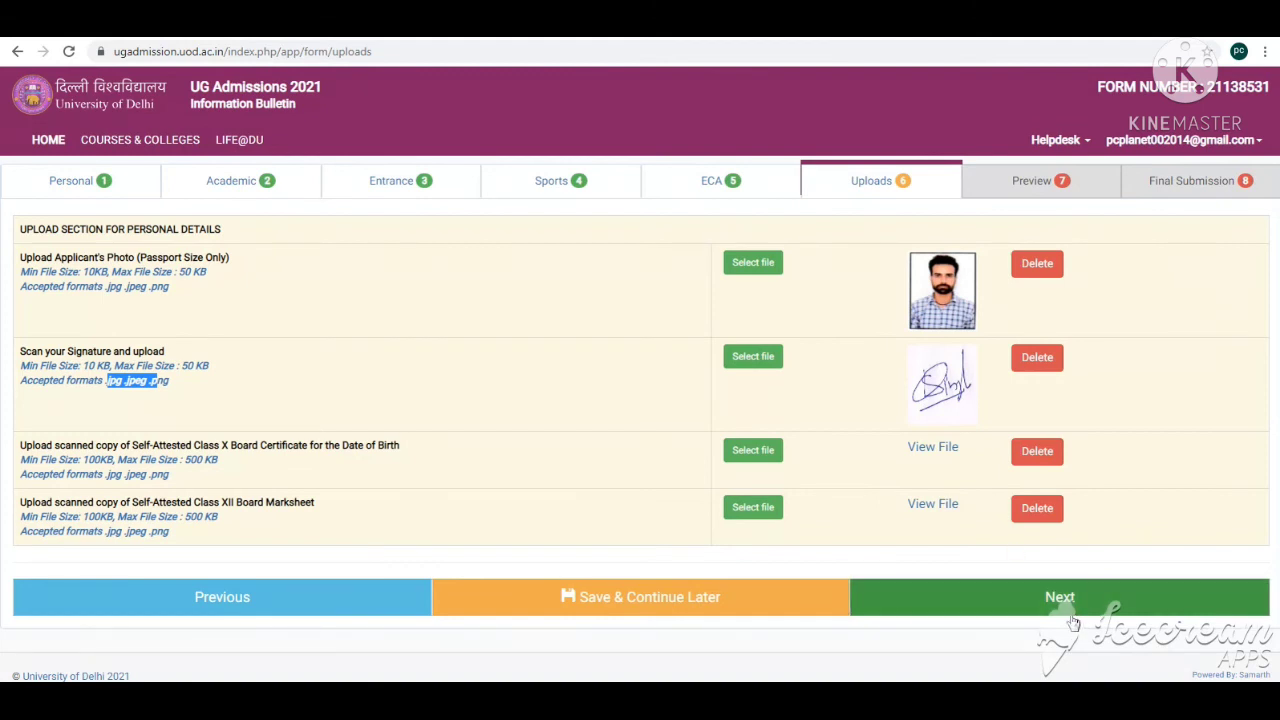
pyautogui.click(1060, 600)
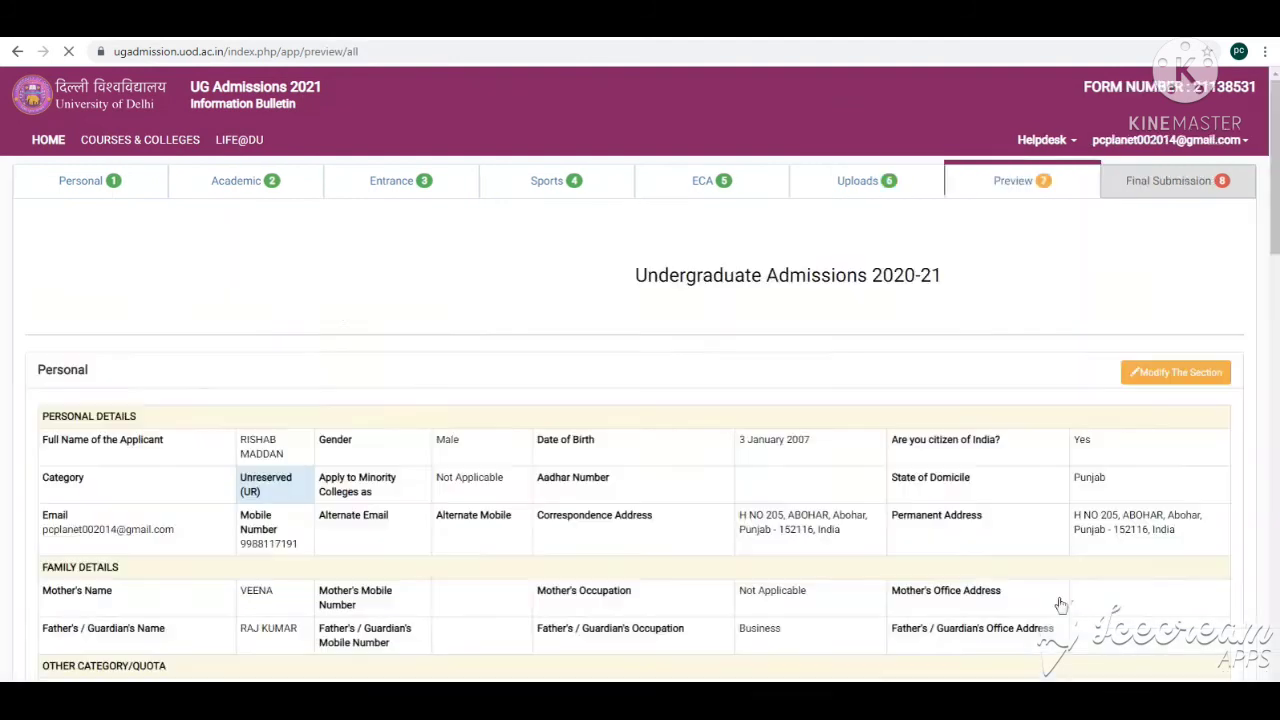
# Step: Review the full application preview
pyautogui.scroll(-2, 676, 391)
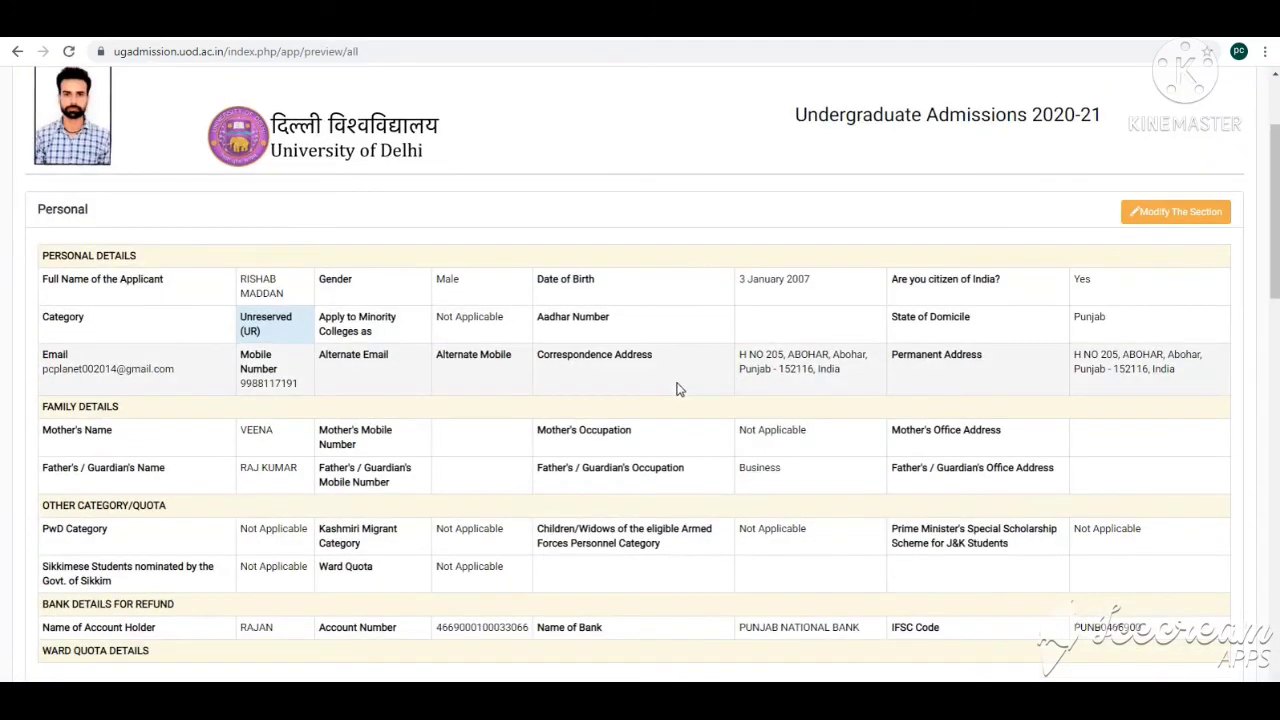
pyautogui.scroll(-2, 677, 385)
pyautogui.scroll(4, 650, 405)
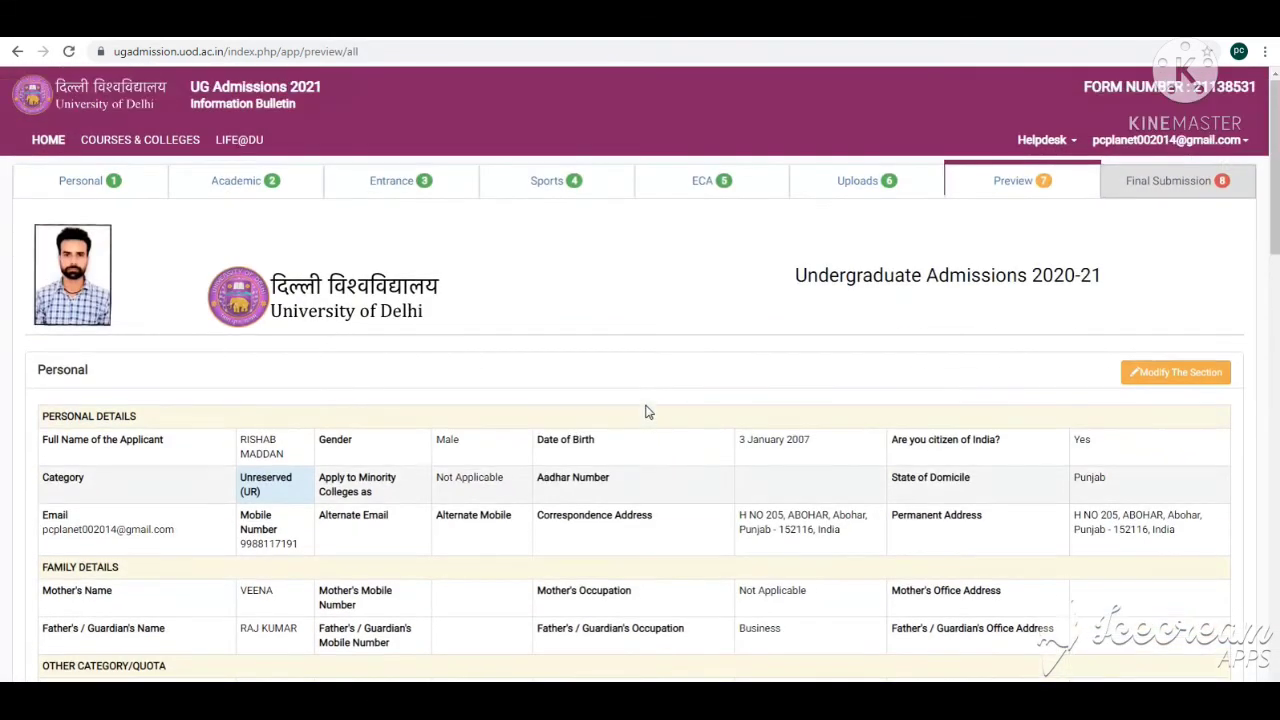
# Step: Agree to the applicant's declaration at the end of the preview and submit the application
pyautogui.scroll(-2, 645, 412)
pyautogui.scroll(-8, 648, 400)
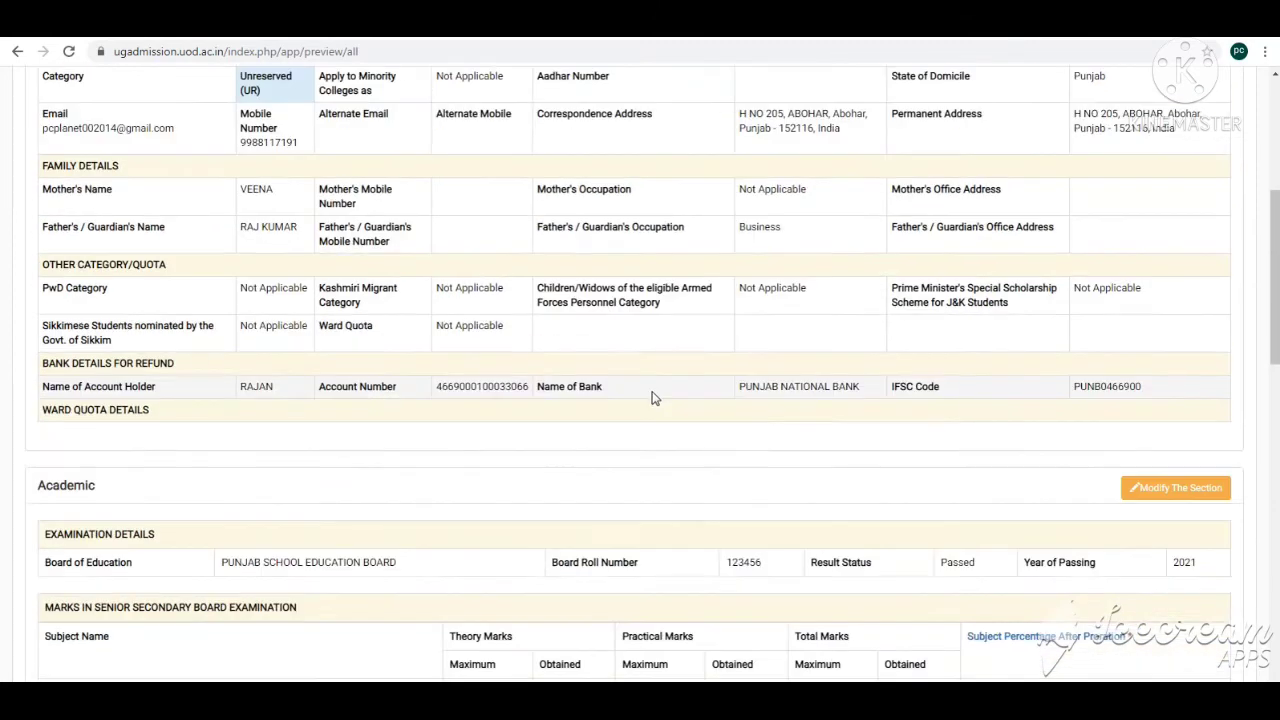
pyautogui.scroll(-1, 652, 395)
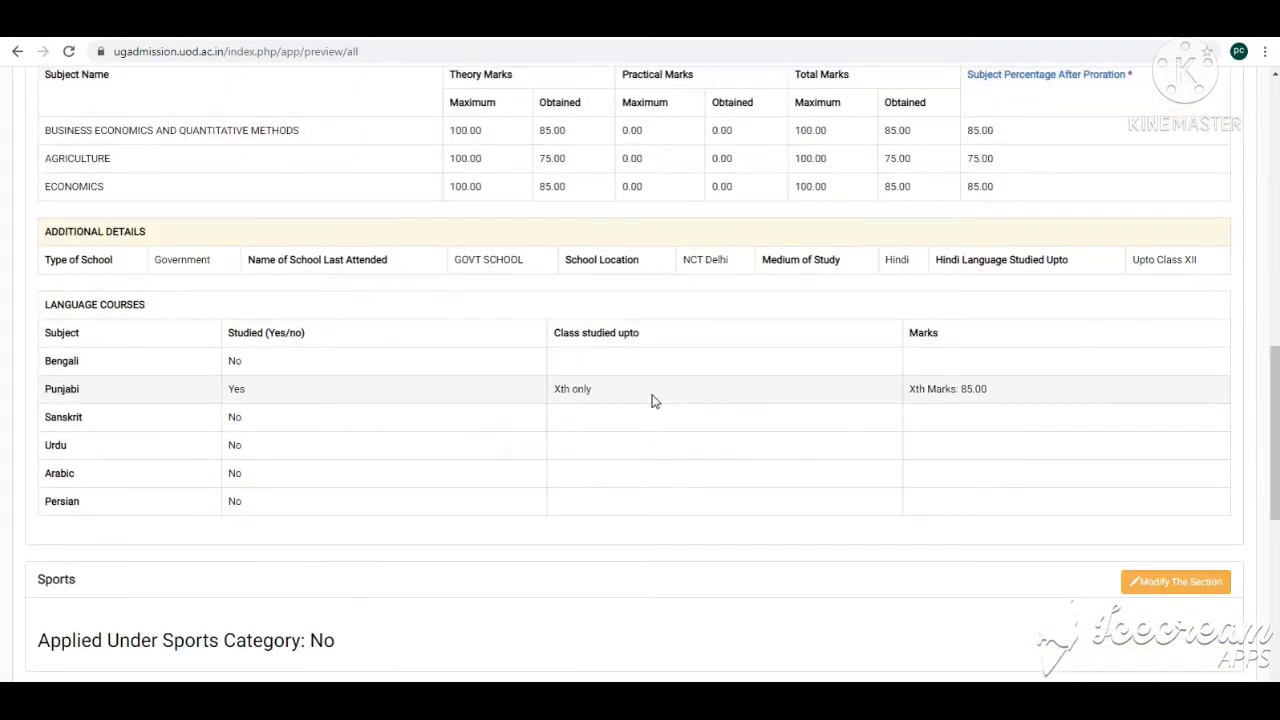
pyautogui.scroll(-3, 957, 511)
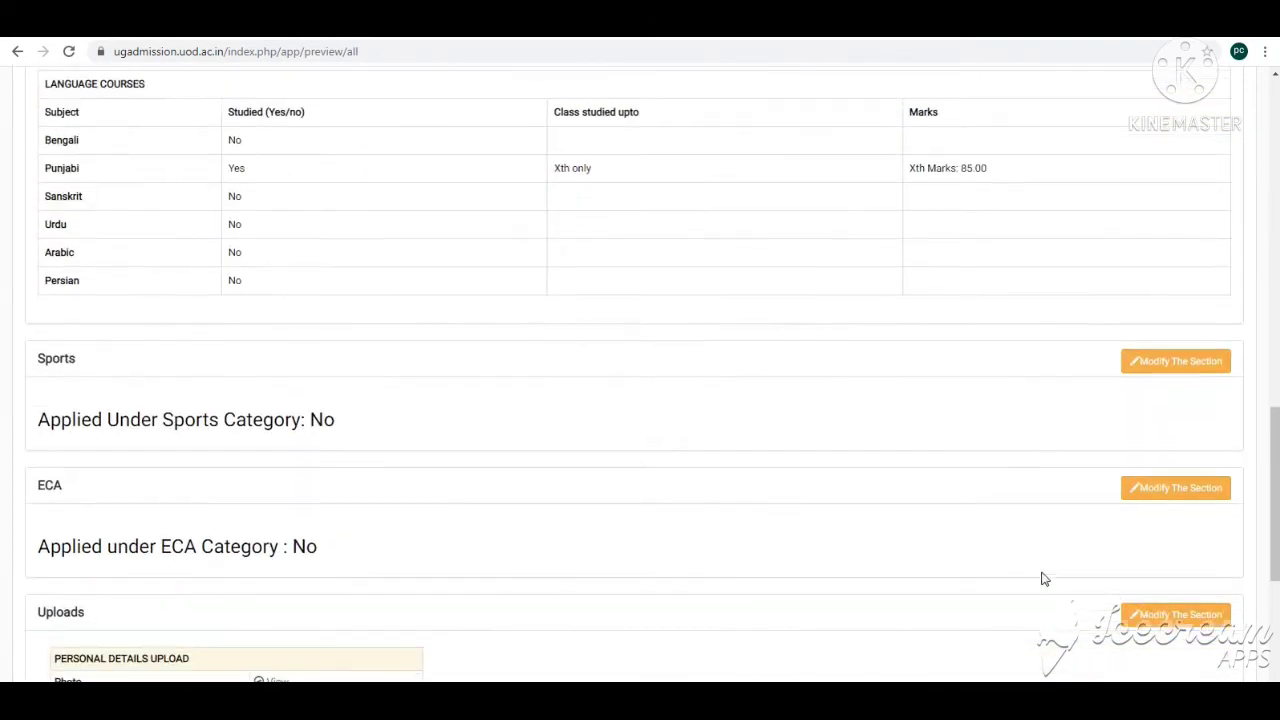
pyautogui.scroll(3, 1043, 577)
pyautogui.scroll(10, 1040, 577)
pyautogui.scroll(-20, 1034, 571)
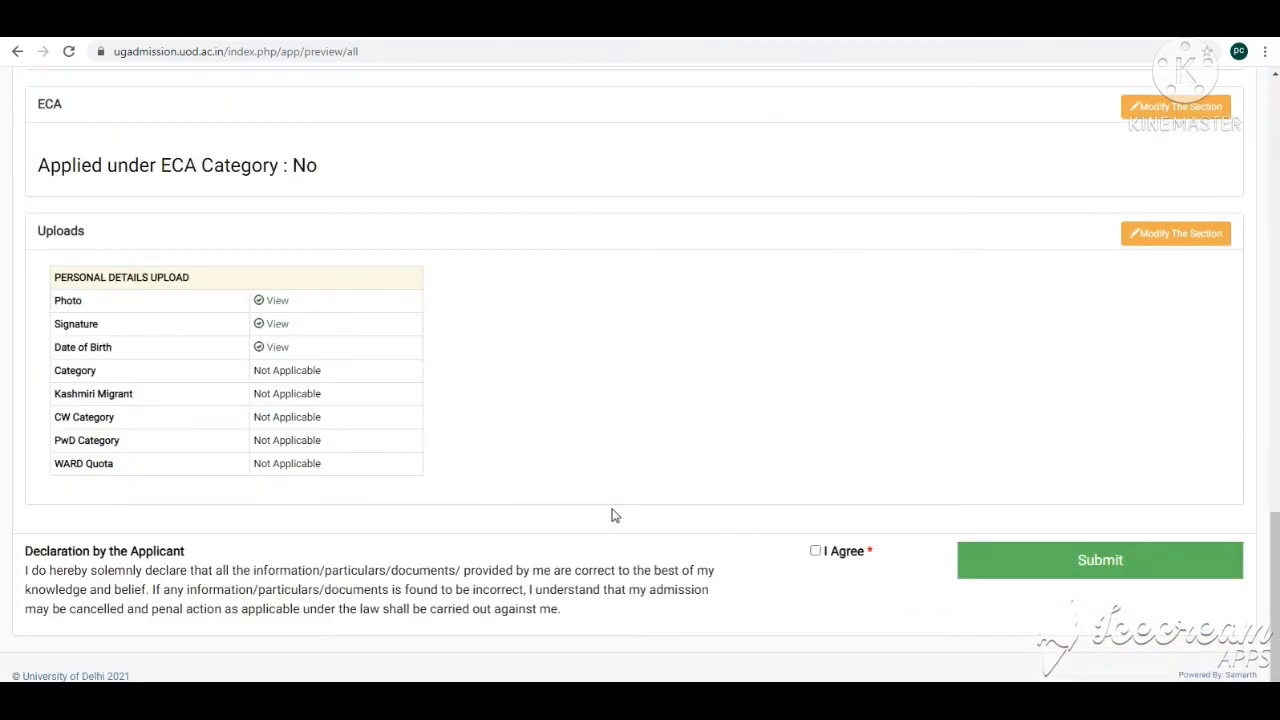
pyautogui.click(815, 551)
pyautogui.click(1112, 576)
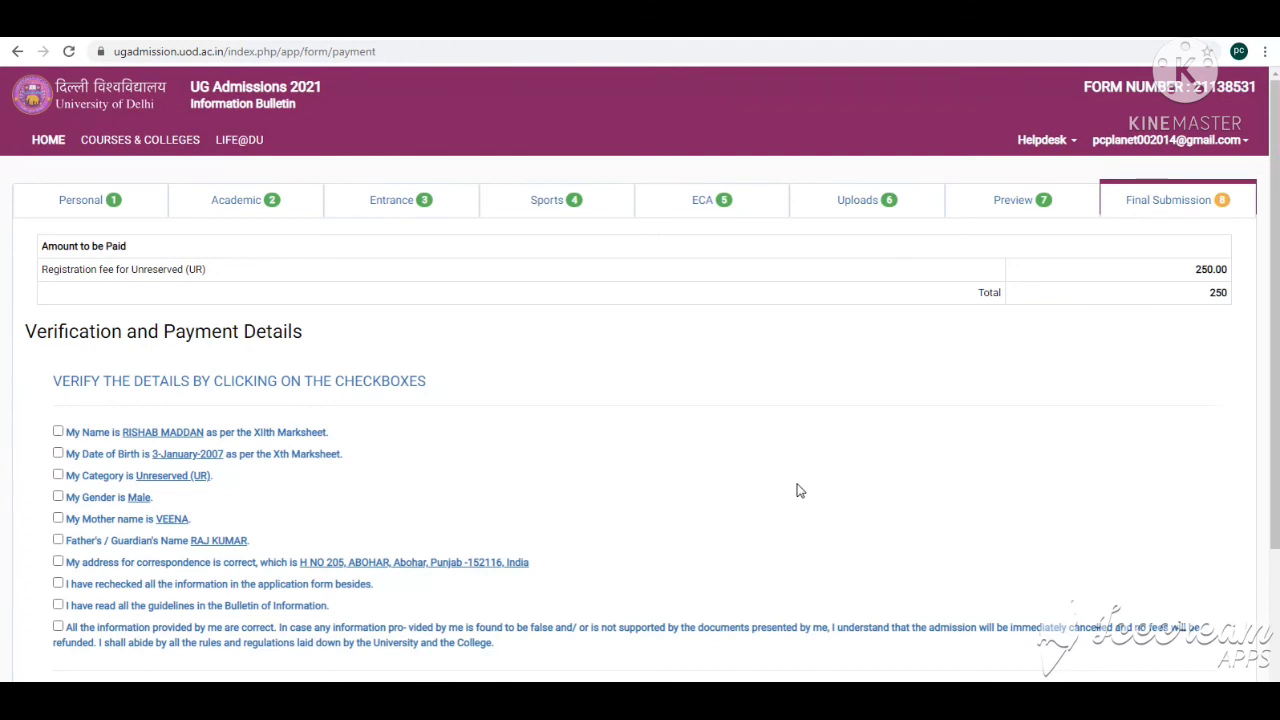
# Step: Tick all the detail verification checkboxes on the final submission page and proceed to the payment gateway
pyautogui.scroll(-2, 637, 400)
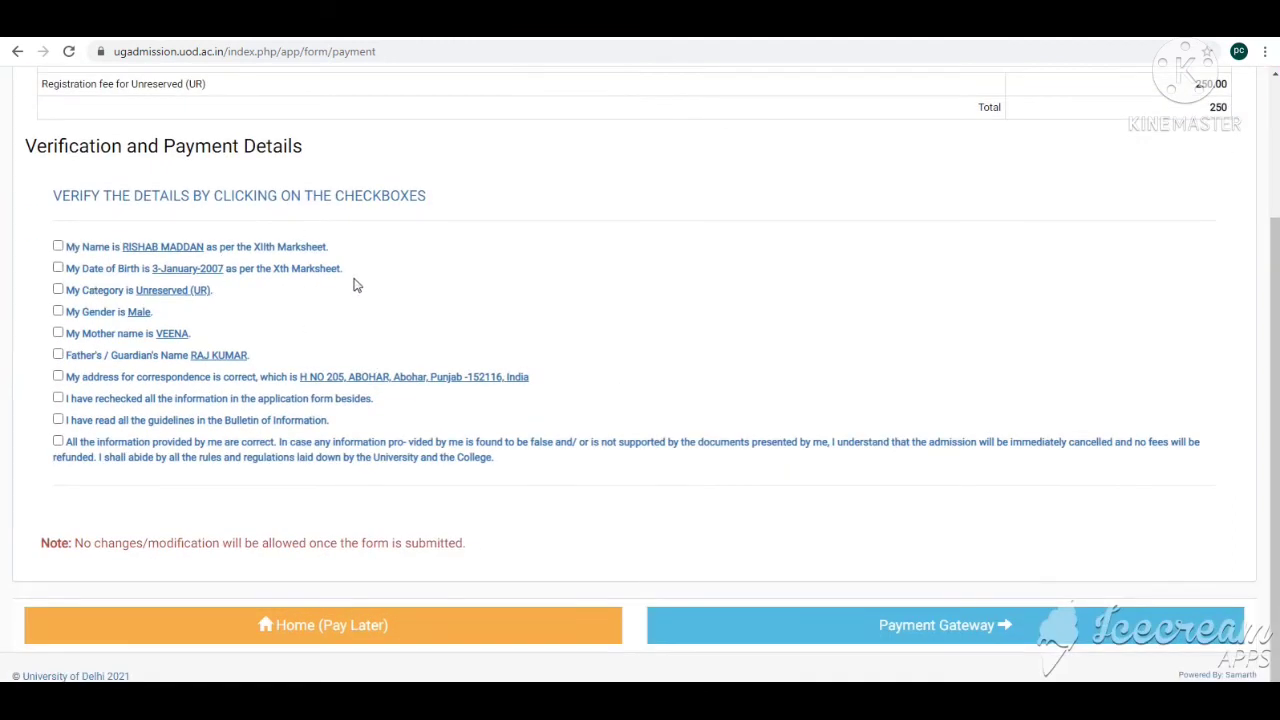
pyautogui.click(58, 247)
pyautogui.click(58, 270)
pyautogui.click(58, 290)
pyautogui.click(58, 312)
pyautogui.click(59, 334)
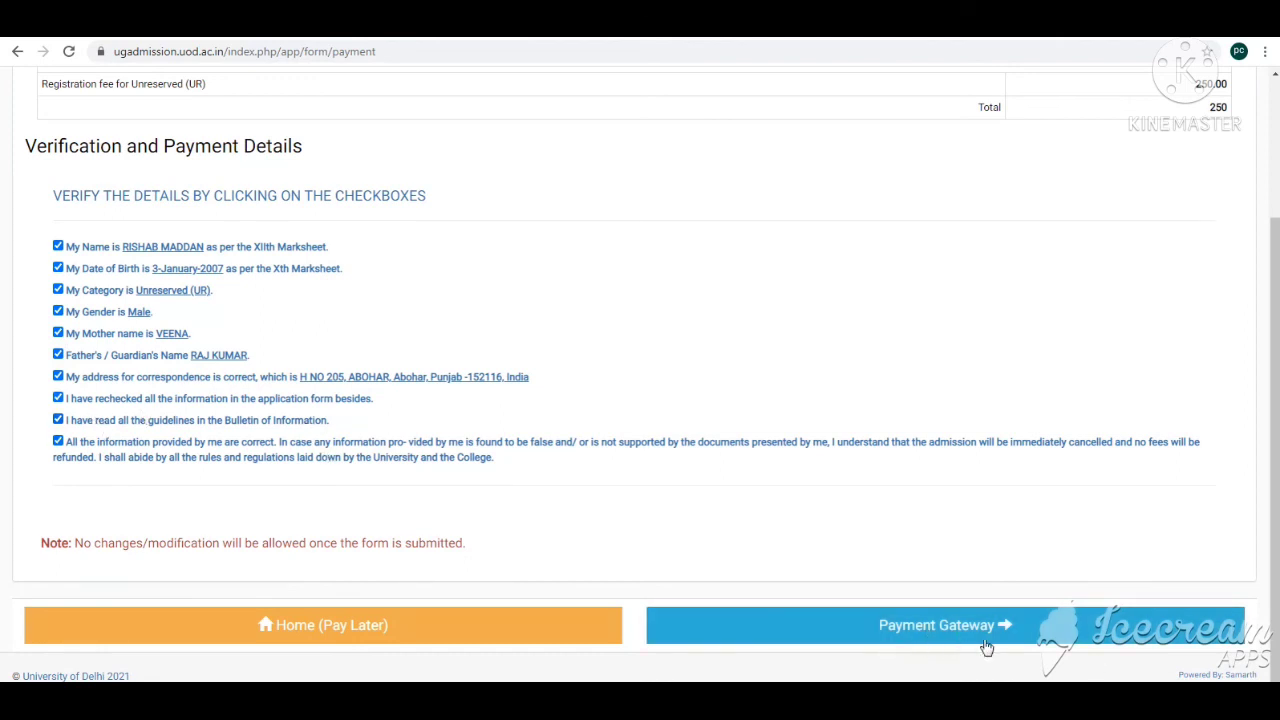
pyautogui.click(930, 640)
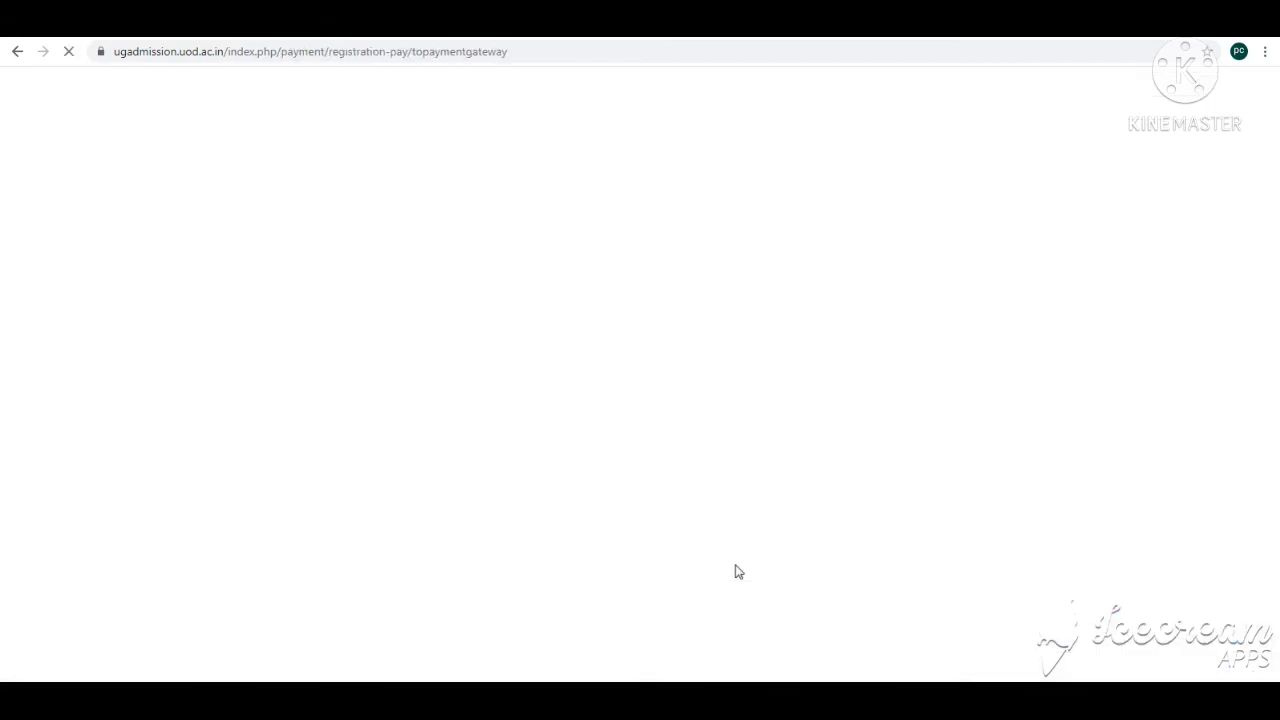